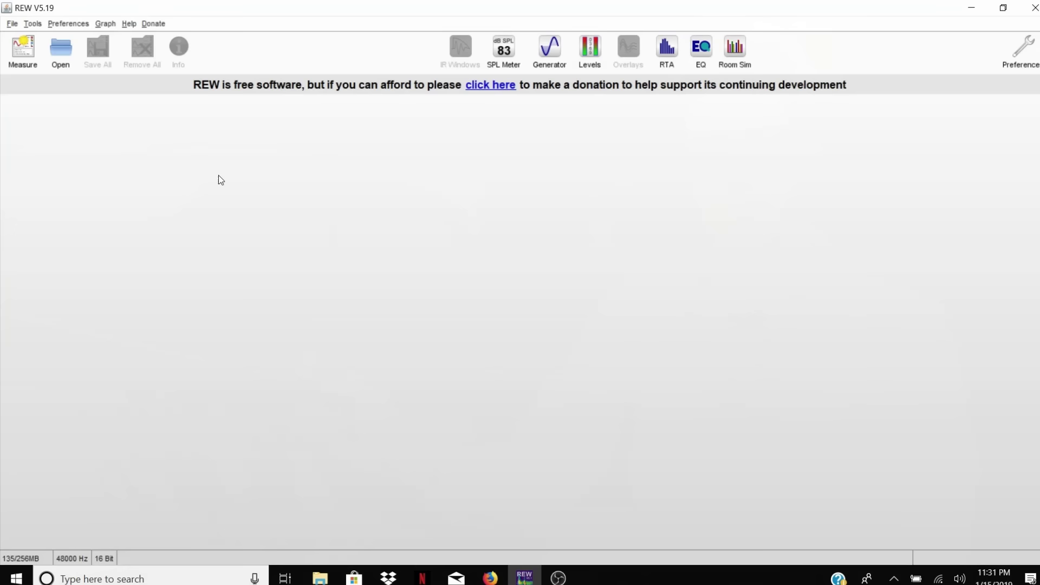
- Review the soundcard preferences with the Java driver, the output channel mapping, and the microphone's input type and calibration file
left_click(68, 24)
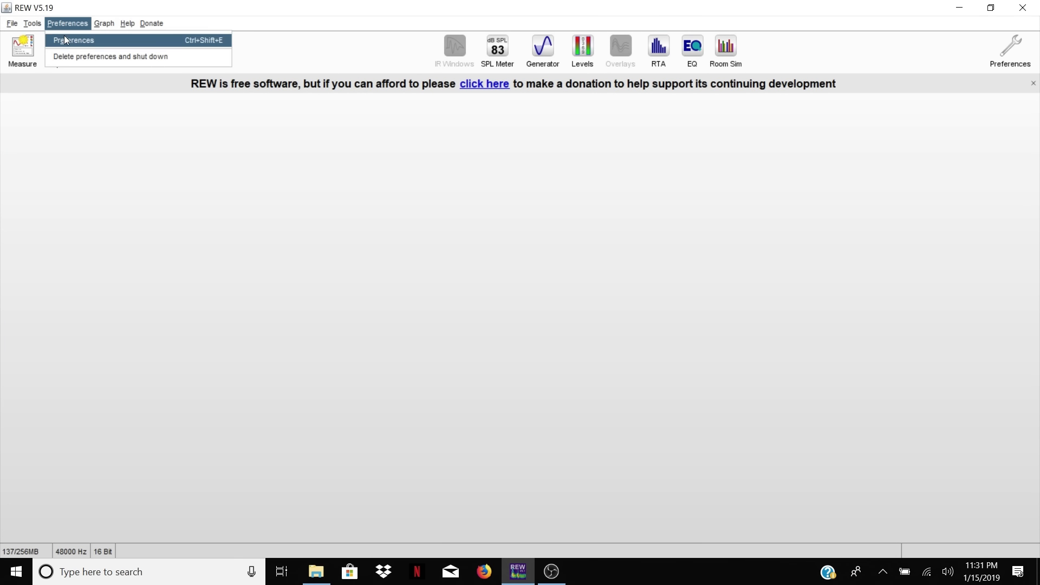
left_click(66, 40)
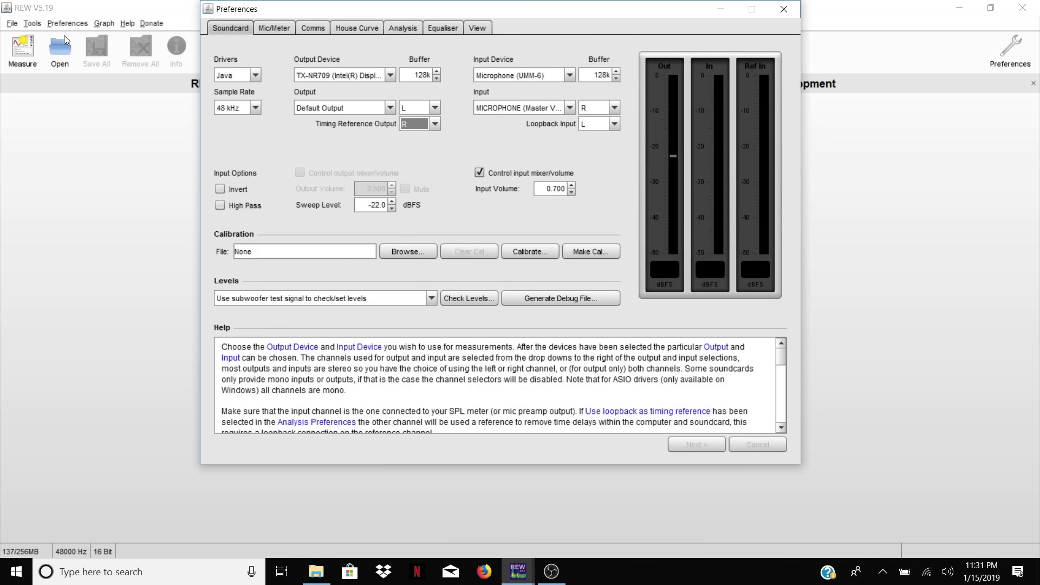
left_click(236, 75)
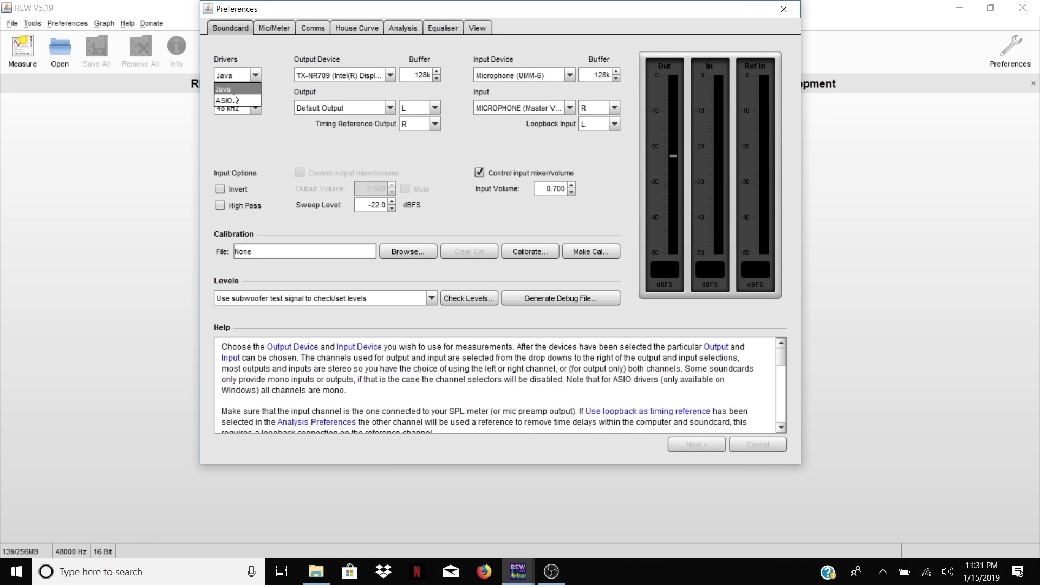
left_click(234, 93)
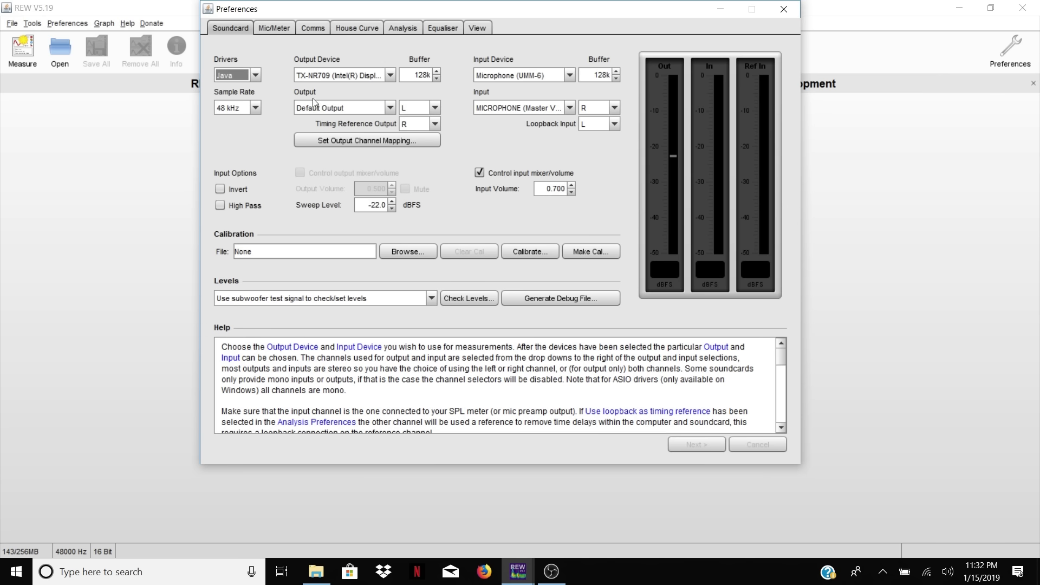
left_click(321, 141)
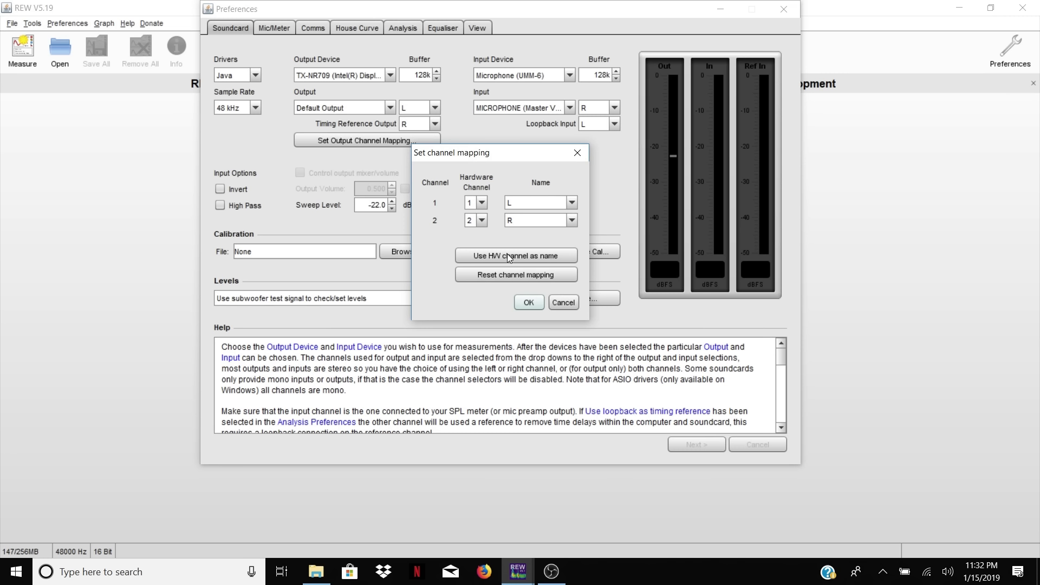
left_click(530, 303)
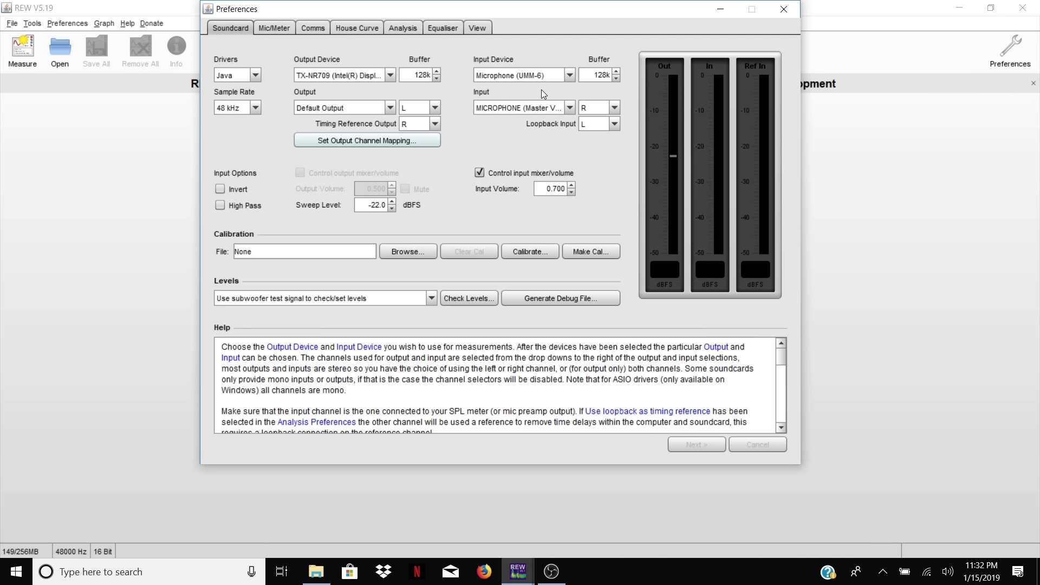
left_click(265, 27)
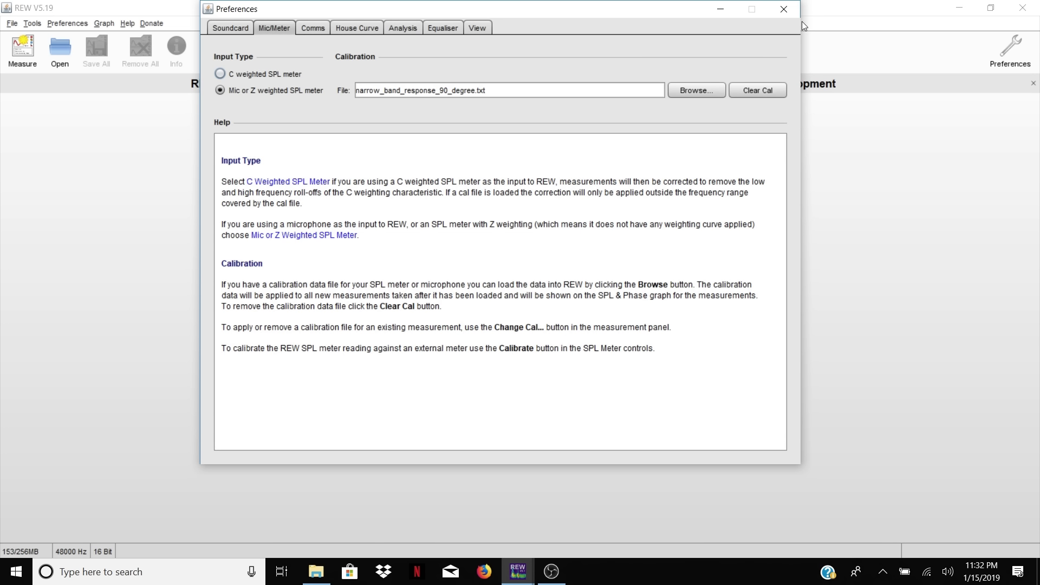
left_click(783, 10)
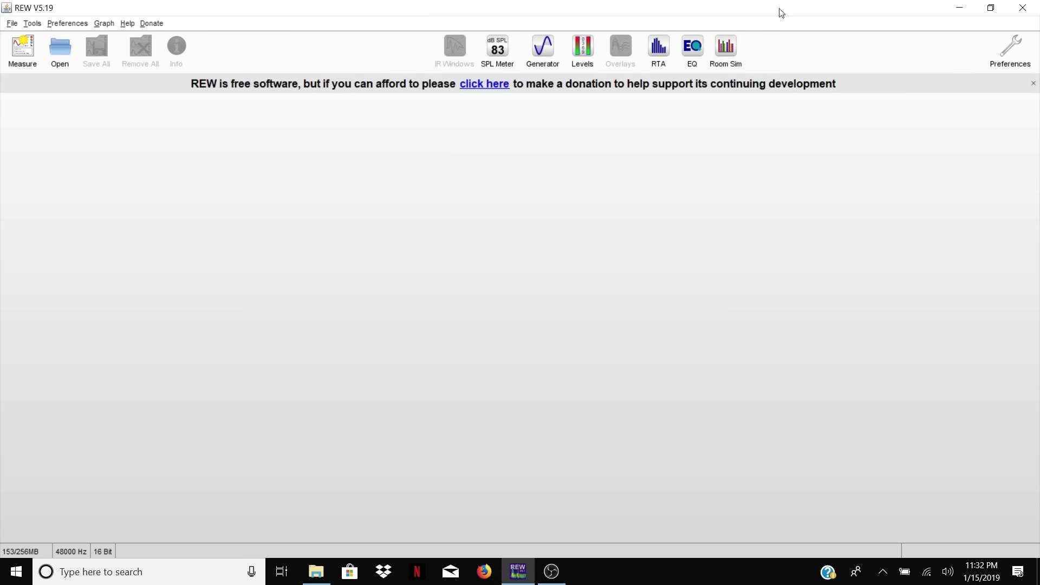
- Run a 10 Hz to 20,000 Hz sweep measurement of the L output channel and apply 1/6 smoothing to its trace
left_click(26, 43)
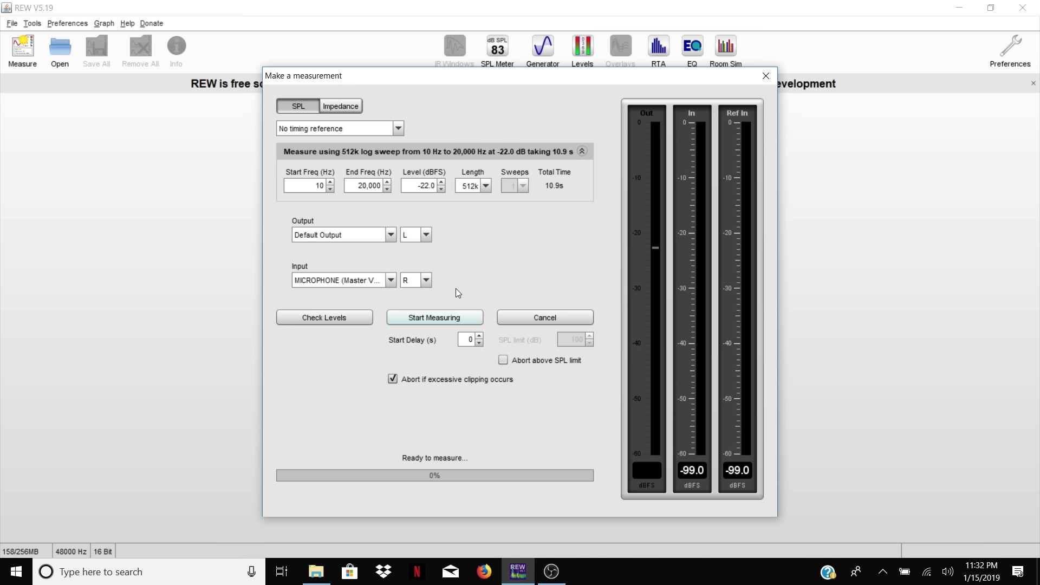
left_click(448, 313)
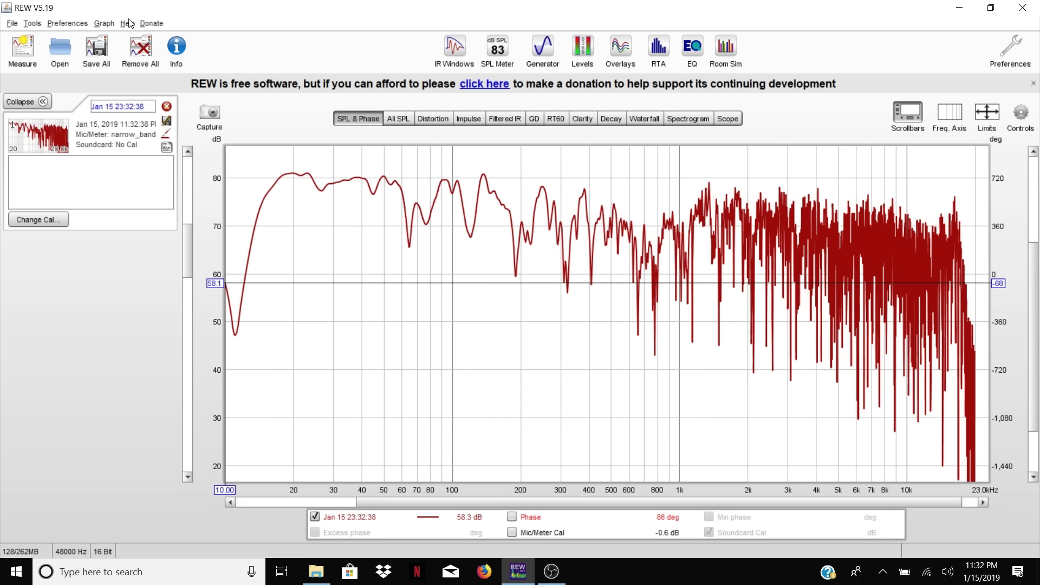
left_click(103, 23)
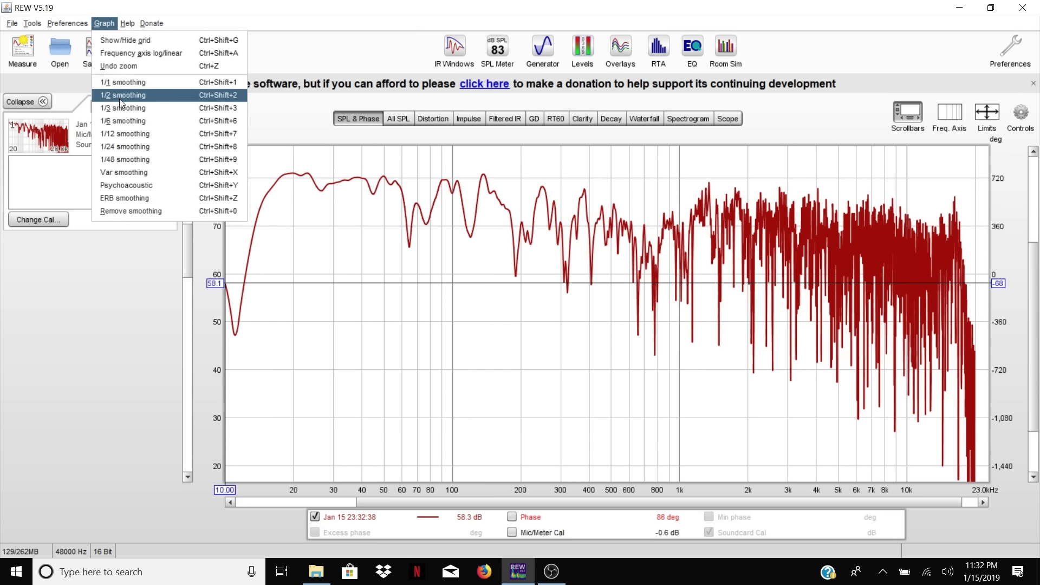
left_click(119, 126)
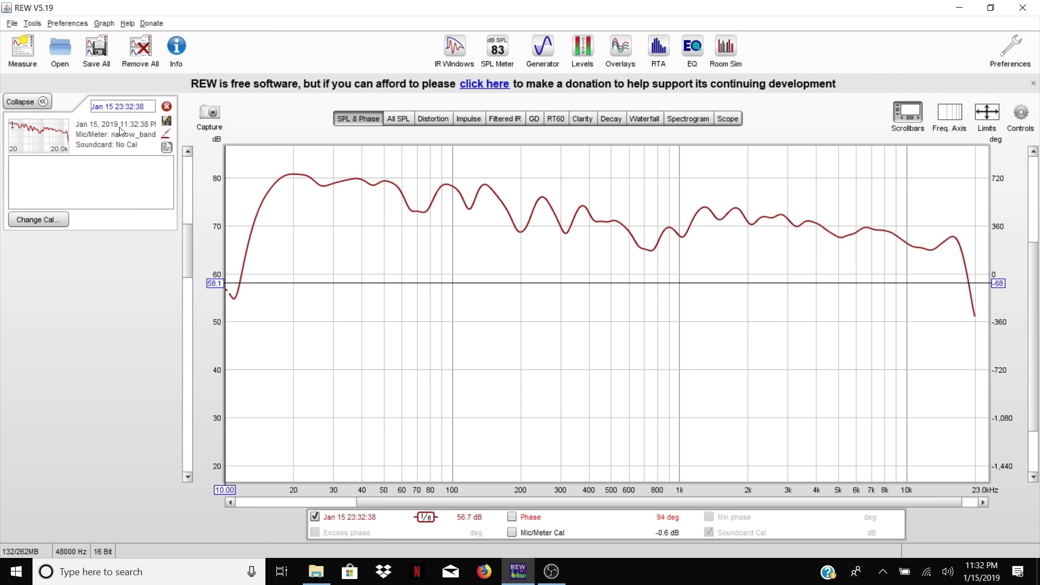
- Switch the output channel to R and run the first sweep measurement of the right speaker
left_click(13, 43)
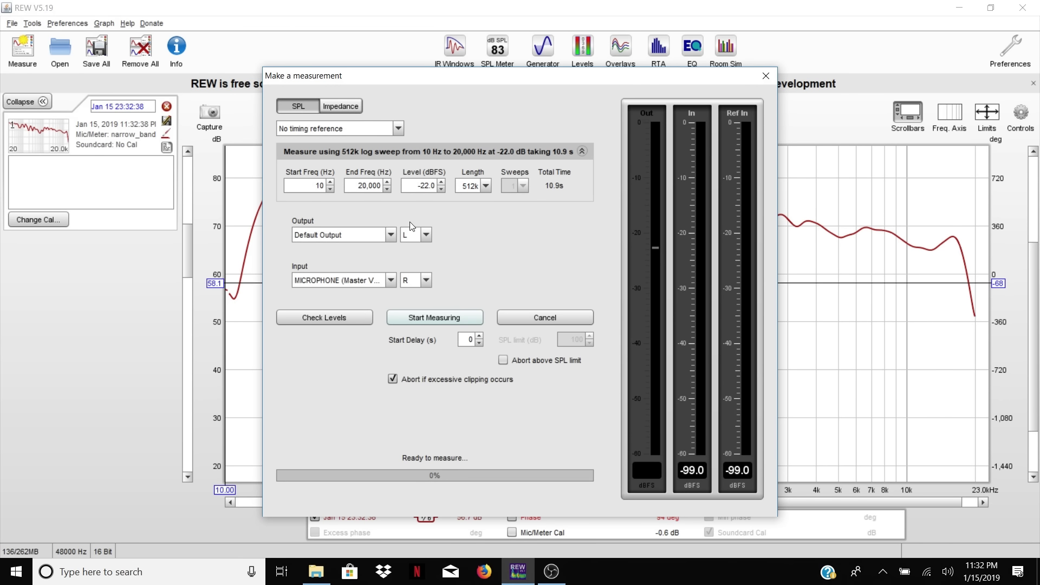
left_click(410, 236)
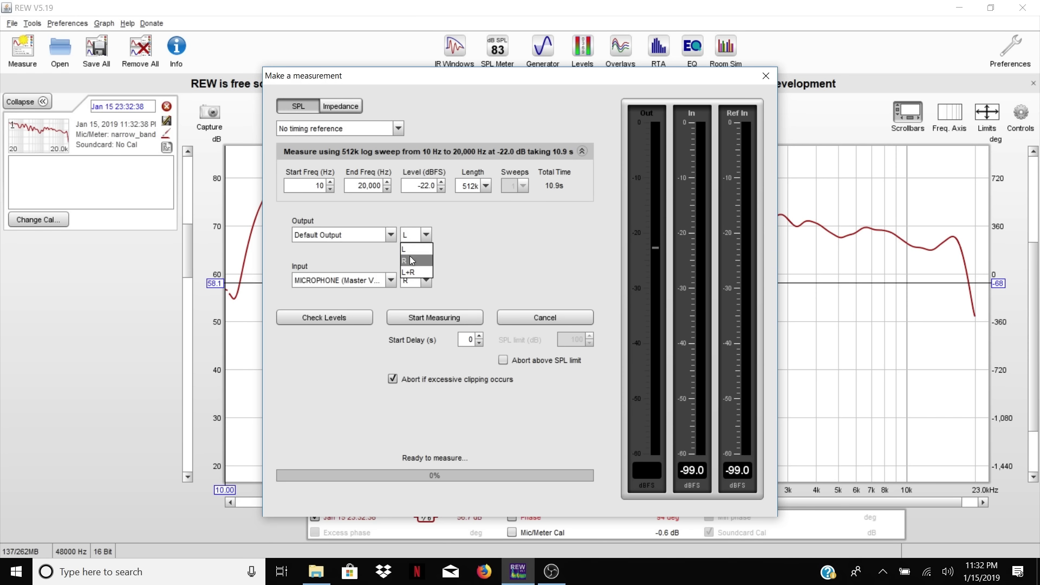
left_click(430, 318)
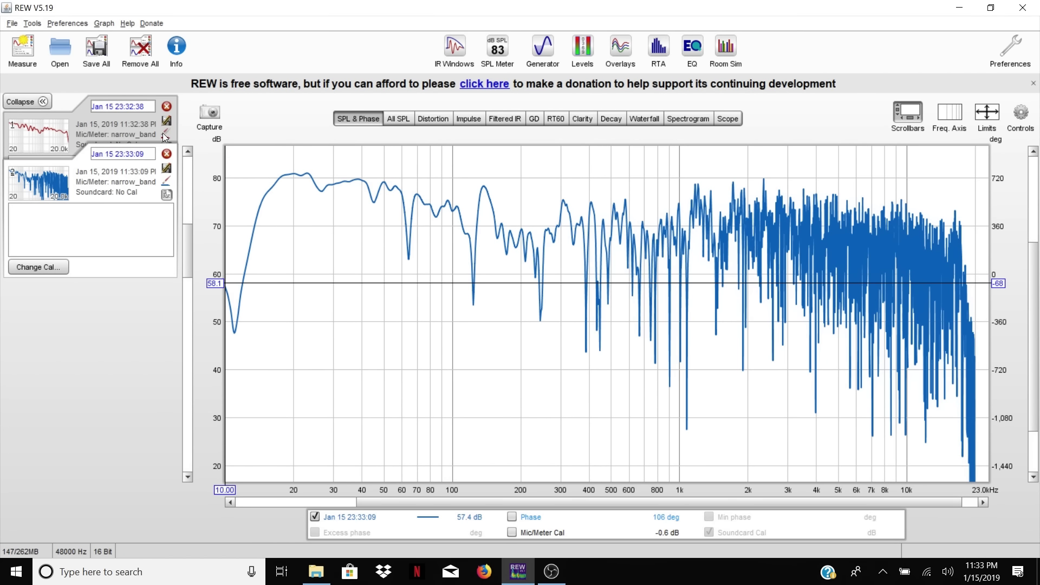
- Rename the two measurements Left-1 and Right-1, and apply 1/6 smoothing to the Right-1 trace
left_click(103, 104)
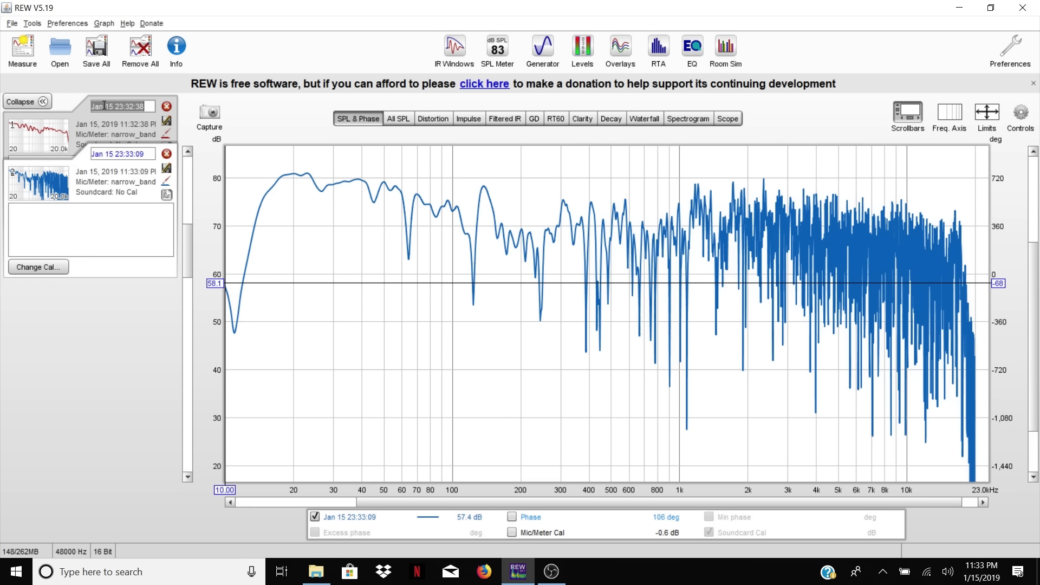
type("Left 1")
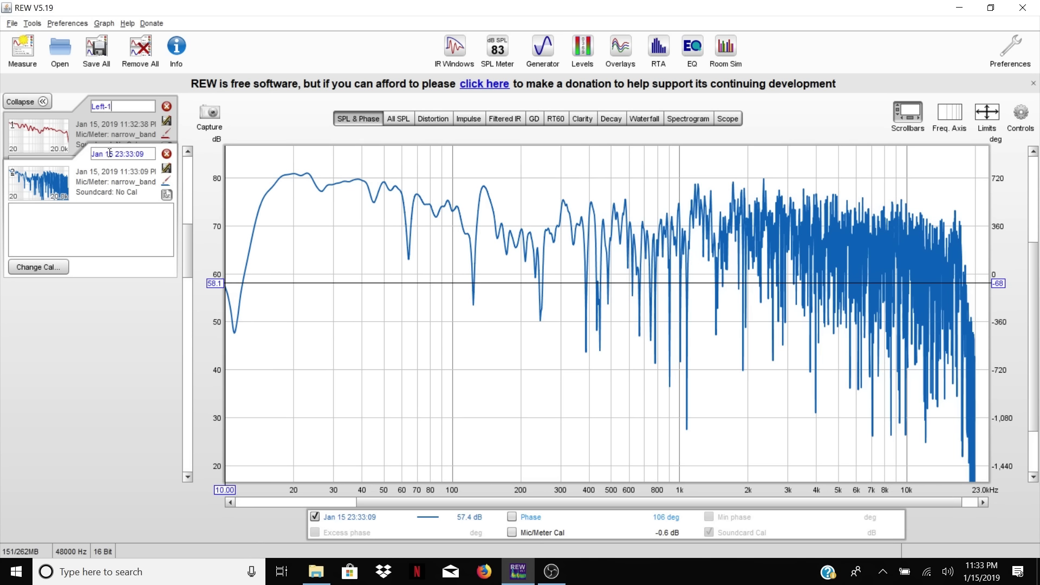
left_click(109, 153)
type("Right-1")
left_click(103, 24)
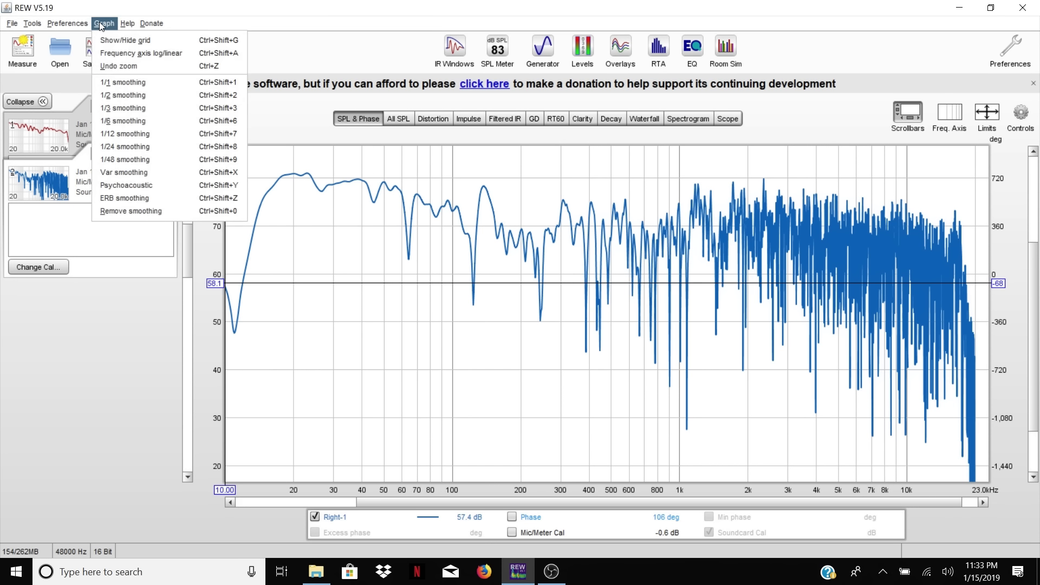
left_click(129, 121)
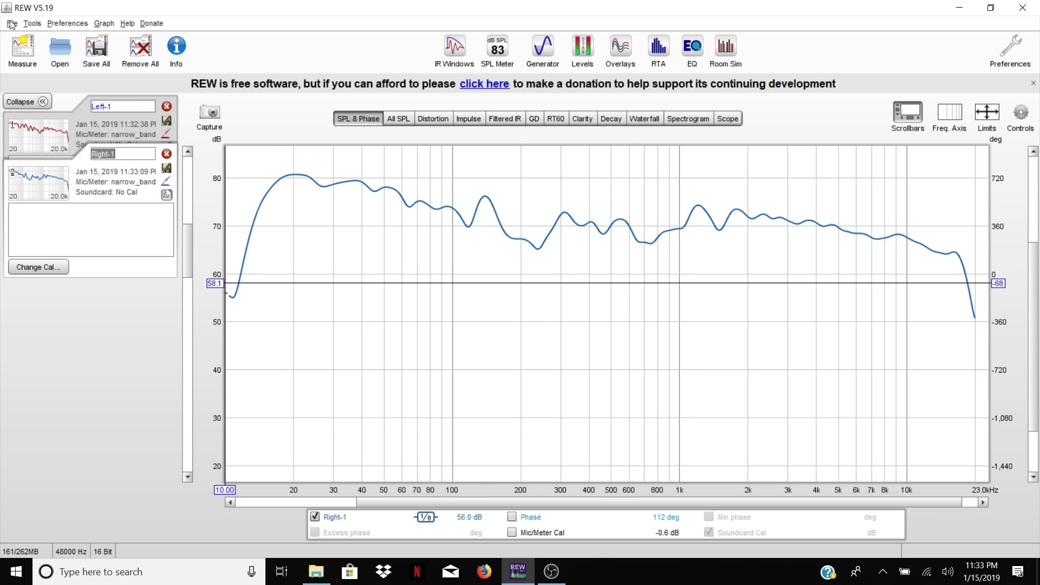
- Run a second sweep measurement on the L output channel and name it Left-2
left_click(14, 50)
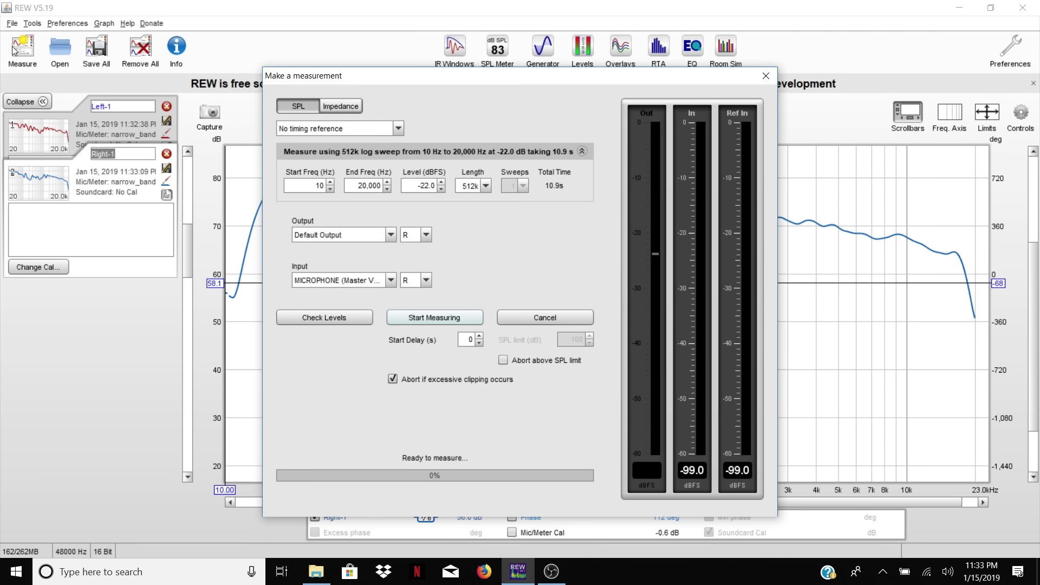
left_click(408, 237)
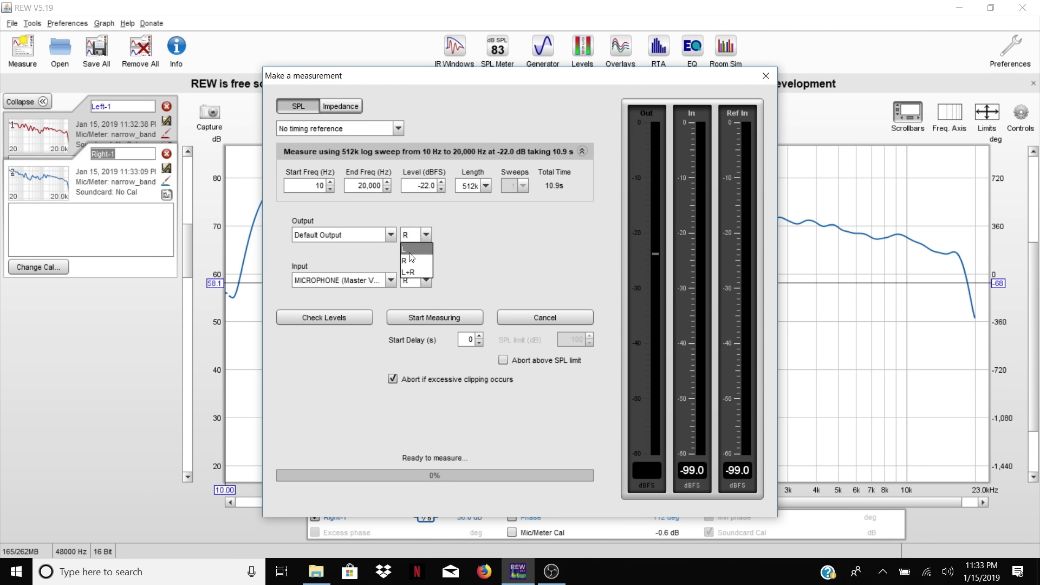
left_click(423, 313)
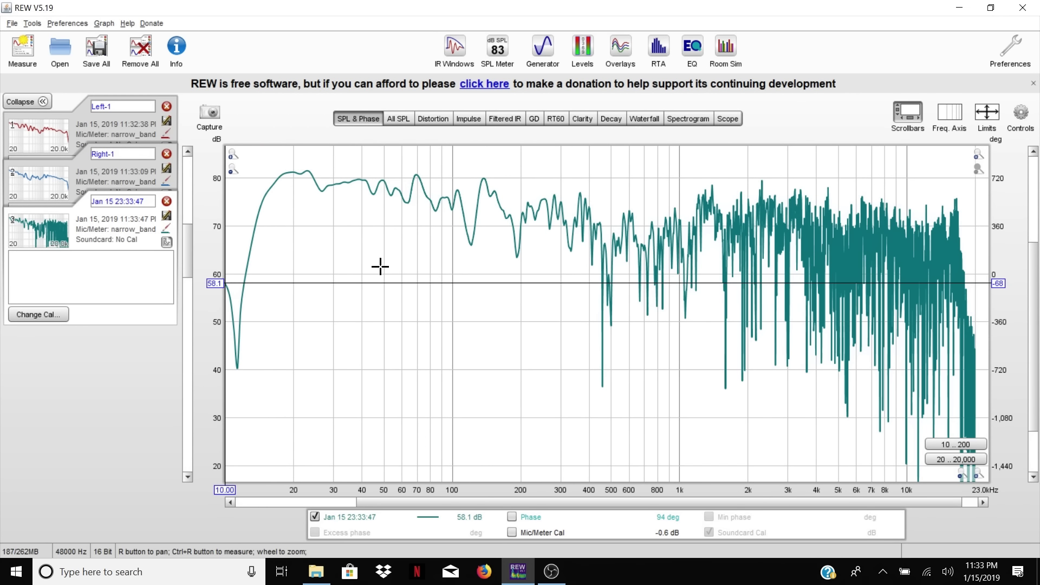
left_click(123, 201)
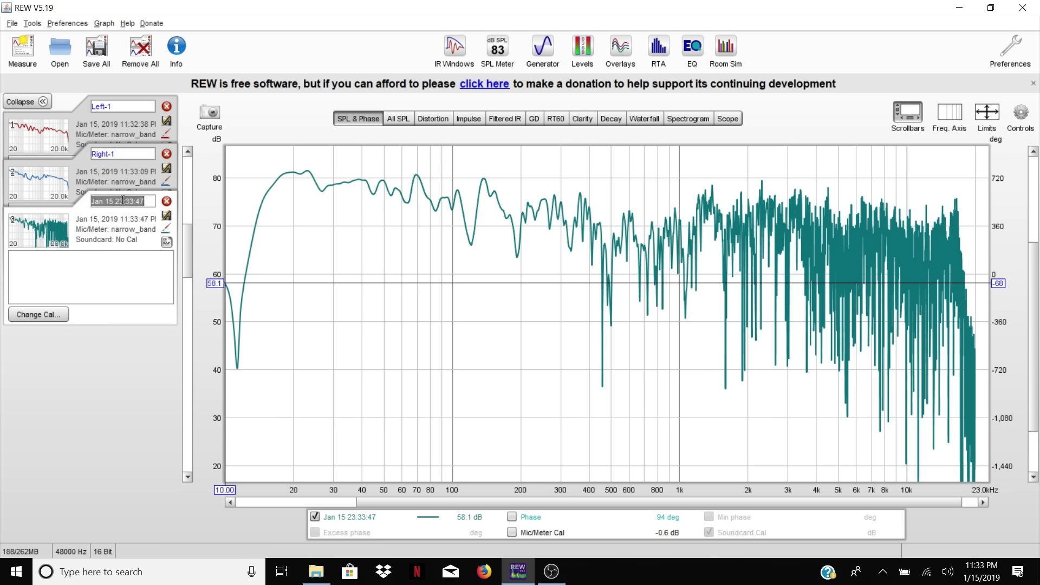
type("Left-2")
- Set the output channel to R and run the second sweep measurement of the right speaker
left_click(22, 50)
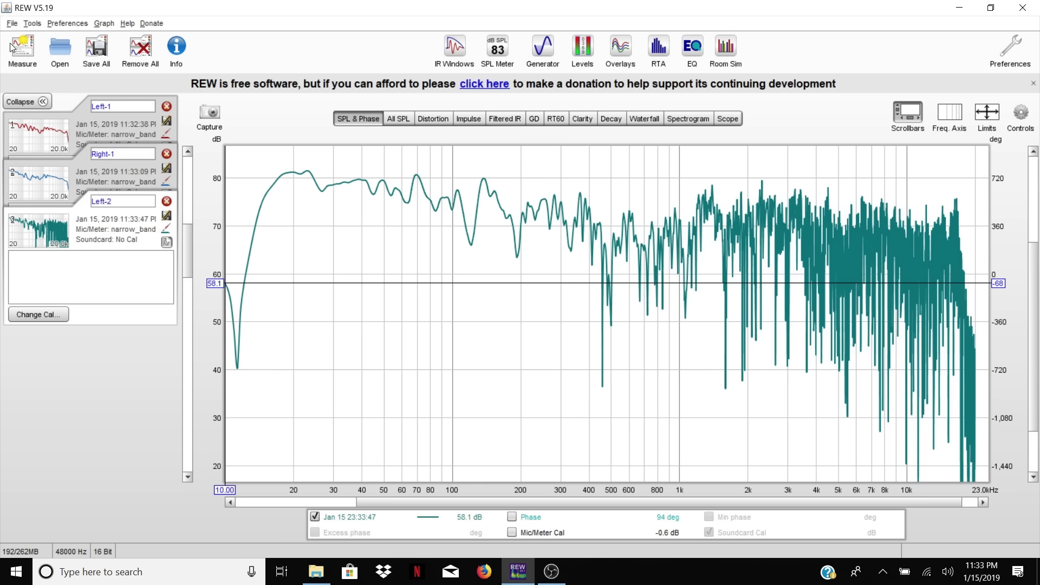
left_click(417, 235)
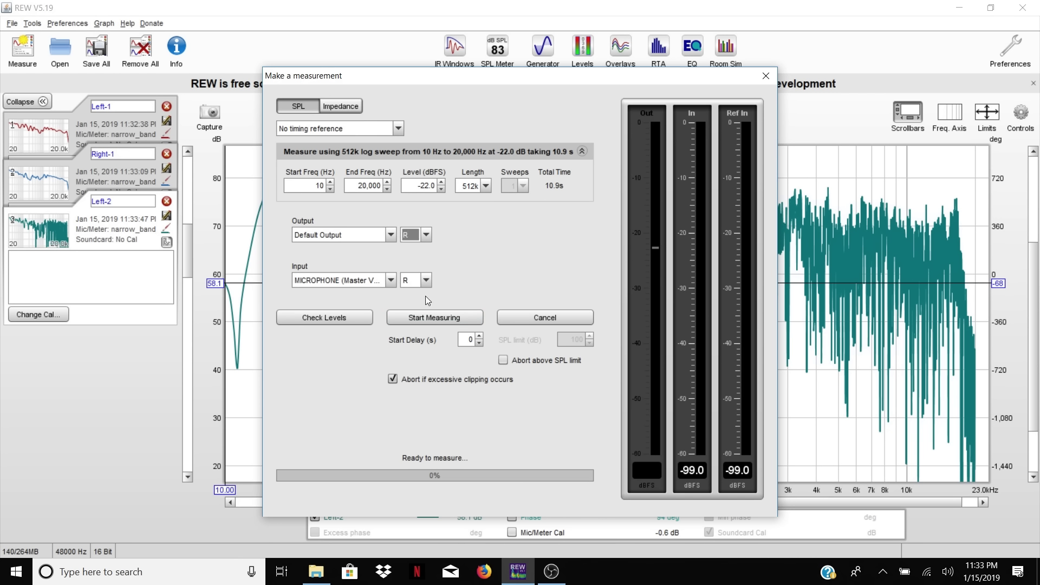
left_click(428, 318)
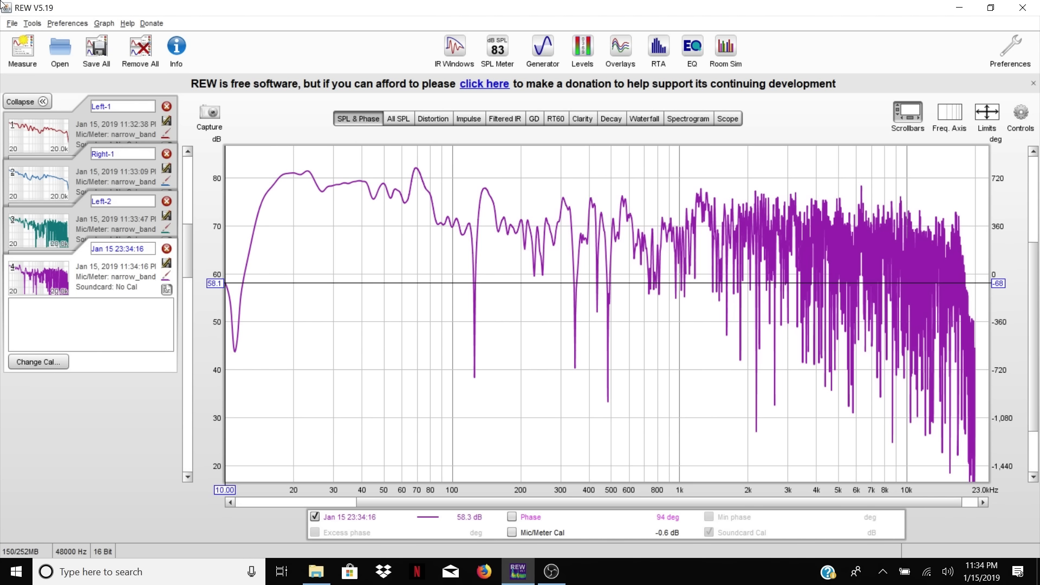
- Set the output channel back to L and run the third sweep measurement of the left speaker
left_click(24, 60)
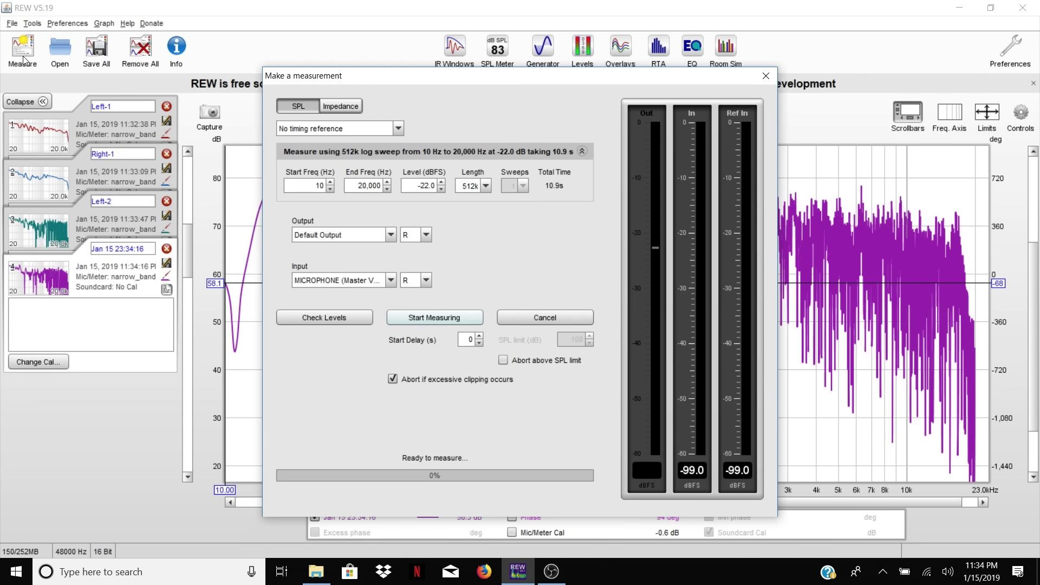
left_click(413, 241)
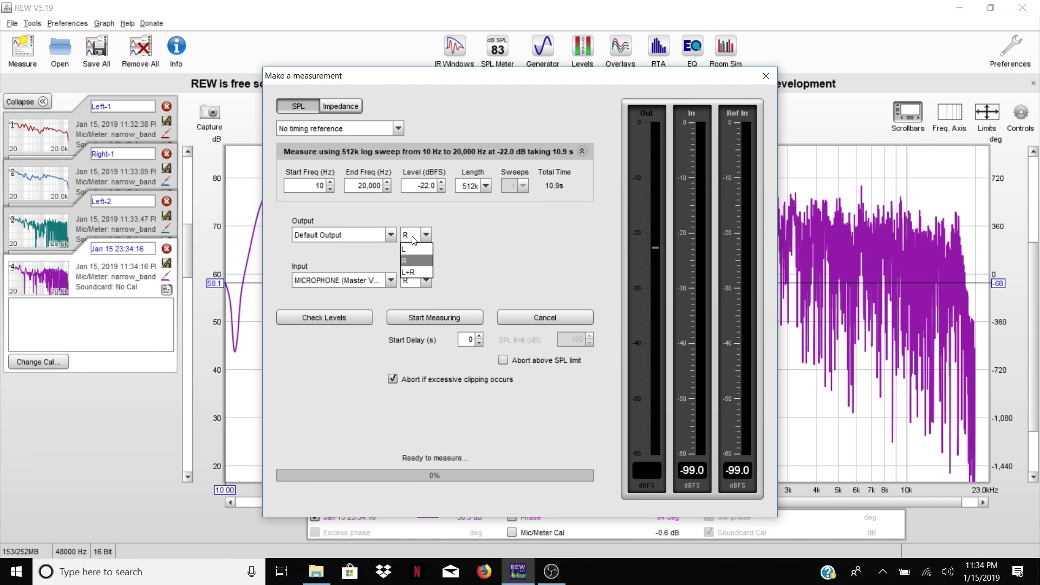
left_click(412, 249)
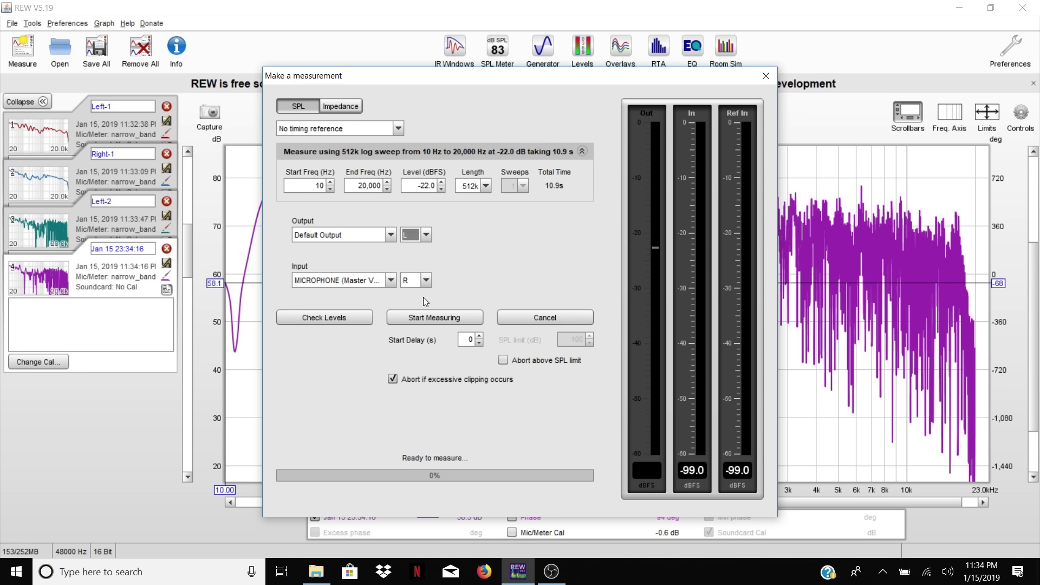
left_click(425, 317)
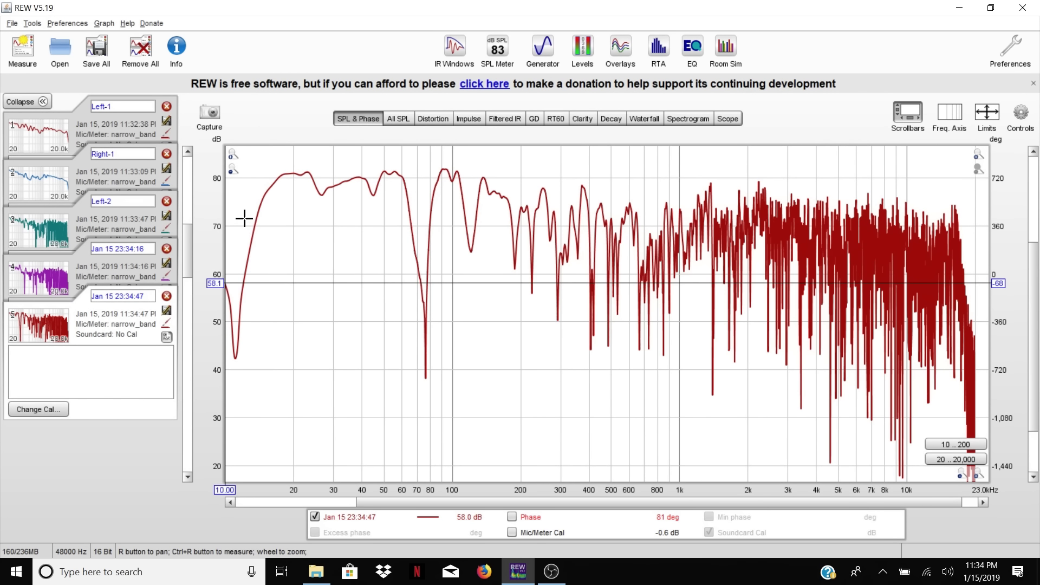
- Rename the fourth measurement Right-2 and the fifth measurement Left-3
triple_click(121, 249)
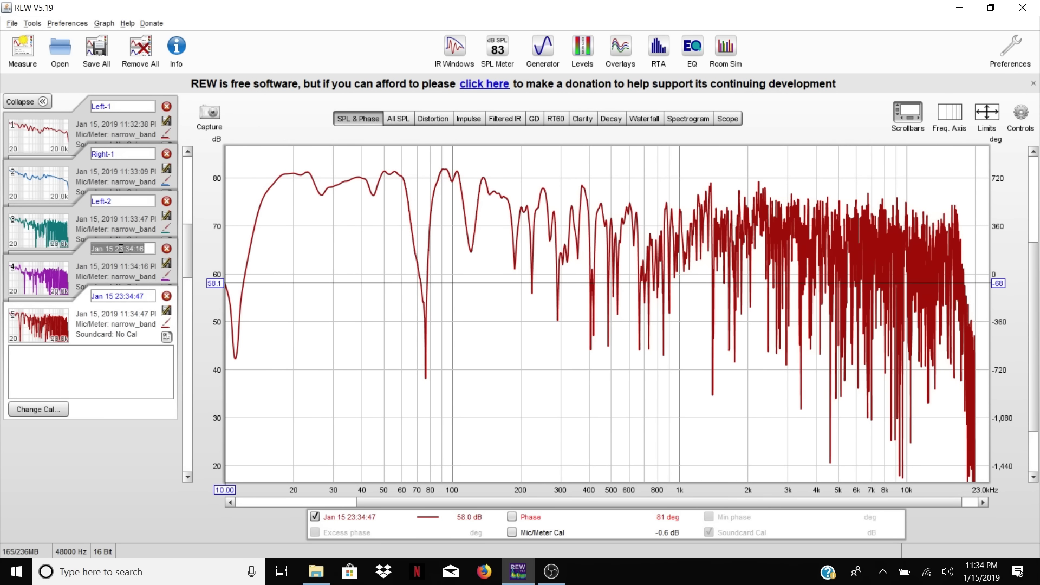
type("Right-2")
triple_click(119, 296)
type("Left-3")
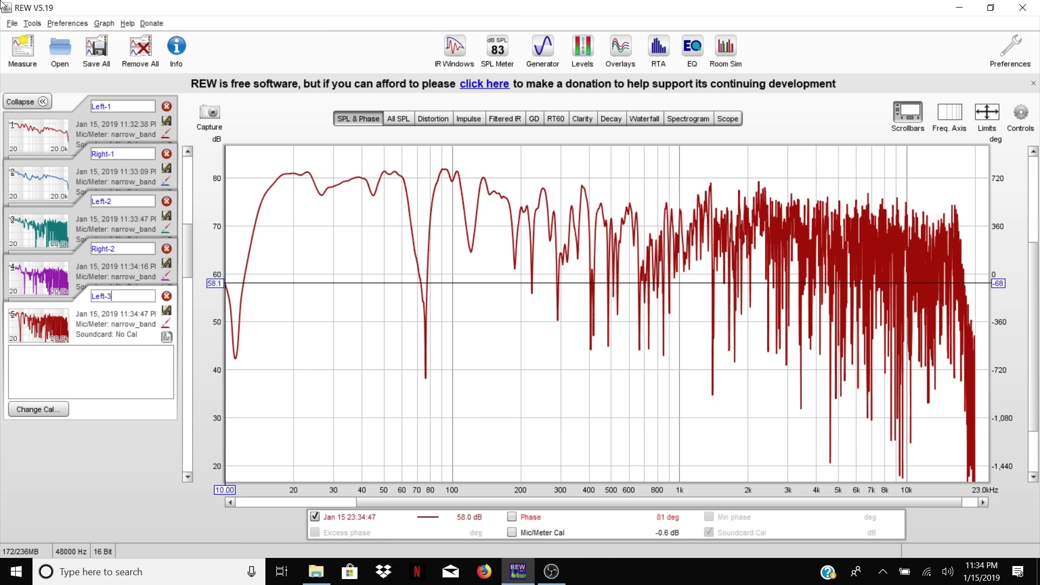
- Set the output channel to R and run the third sweep measurement of the right speaker
left_click(21, 44)
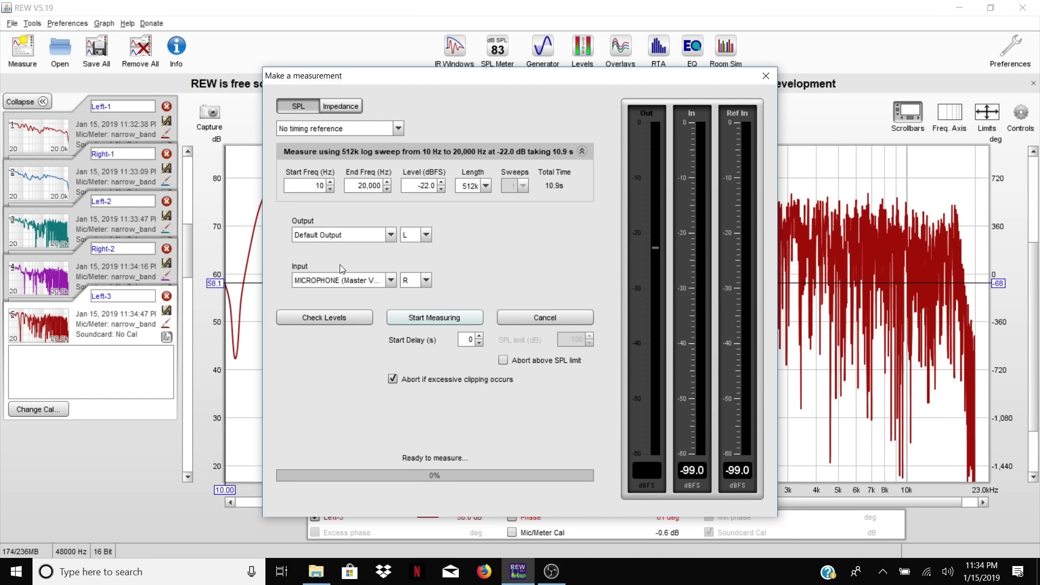
left_click(419, 236)
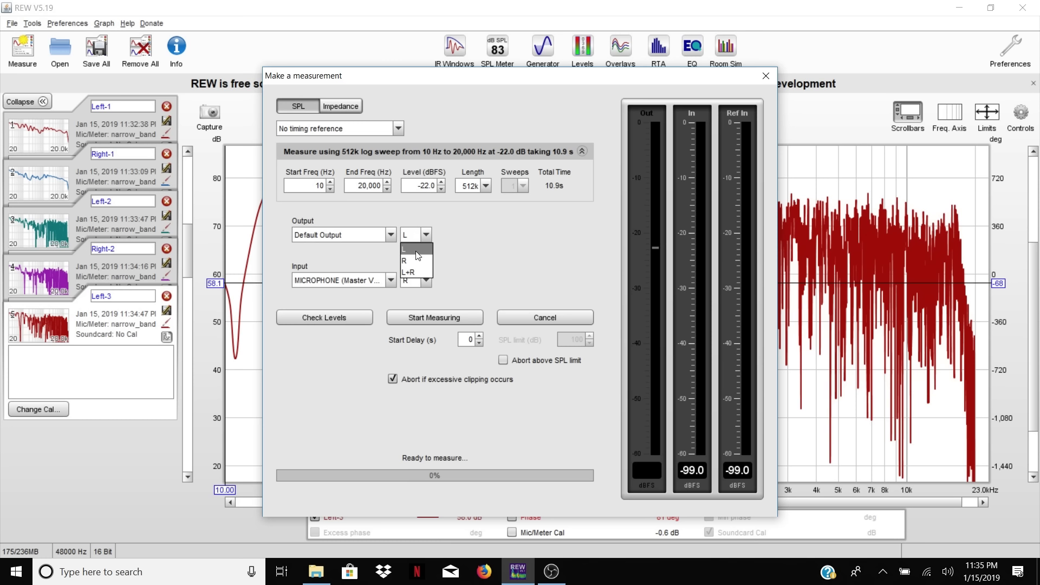
left_click(425, 320)
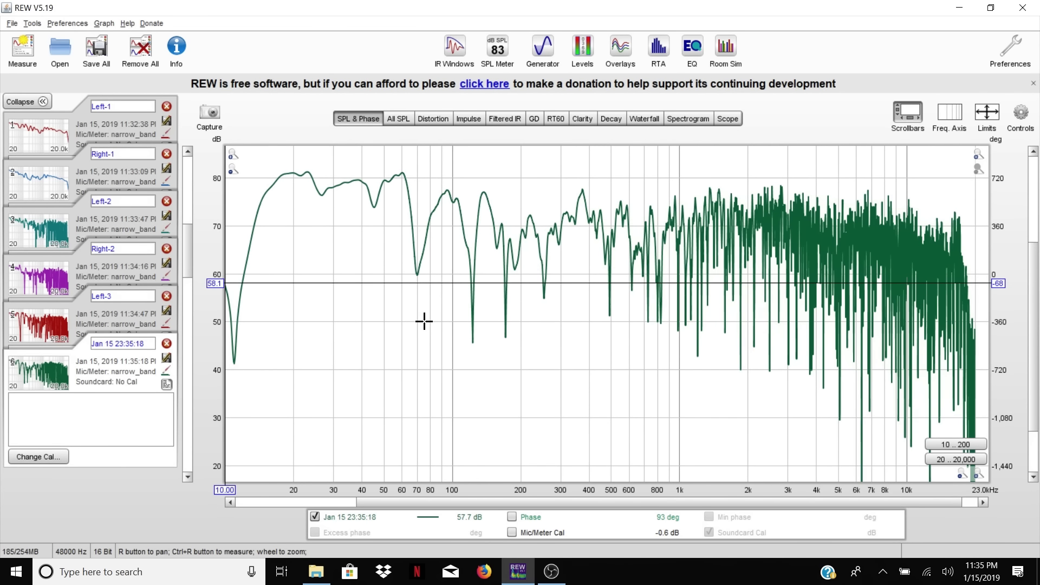
- Rename the sixth measurement Right-3
triple_click(102, 344)
type("Right-3")
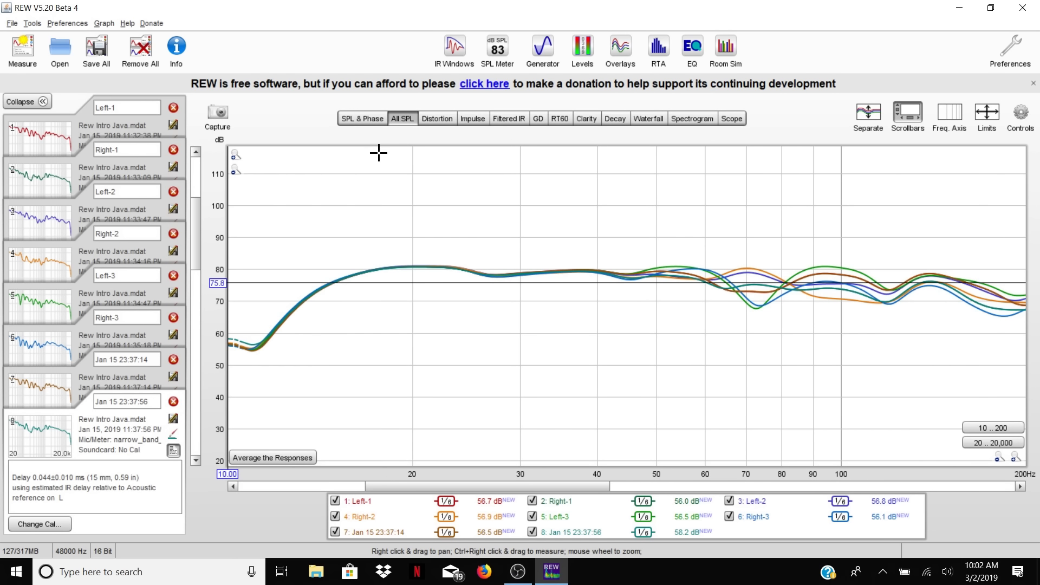
- Set the All SPL graph limits to 10 Hz and 200 Hz horizontally, with the top at 90 dB
left_click(982, 121)
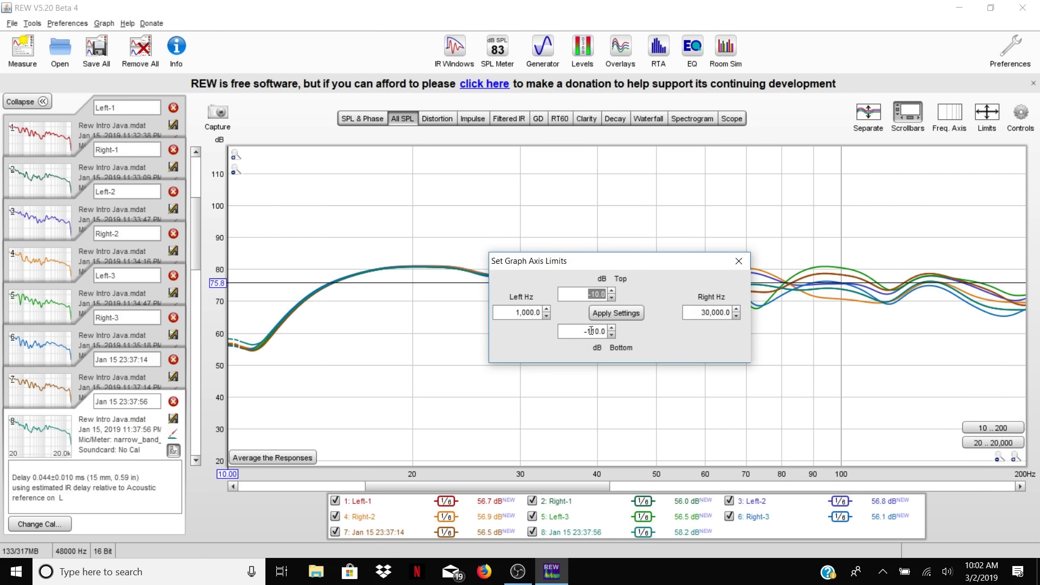
left_click(537, 312)
type("10")
left_click(707, 313)
type("200")
left_click(596, 293)
type("90")
- Set the graph's bottom limit to 40 dB and close the axis limits dialog
double_click(596, 332)
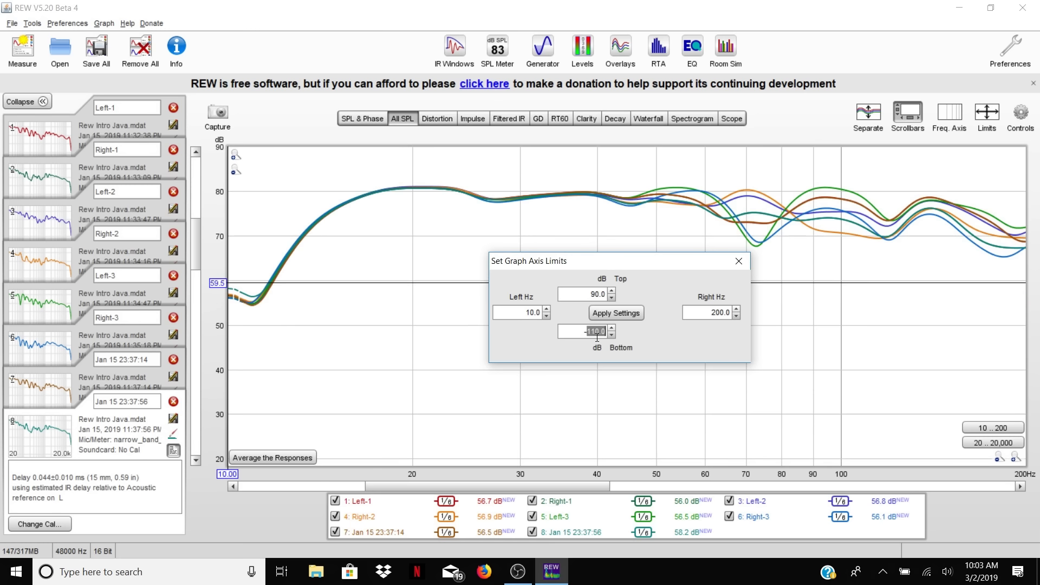
type("40")
left_click(628, 312)
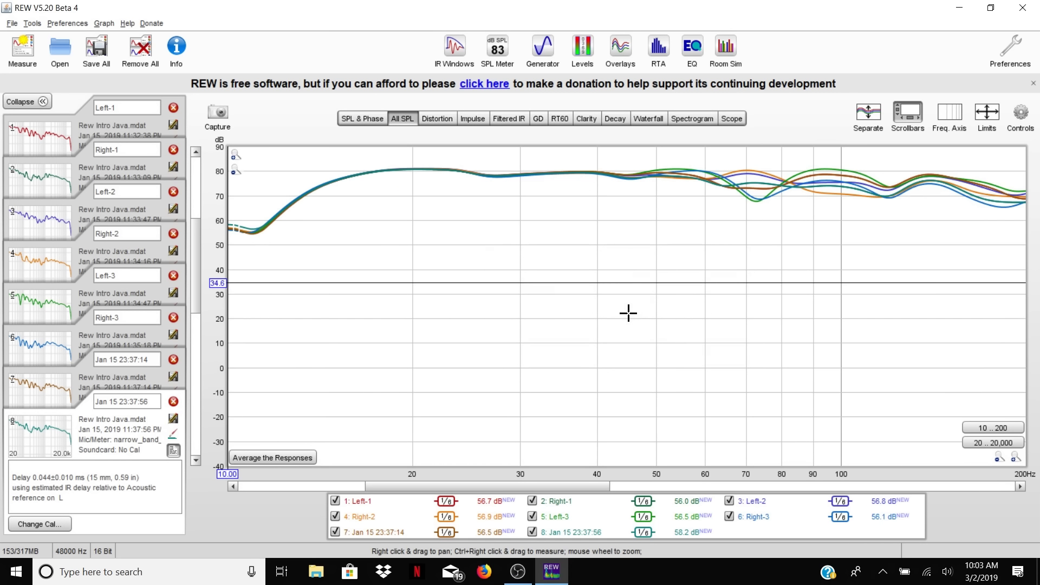
left_click(987, 114)
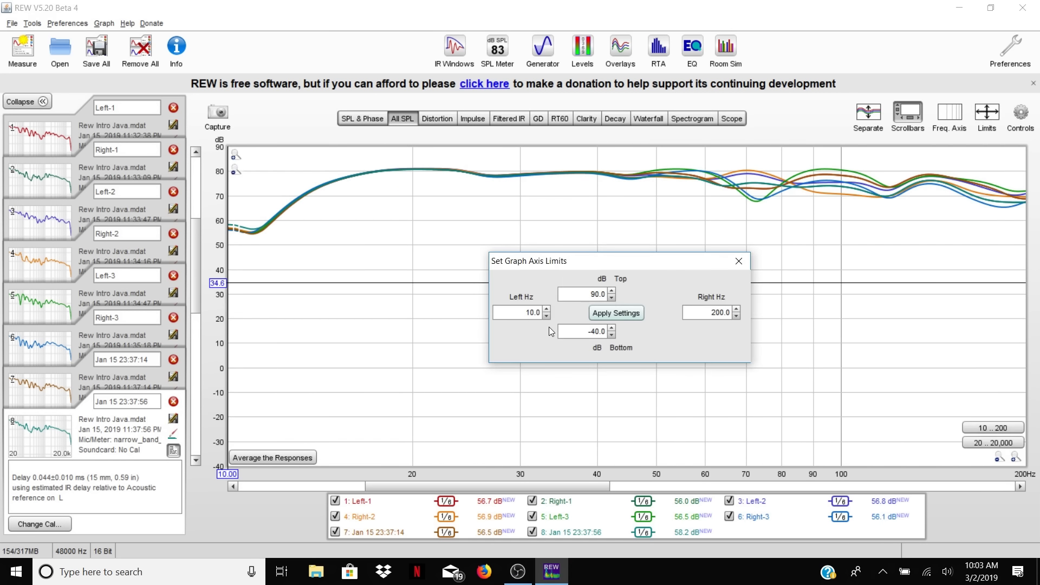
double_click(594, 332)
type("40")
key("Return")
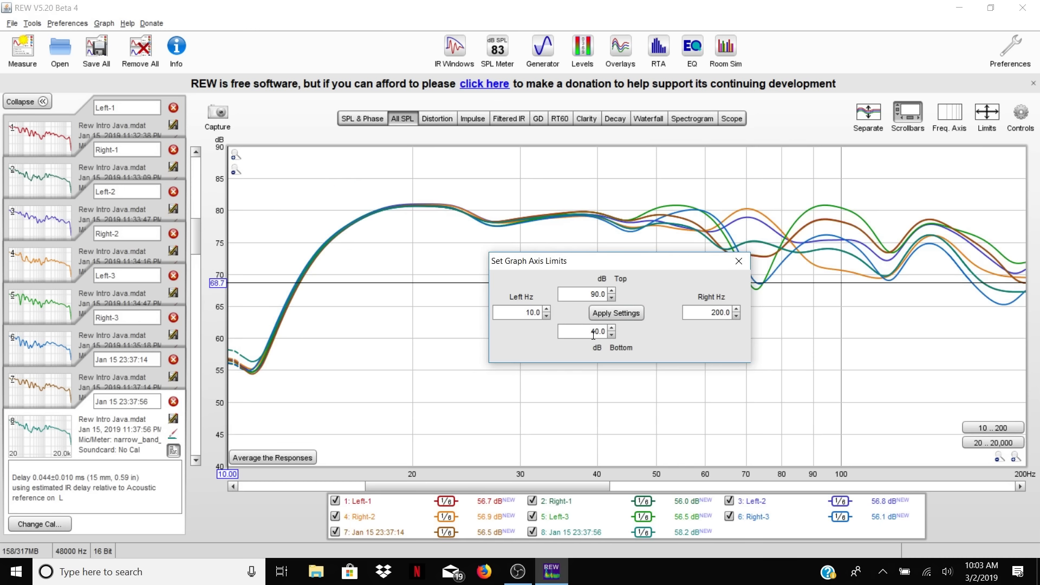
left_click(738, 261)
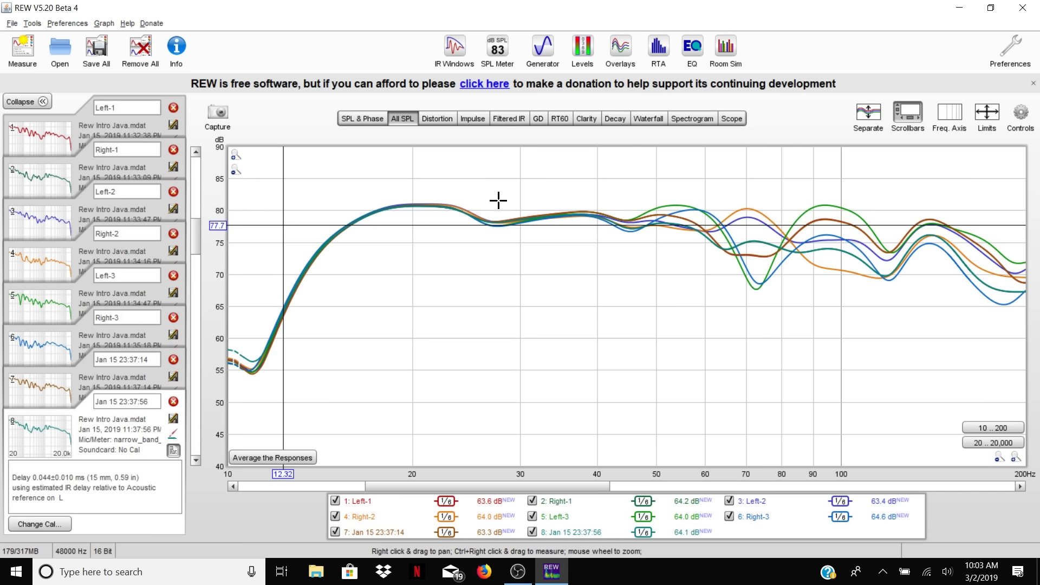
- Apply the No smoothing option to all selected measurements and hide the graph controls
left_click(103, 23)
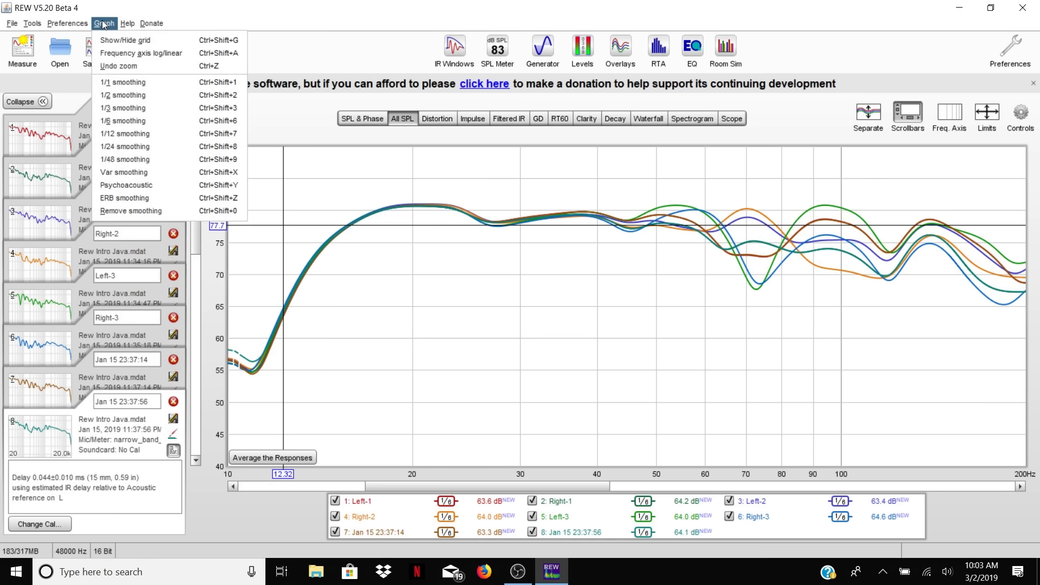
left_click(1023, 132)
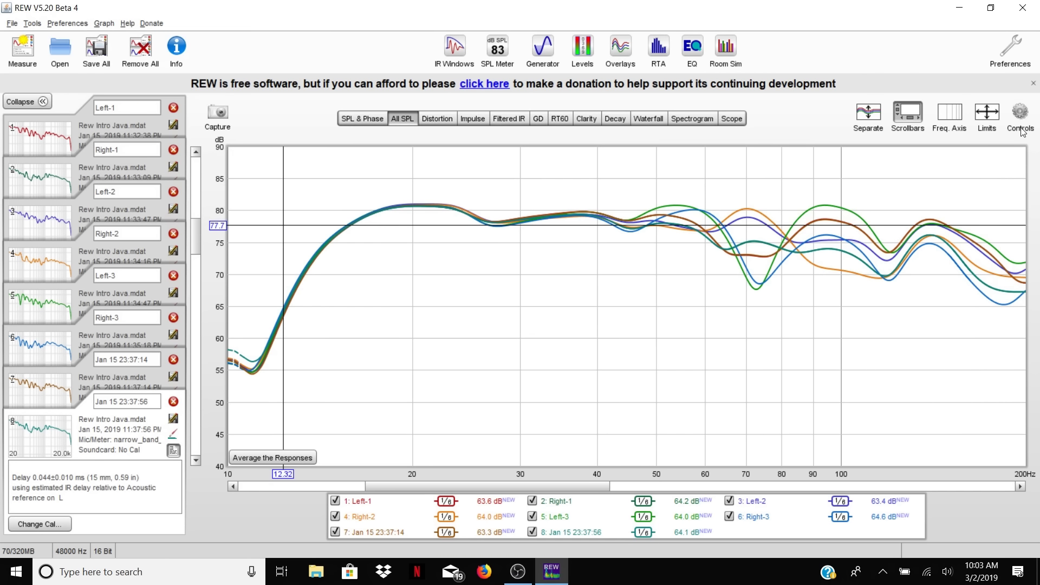
left_click(1022, 132)
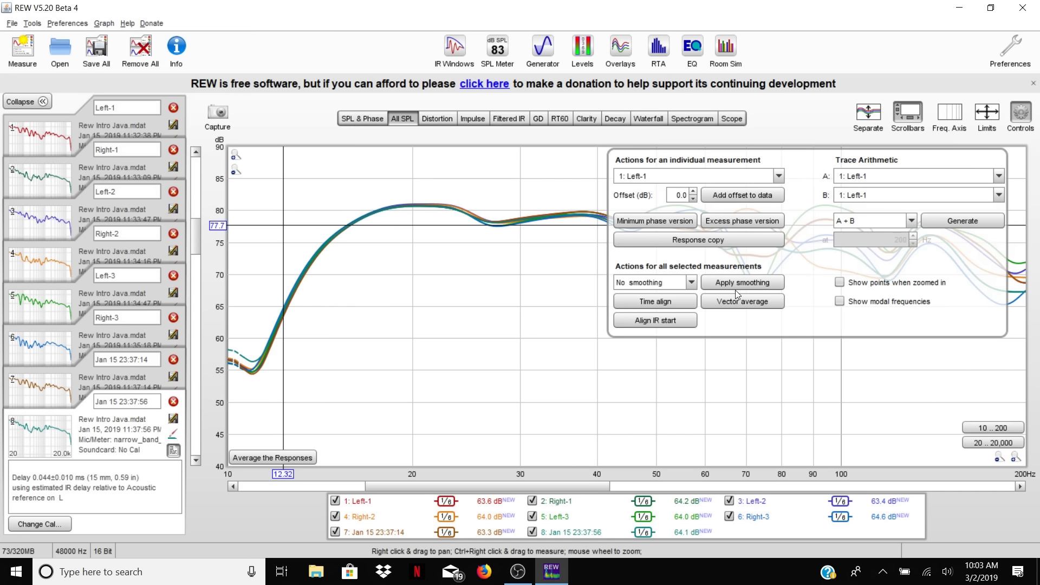
left_click(734, 288)
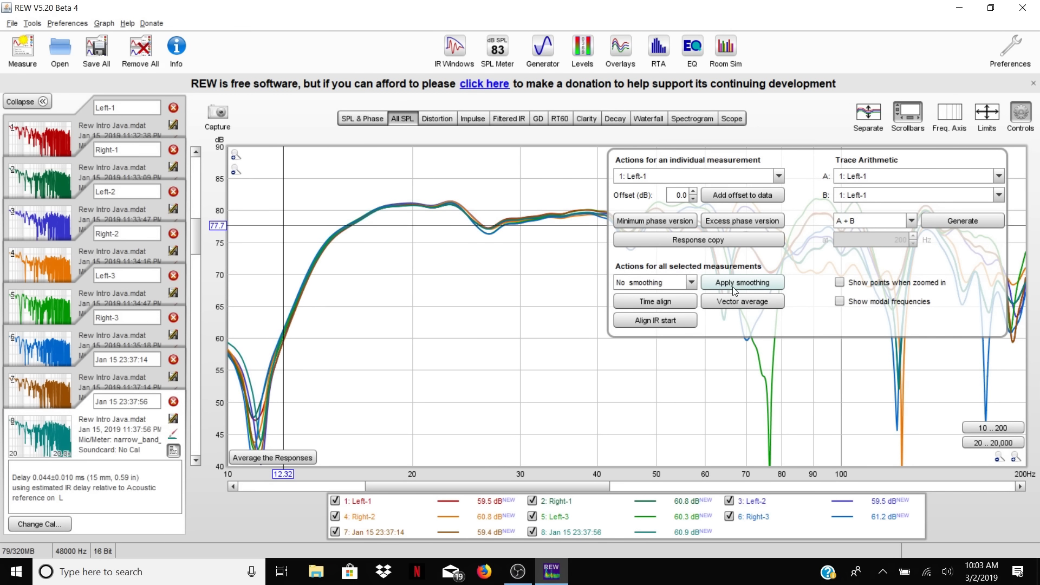
left_click(1022, 112)
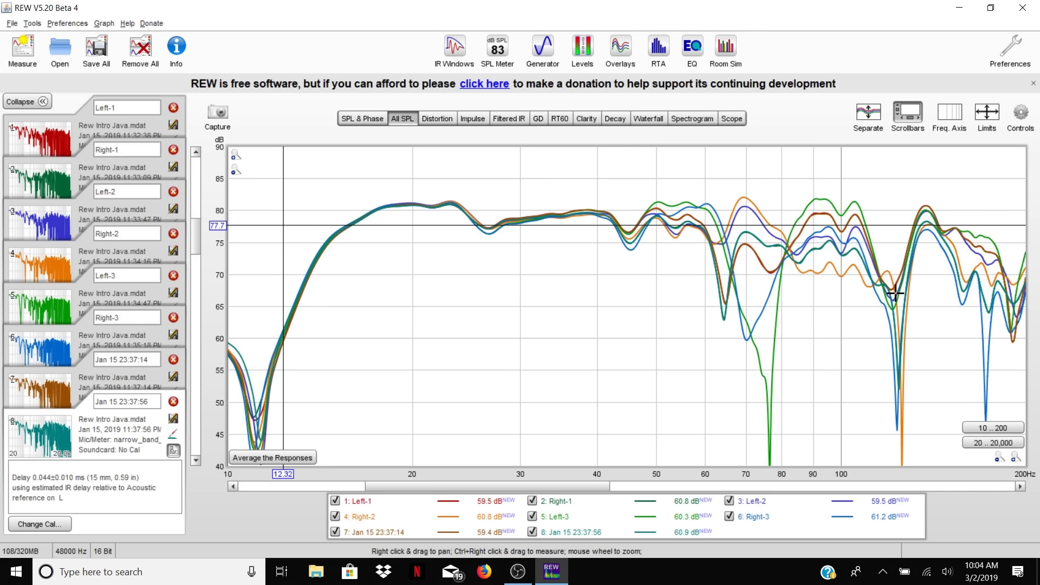
- Compare the trace levels at the deep null near 125 Hz, around 104 Hz, and between the null near 76 Hz and about 90 Hz
left_click(901, 424)
left_click_drag(900, 424, 903, 424)
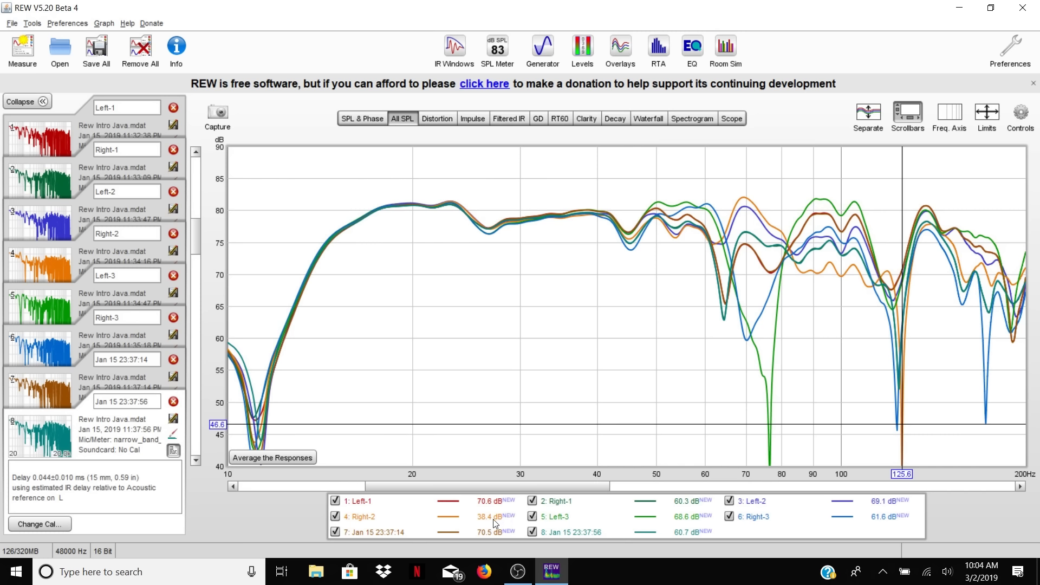
left_click(851, 276)
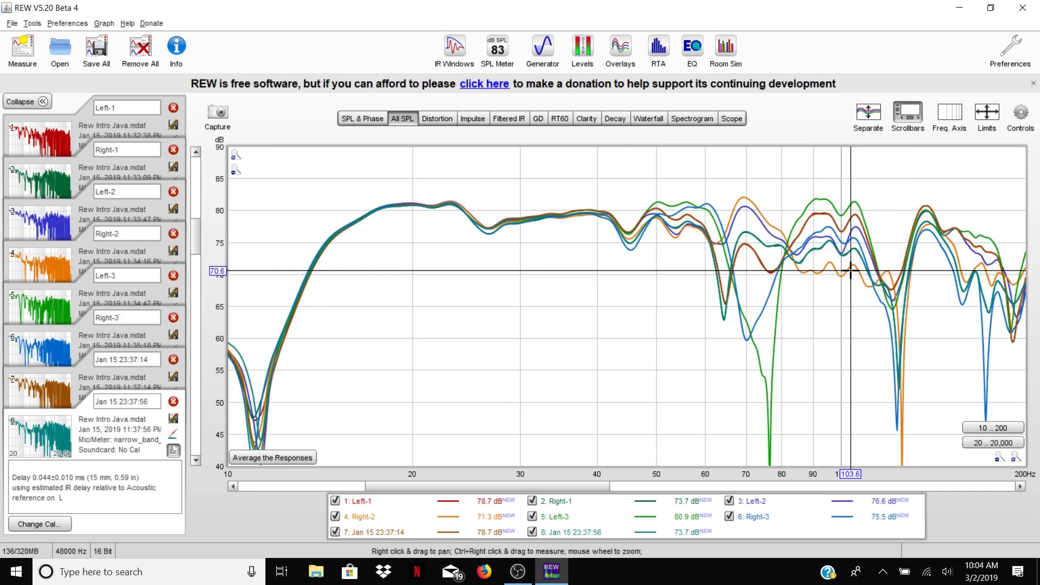
left_click(772, 334)
left_click_drag(772, 334, 815, 201)
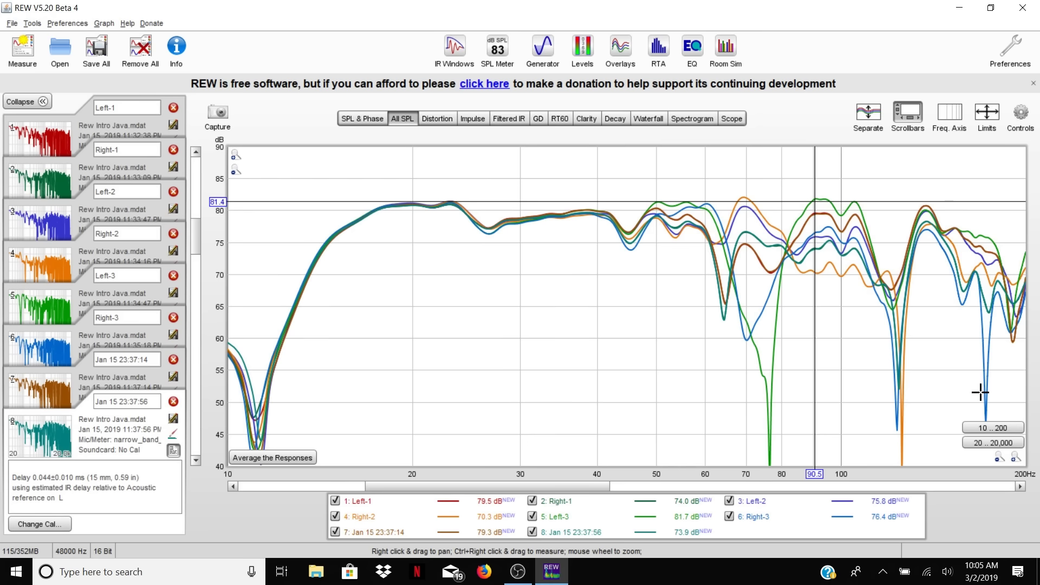
- Extend the graph's upper frequency limit to 500 Hz and place the graph cursor at about 197 Hz
left_click(989, 115)
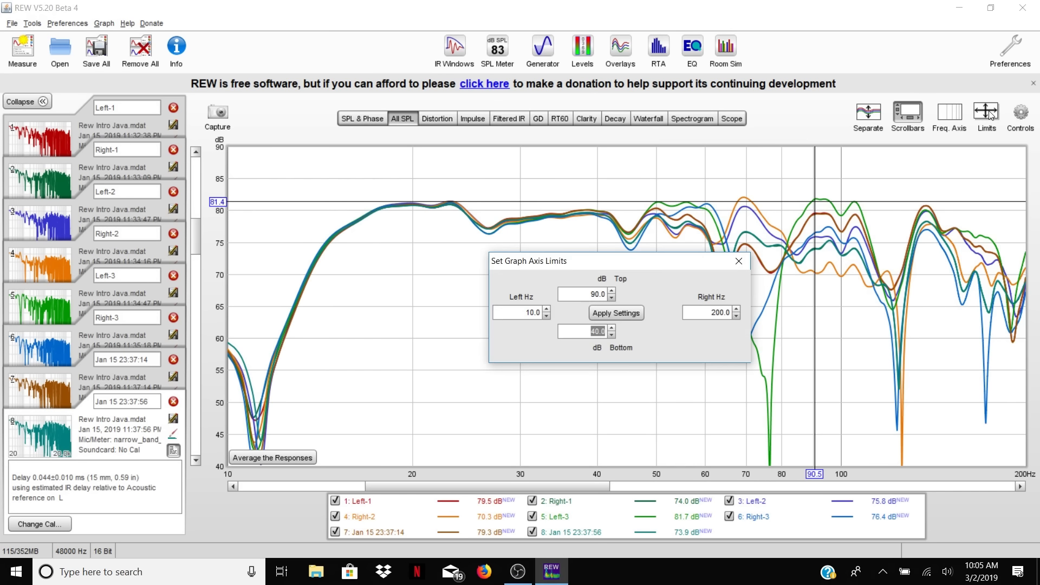
left_click(722, 313)
type("500")
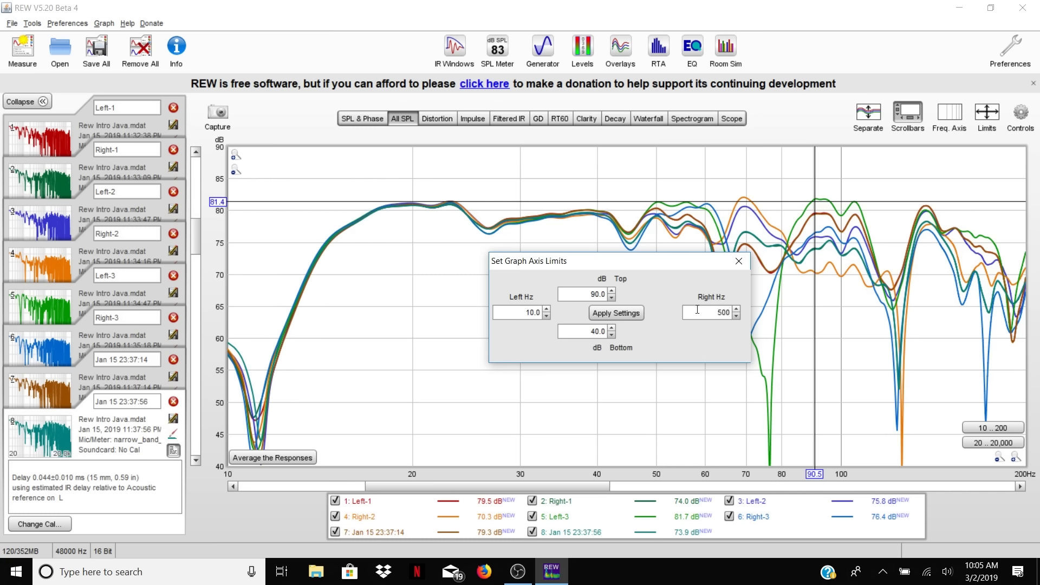
left_click(621, 312)
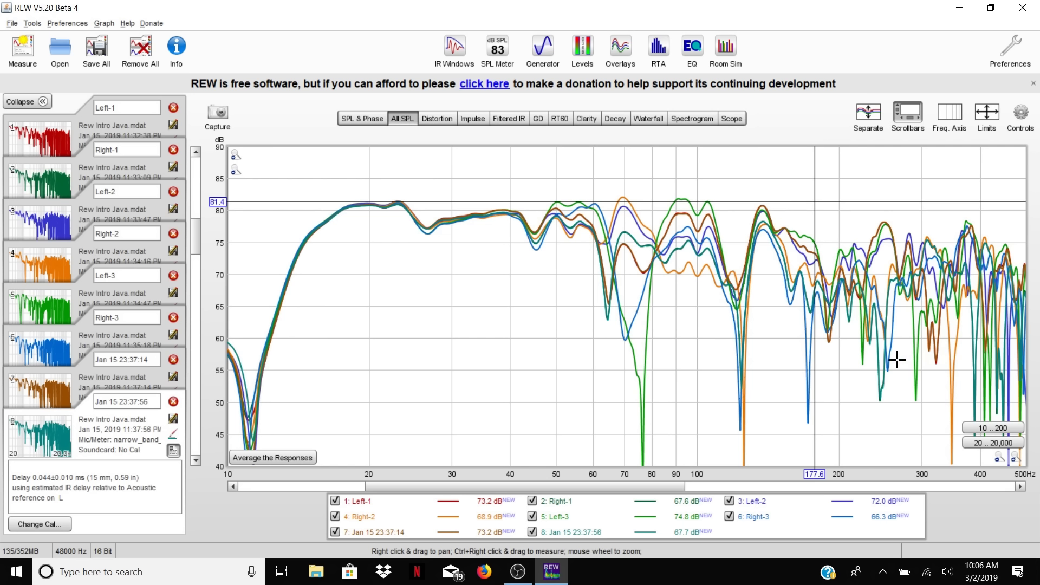
left_click(836, 278)
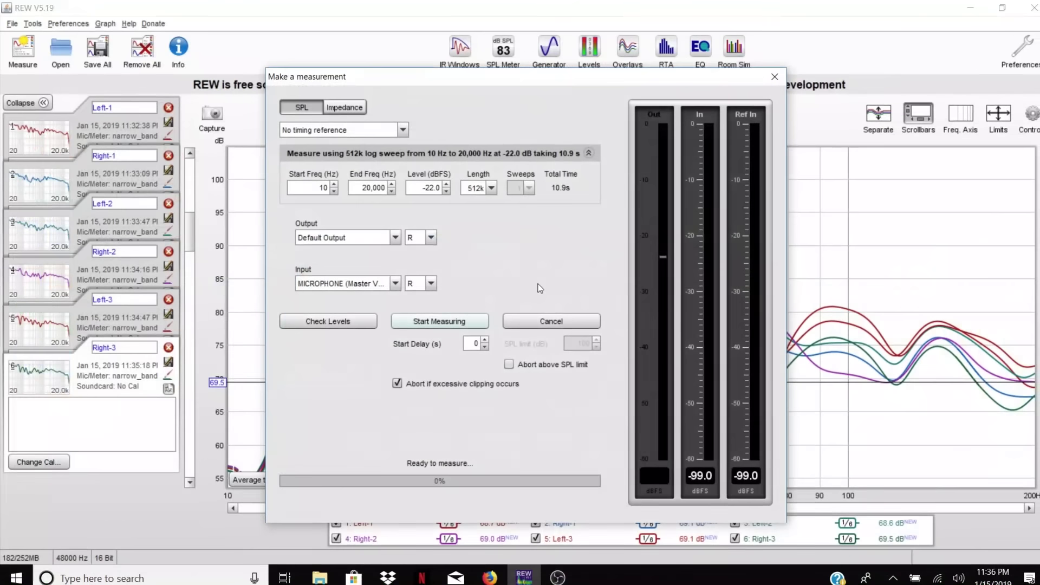
- Set the new measurement to use an acoustic timing reference with R as the timing reference output
left_click(397, 127)
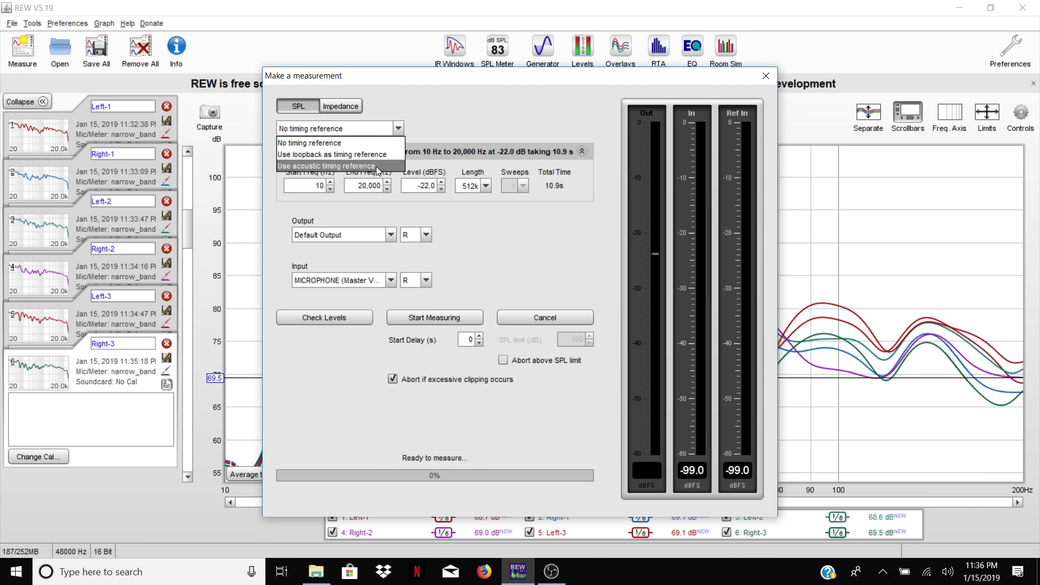
left_click(379, 166)
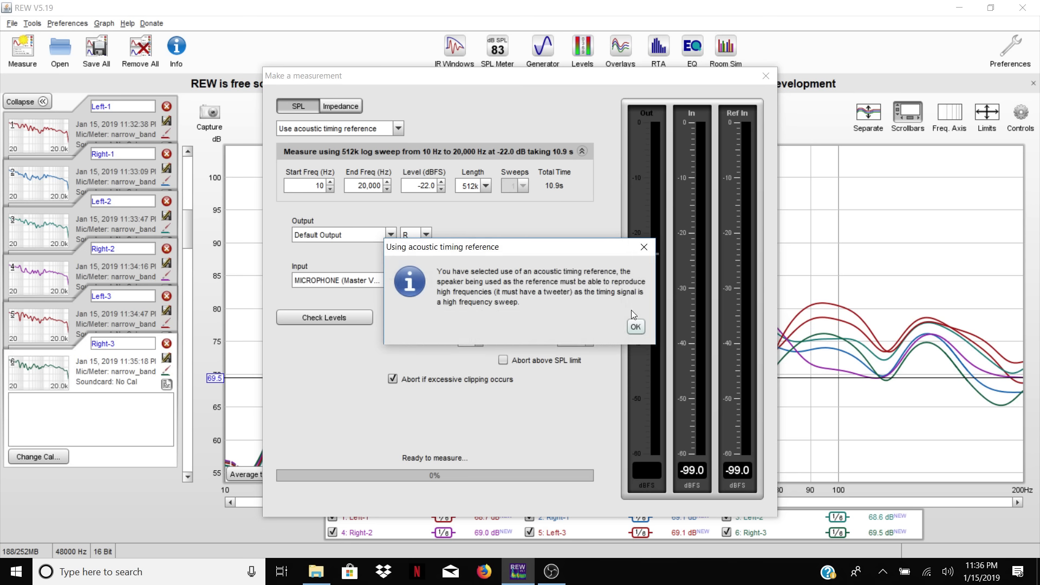
left_click(630, 327)
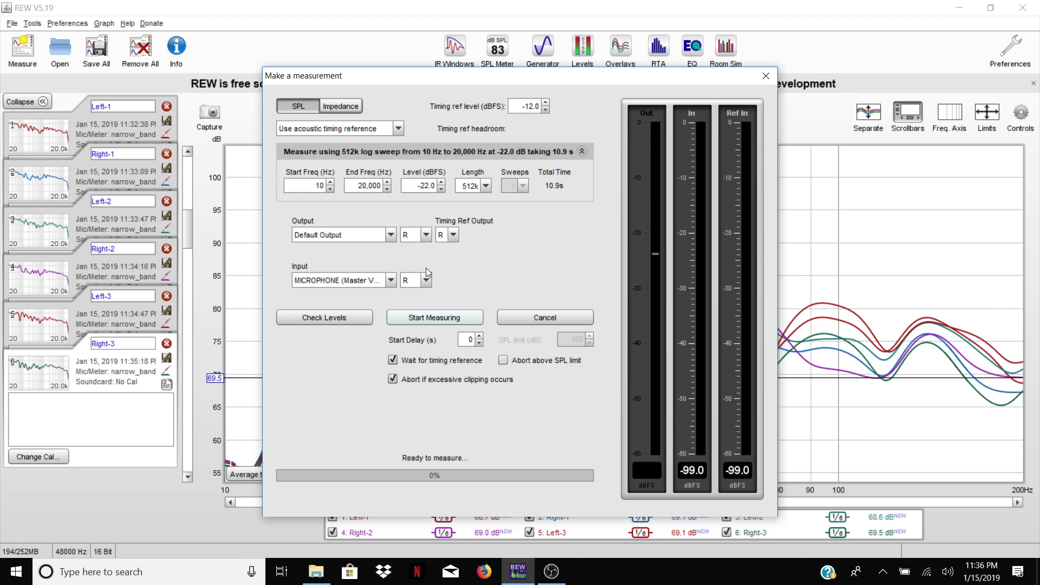
left_click(453, 236)
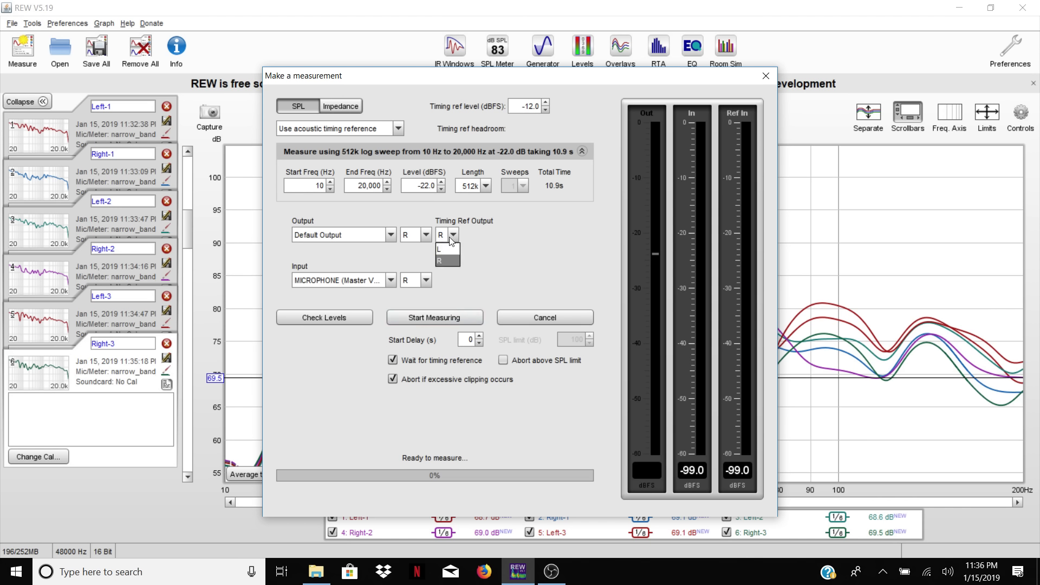
left_click(448, 261)
- Set the output channel to L, run the acoustically timed sweep, and switch to the SPL & Phase view
left_click(423, 233)
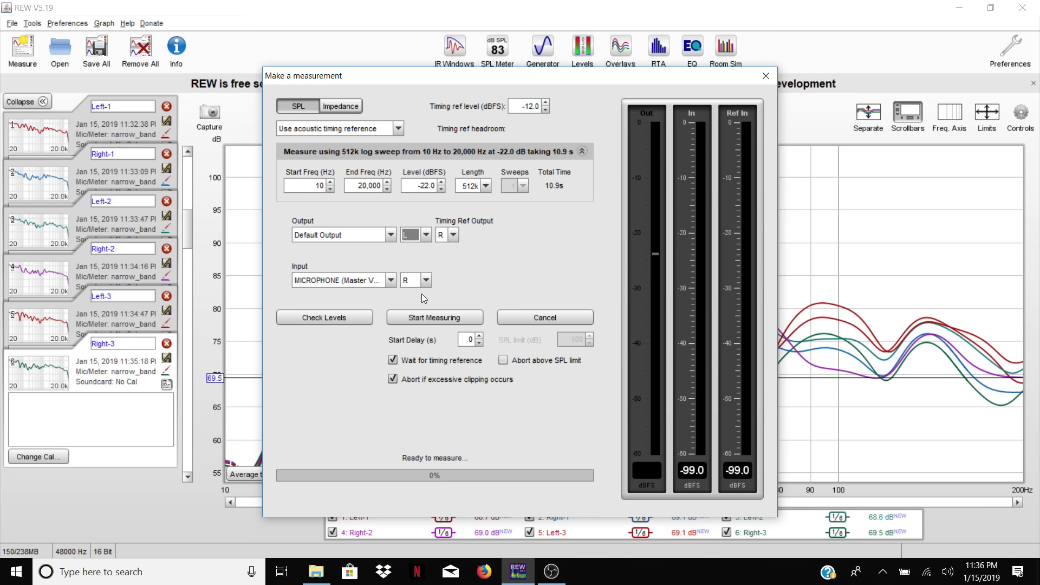
left_click(419, 314)
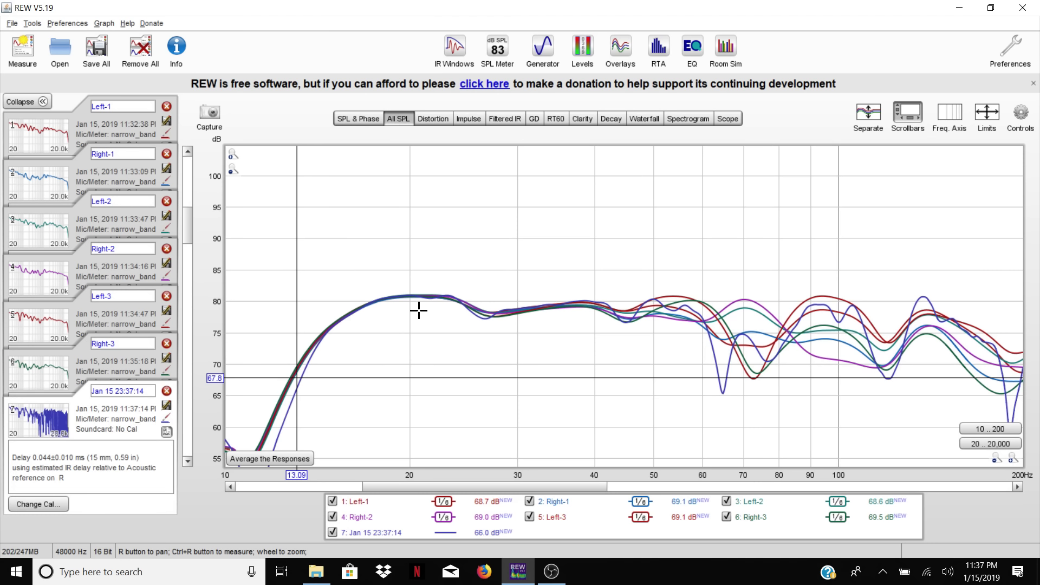
left_click(353, 122)
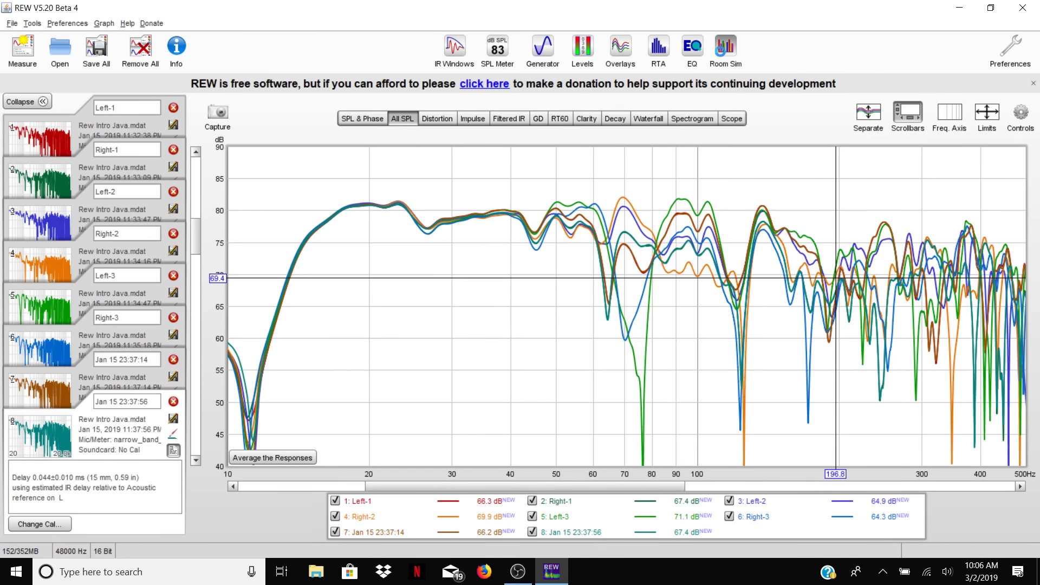
- Open the Room Simulation window and maximize it
left_click(726, 48)
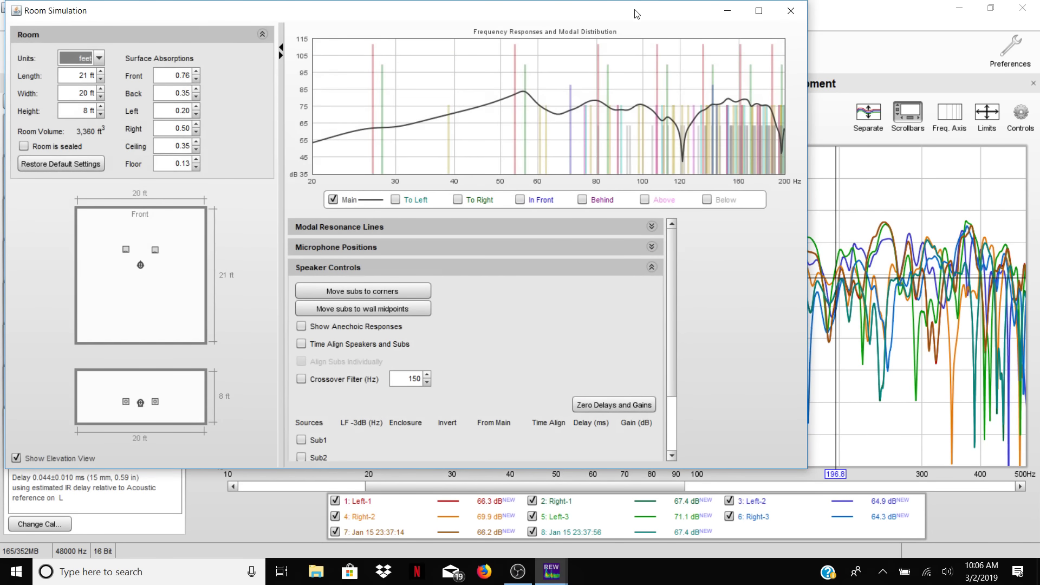
left_click_drag(639, 15, 672, 27)
left_click(794, 25)
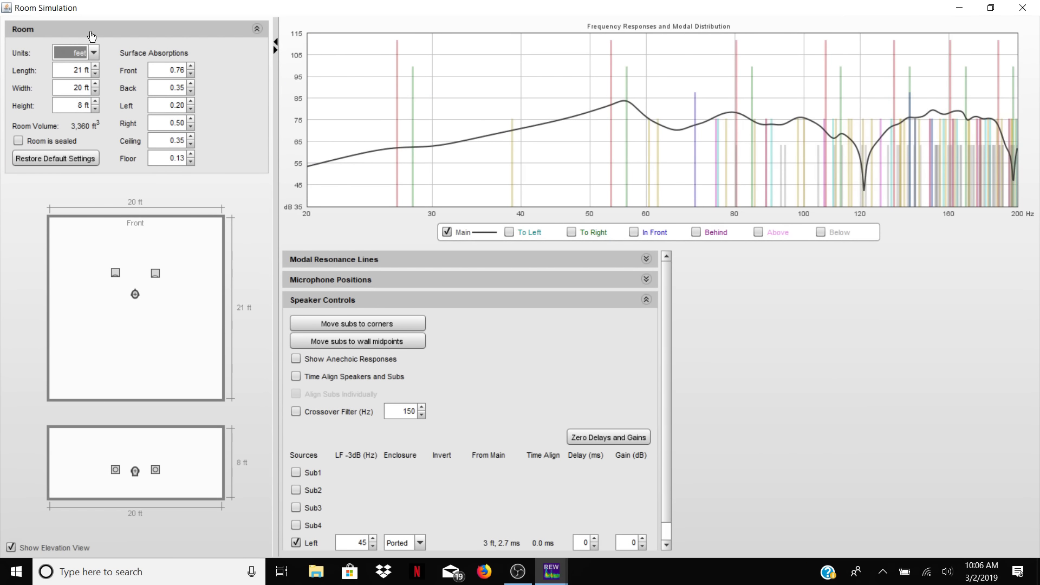
- Set the simulated room's length to 25 ft and its width to 15 ft
left_click(81, 70)
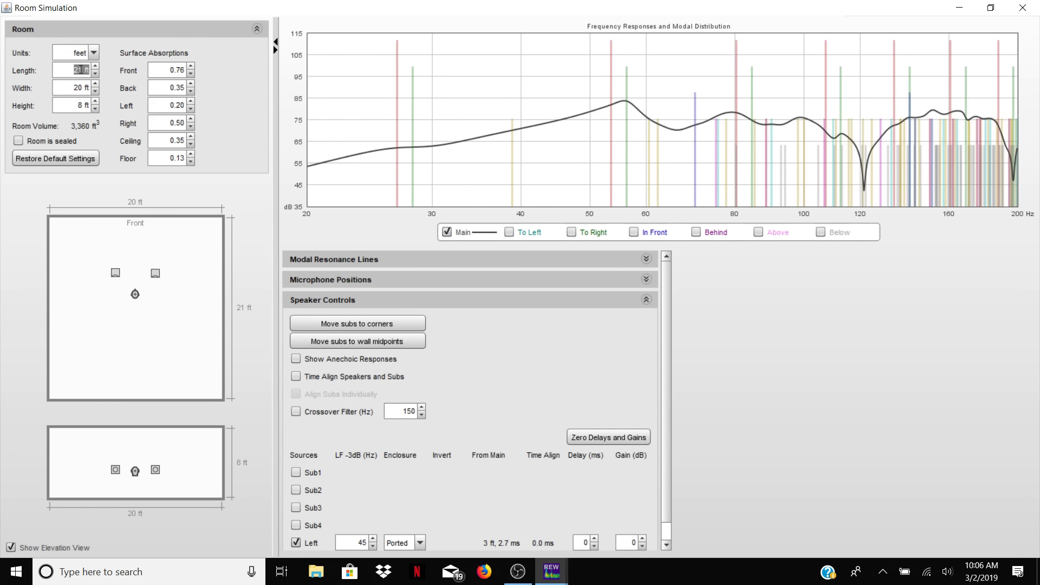
type("25")
key("Return")
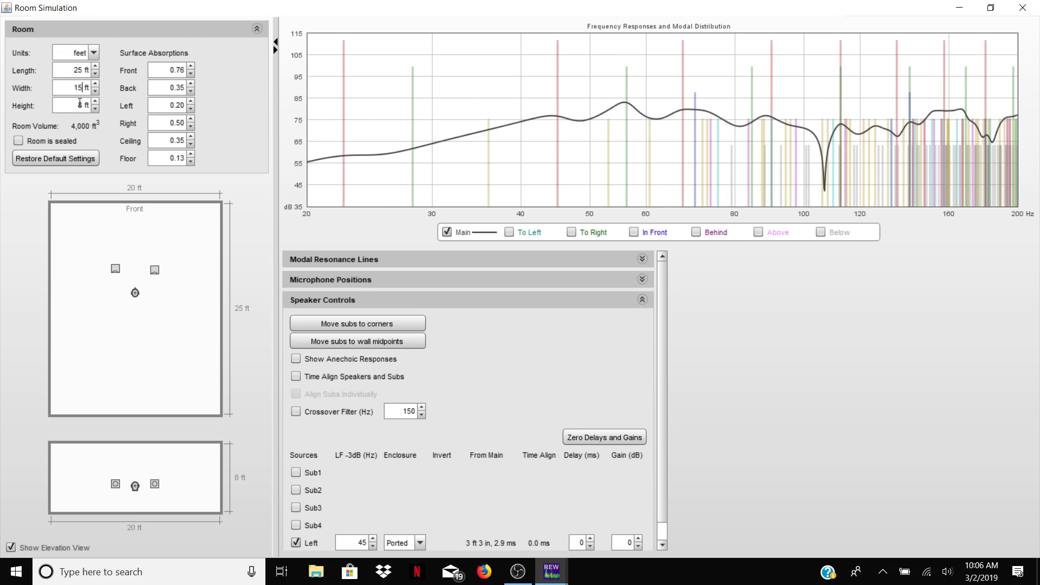
left_click(80, 103)
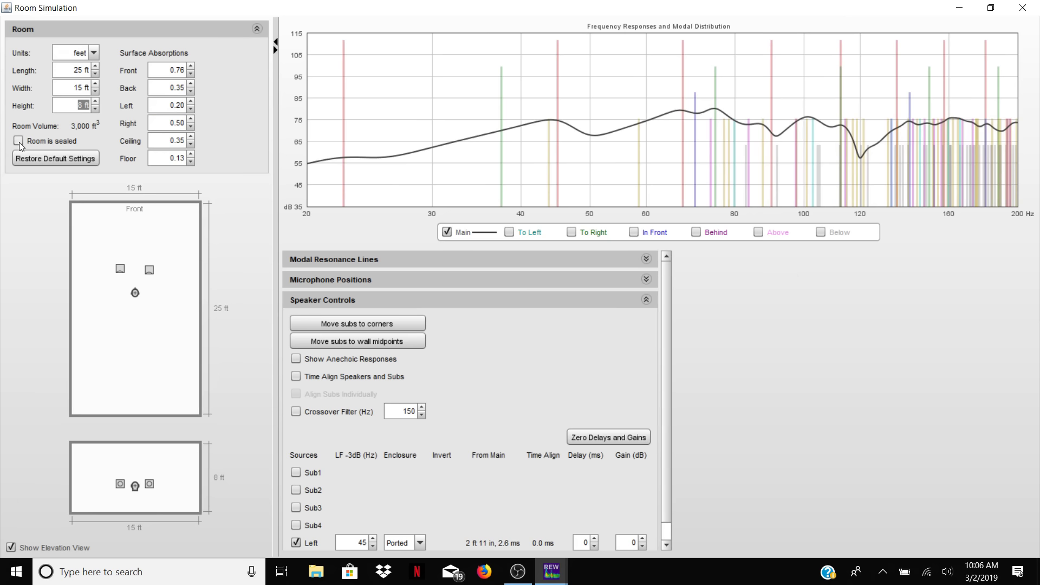
- Set the surface absorptions of the room's front, back and left walls to 0.15
left_click(176, 73)
type(".15")
left_click(176, 85)
type(".15")
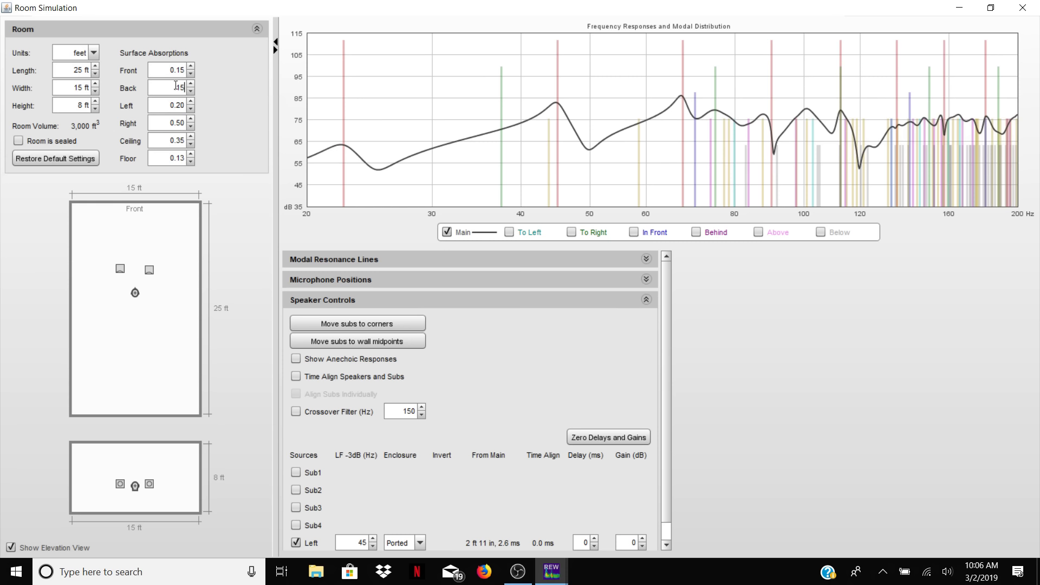
left_click(176, 105)
type(".15")
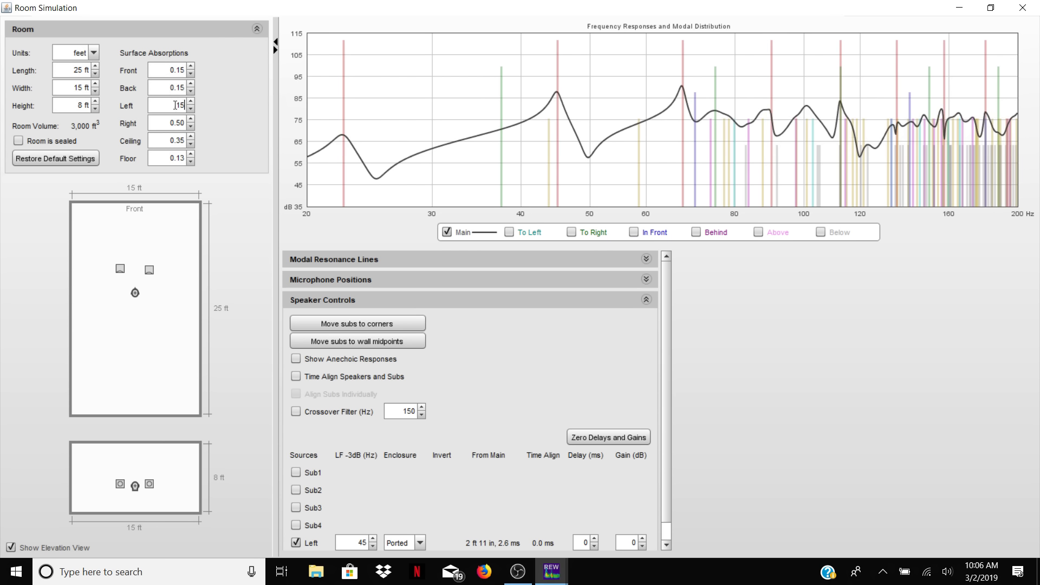
- Set the surface absorptions of the right wall, ceiling and floor to 0.15
left_click(176, 124)
type(".15")
left_click(177, 142)
type(".15")
left_click(177, 159)
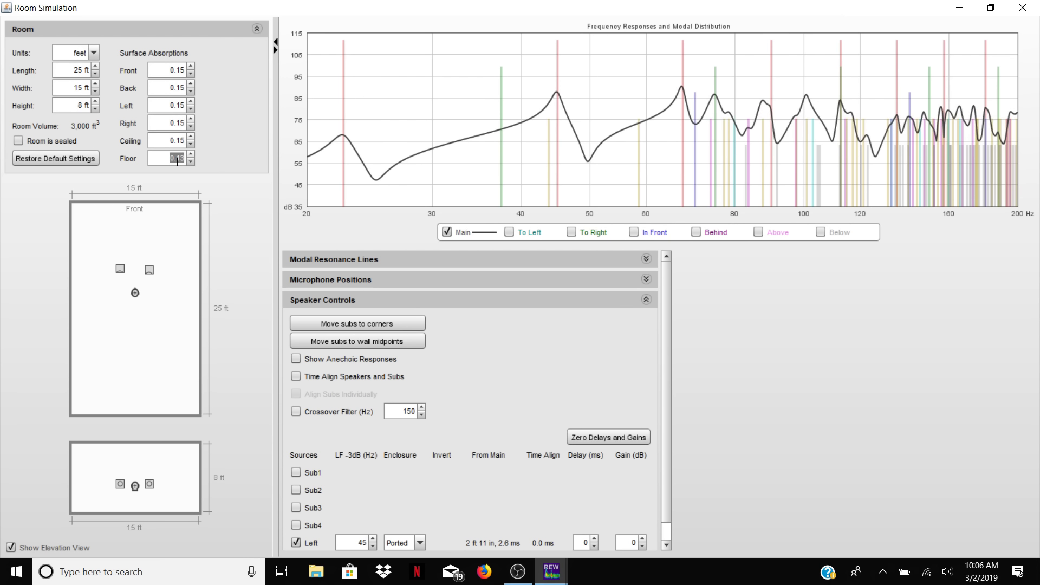
type(".15")
key("Return")
left_click(177, 140)
- Expand the Modal Resonance Lines settings of the room simulation
left_click(416, 264)
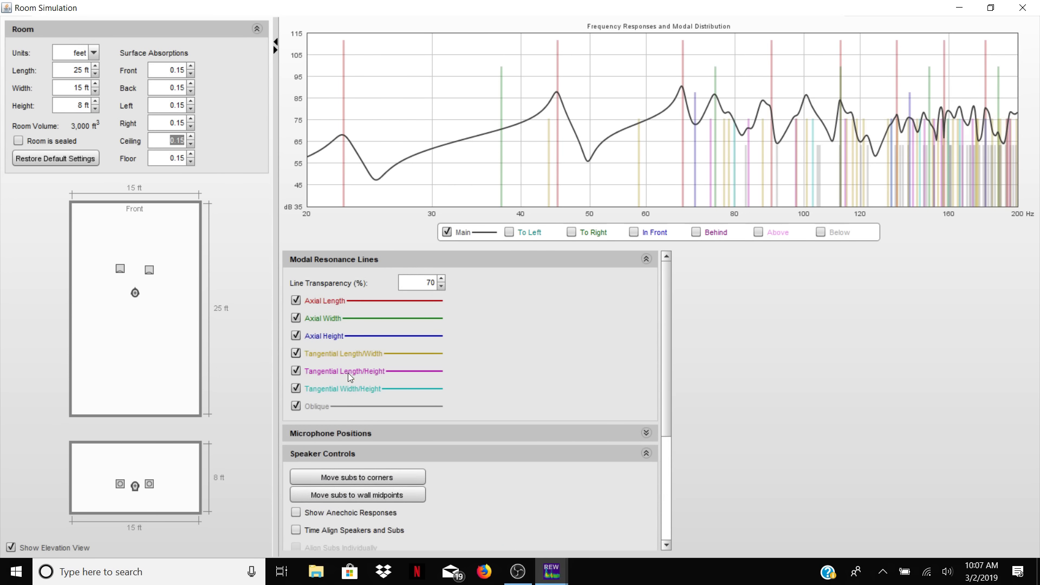
- Hide the Oblique, Tangential Width/Height and Tangential Length/Height modal resonance lines and collapse their settings
left_click(296, 407)
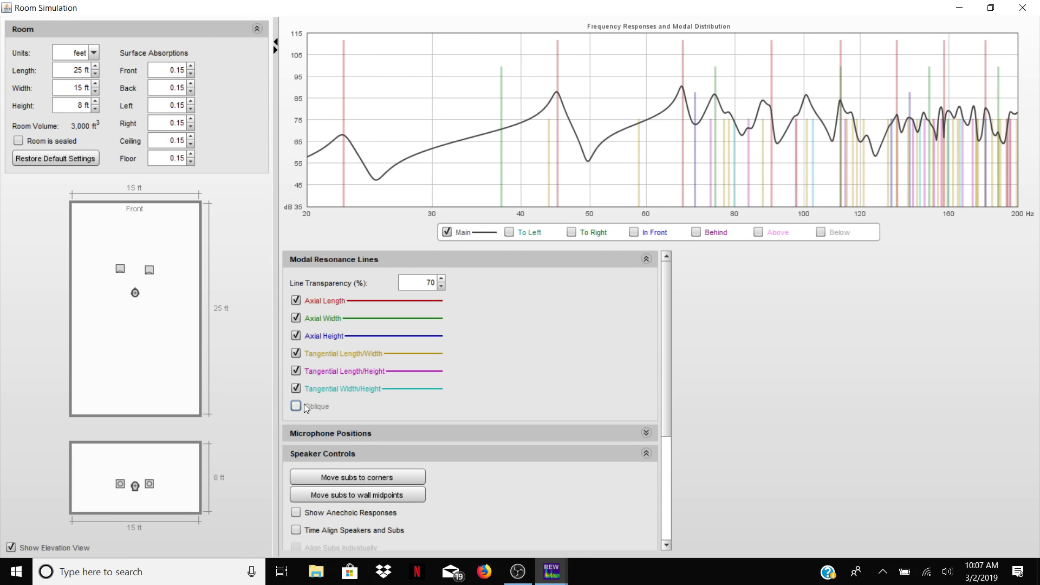
left_click(294, 386)
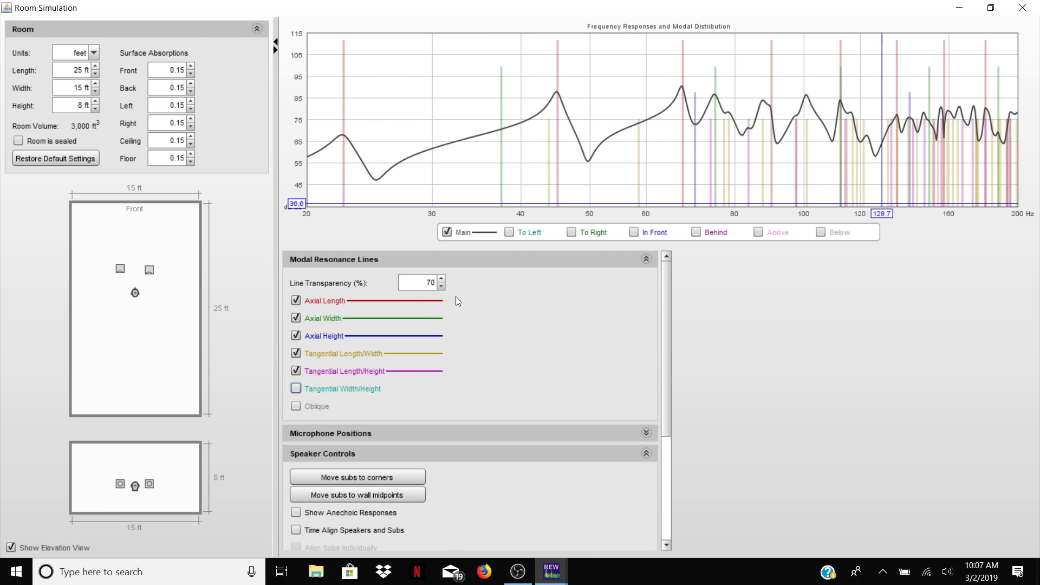
left_click(296, 371)
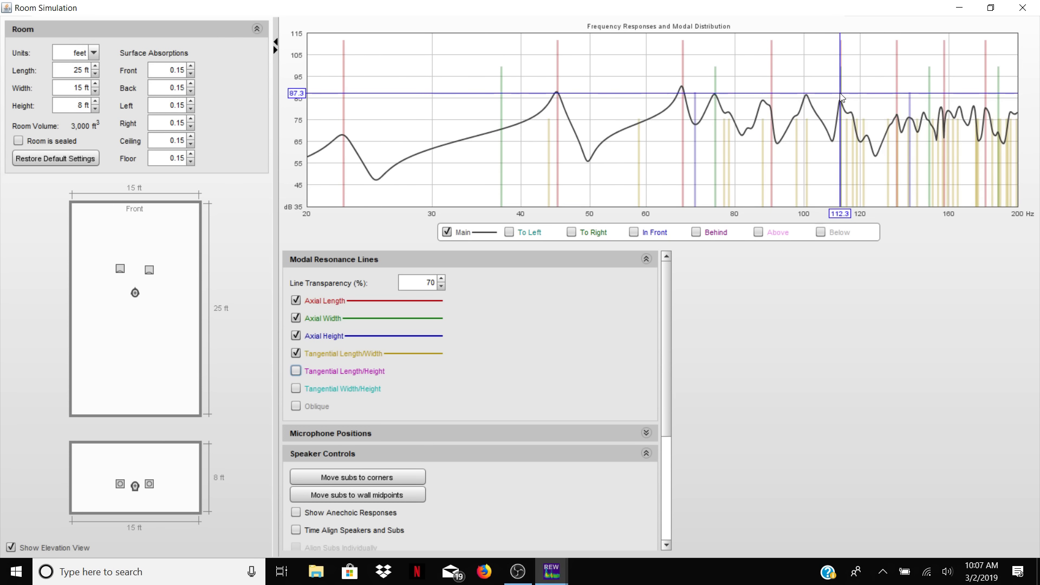
left_click(346, 263)
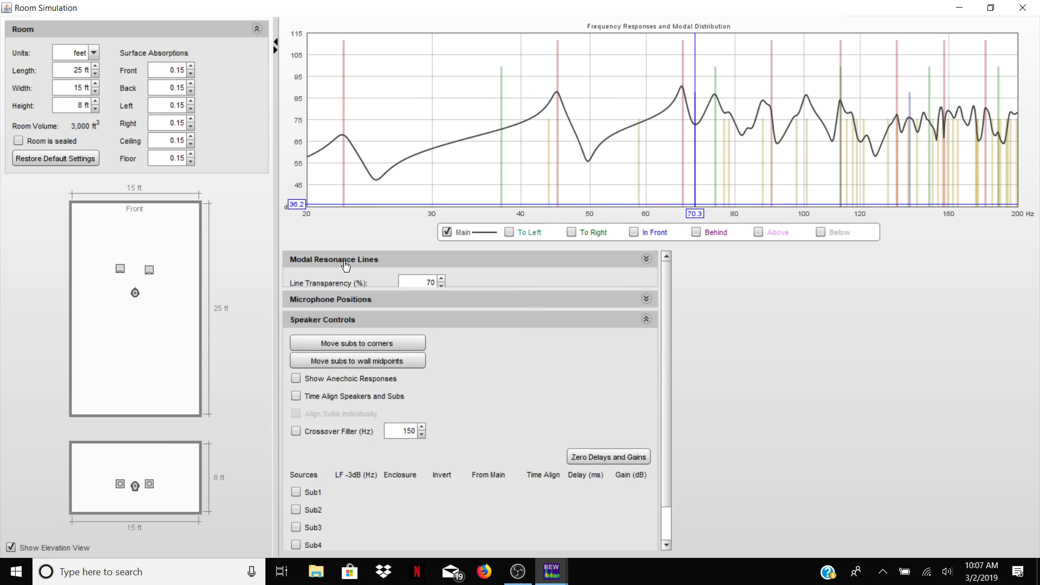
- Set the simulated microphone position behind main to 6 ft
left_click(340, 281)
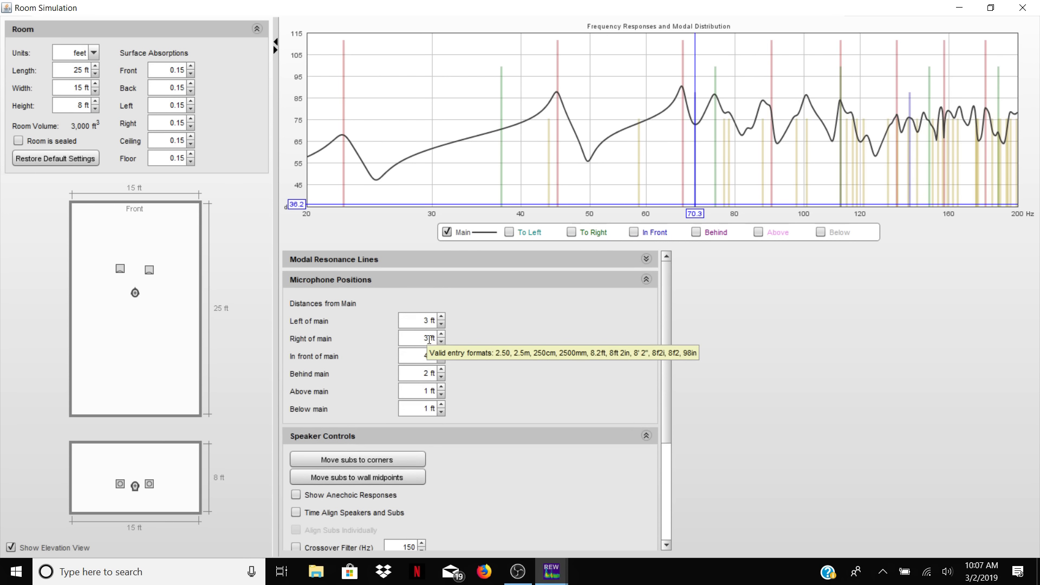
left_click(428, 373)
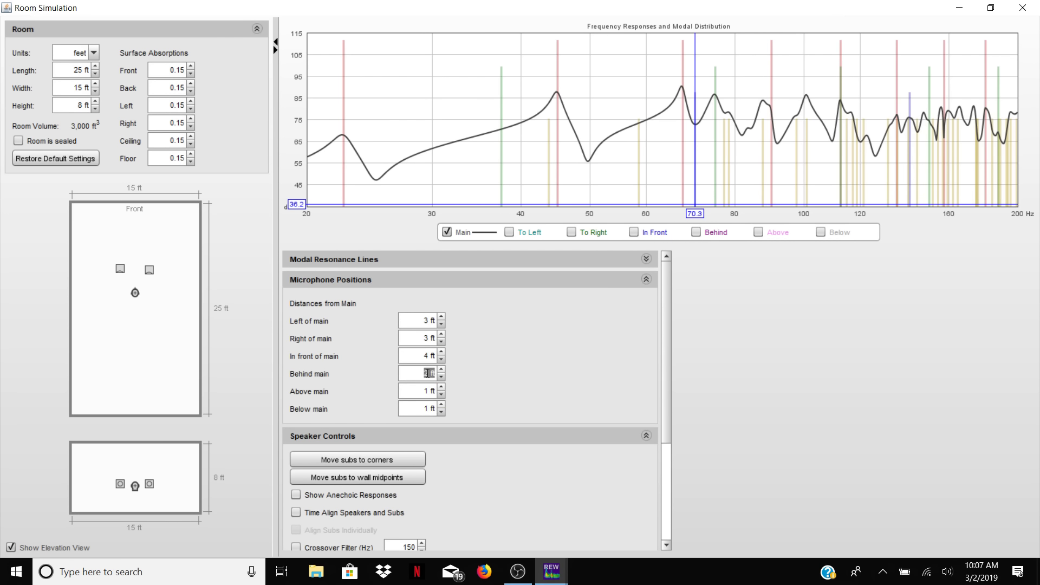
type("6")
- Set the microphone distances above and below main to 0.5 ft each and collapse the position settings
left_click(427, 391)
left_click(426, 411)
key("BackSpace")
type(".6")
key("BackSpace")
type("5")
left_click(428, 390)
type(".5")
key("Return")
left_click(301, 281)
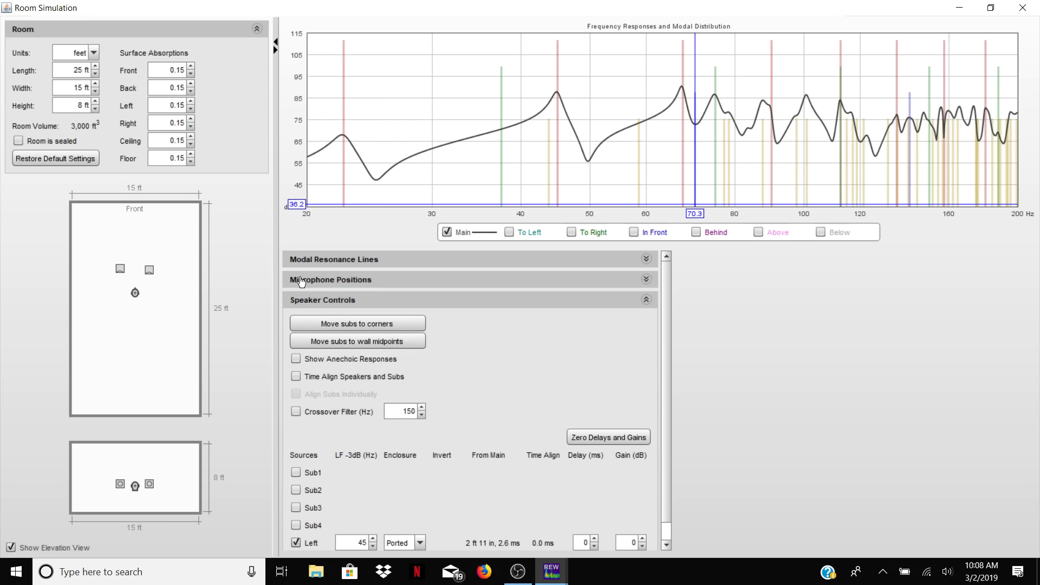
- Show the simulated responses for the To Left, To Right, In Front and Behind microphone positions
left_click(509, 232)
left_click(572, 231)
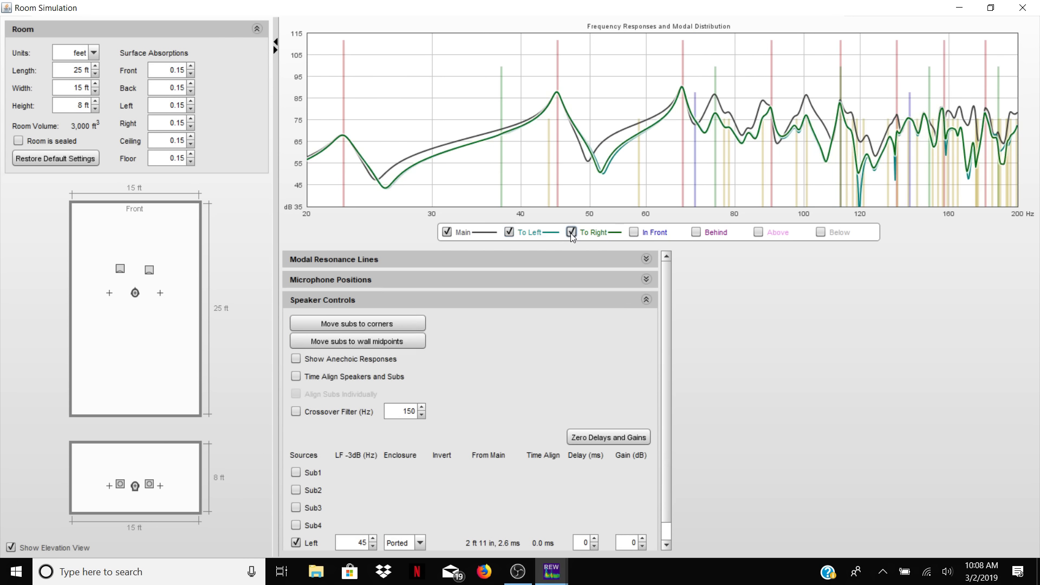
left_click(634, 233)
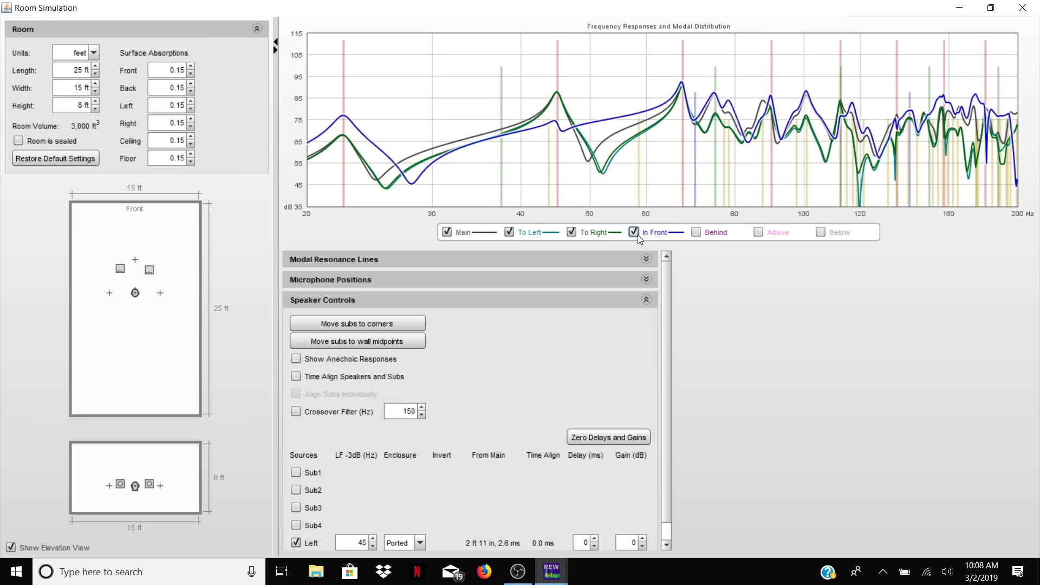
left_click(696, 233)
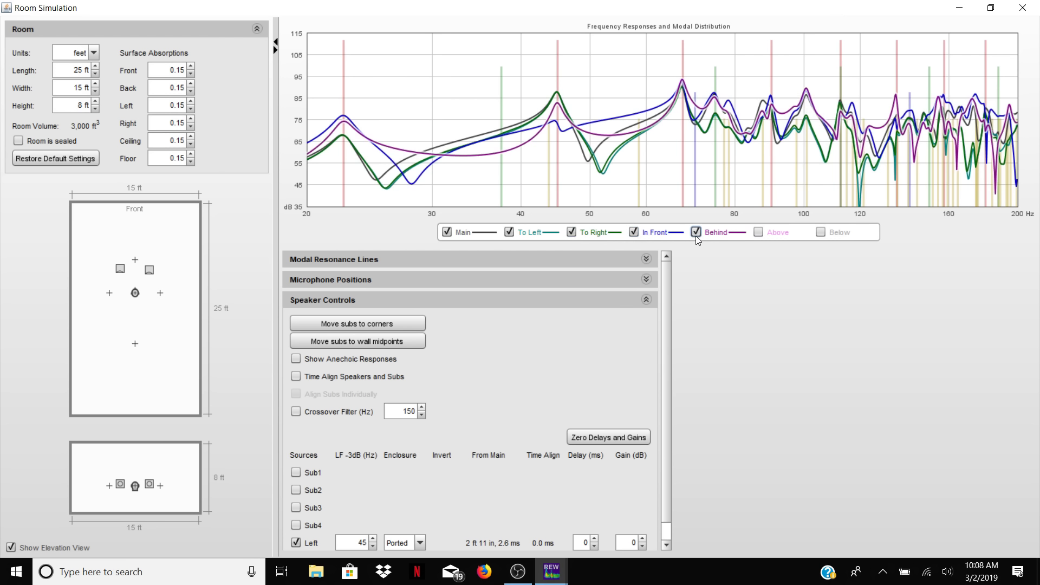
- Show the Above and Below responses briefly and hide them again
left_click(760, 233)
left_click(822, 232)
left_click(821, 232)
left_click(759, 233)
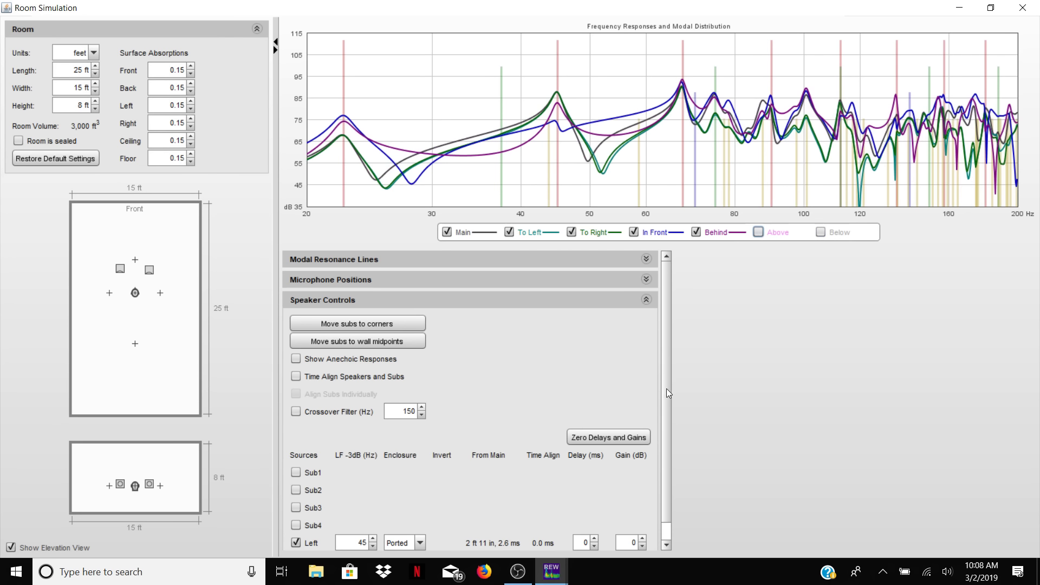
- Move the left and right speakers to about 3 ft 9 in from the side walls and the front wall
scroll(667, 389, "down", 2)
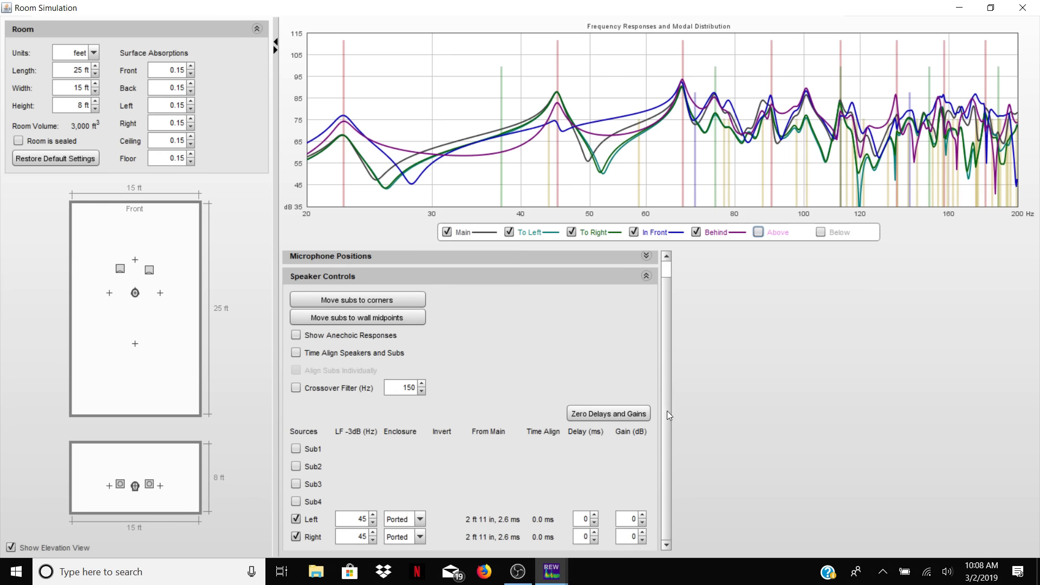
left_click(135, 297)
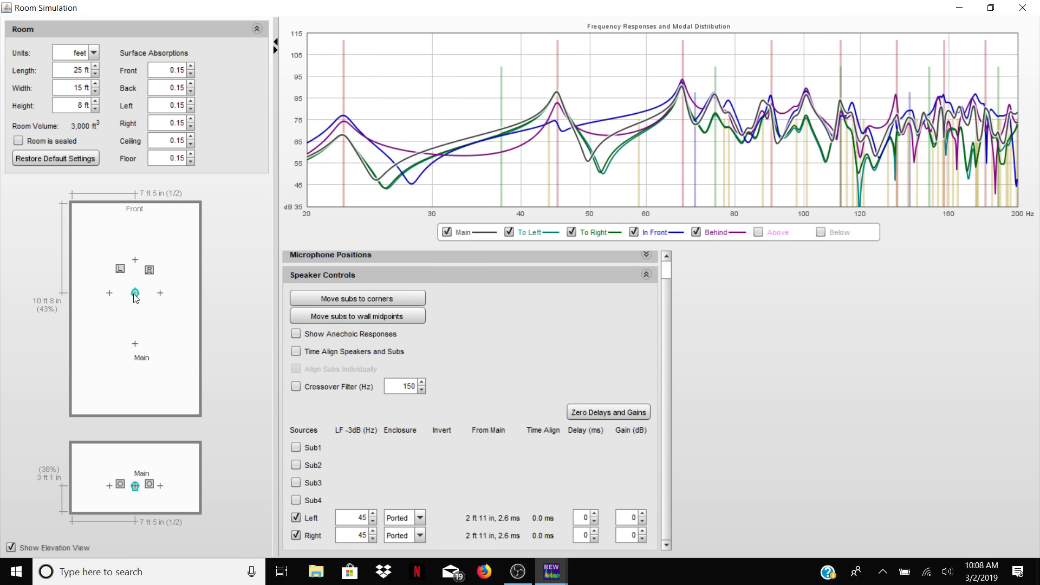
left_click_drag(120, 269, 103, 230)
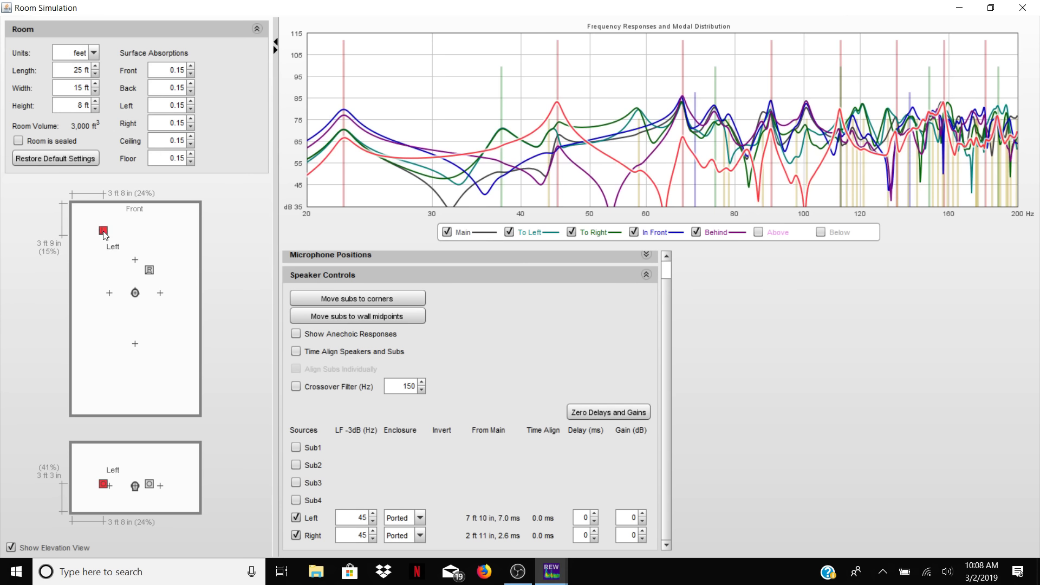
left_click_drag(149, 270, 166, 232)
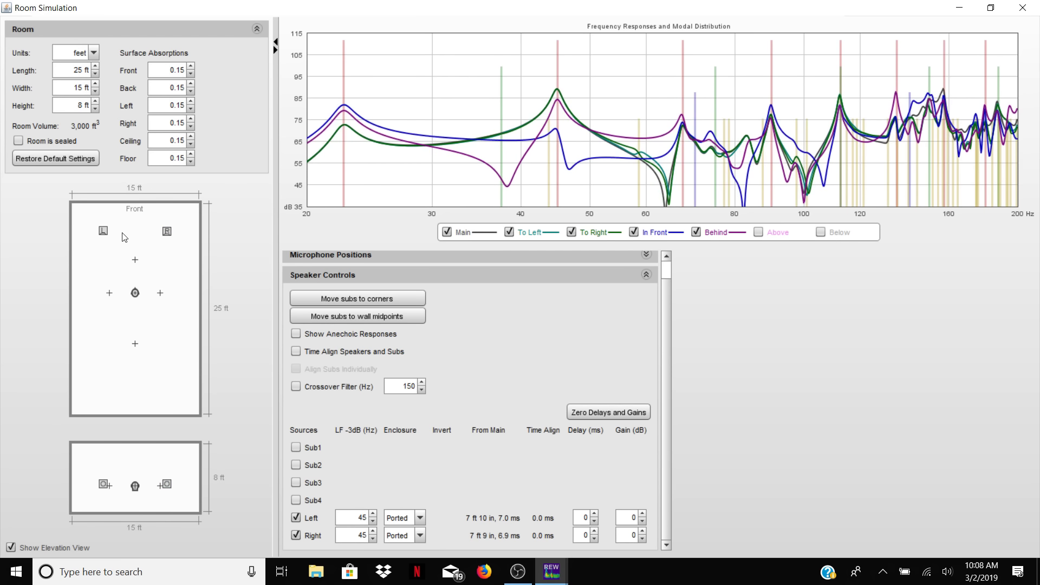
left_click(103, 232)
left_click(167, 232)
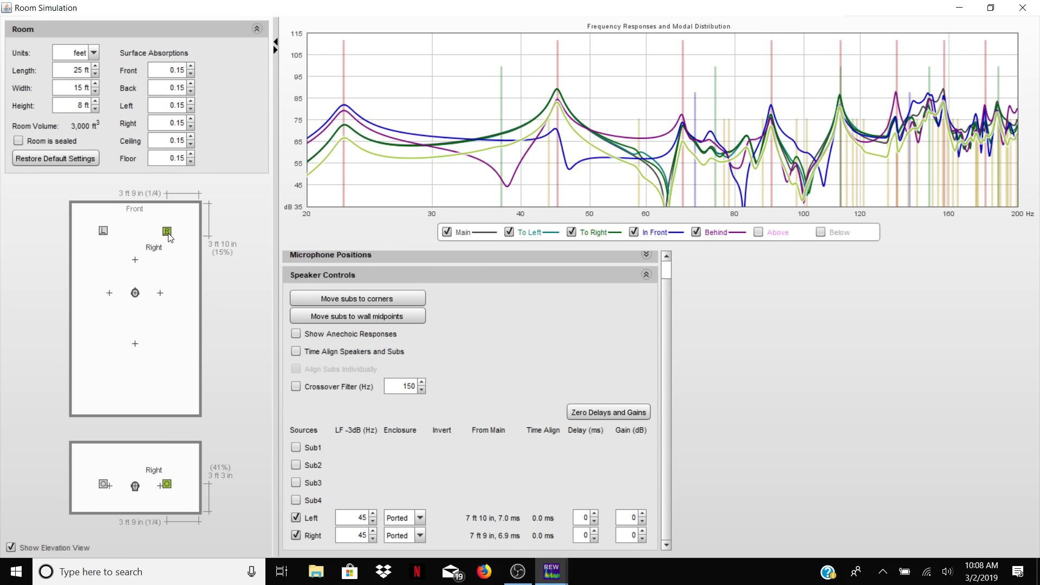
left_click_drag(168, 232, 168, 232)
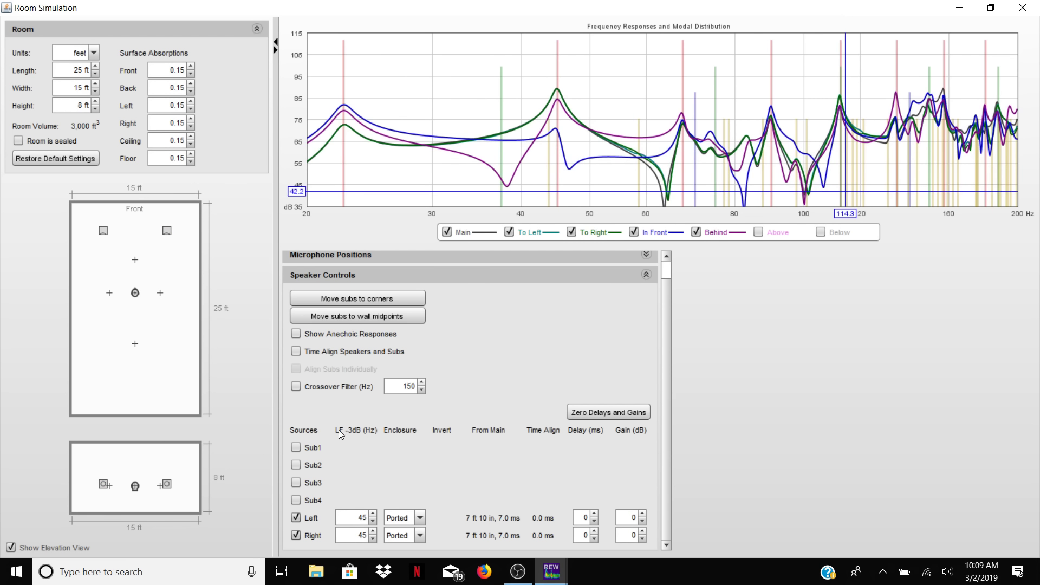
- Enable Sub1 and place it in the room's front left corner
left_click(296, 448)
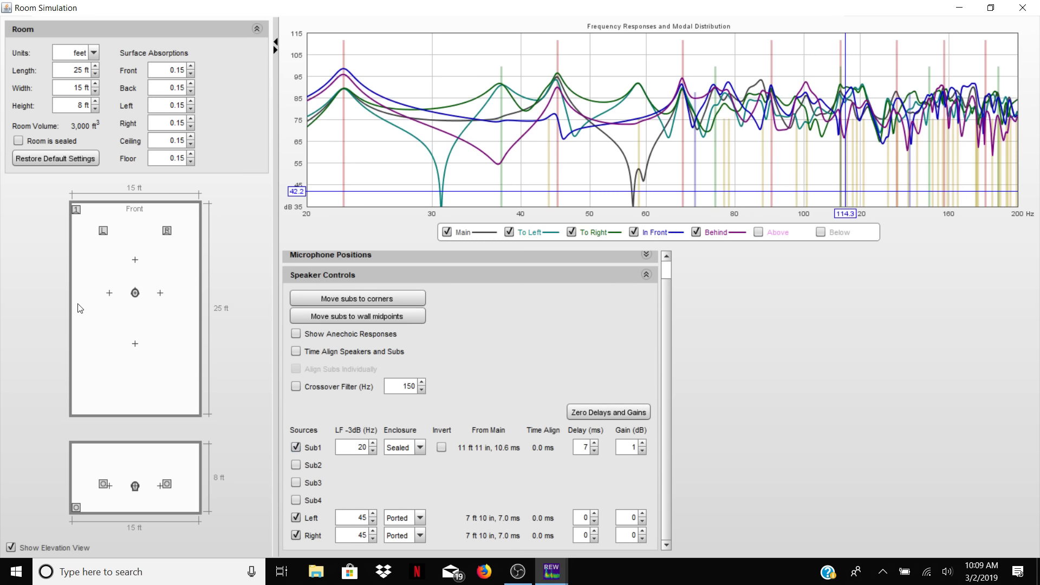
left_click_drag(76, 209, 73, 200)
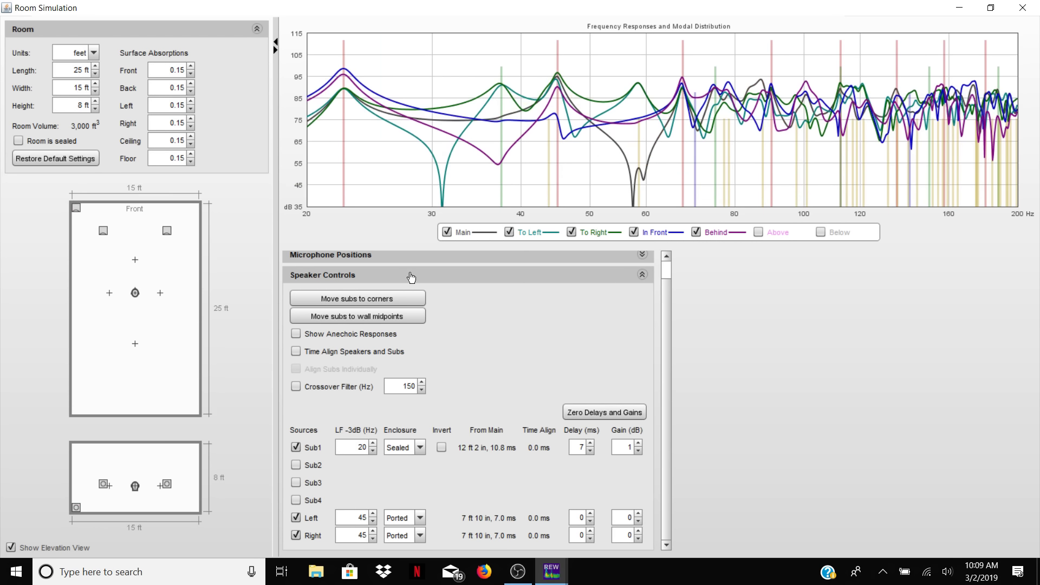
- Set the enclosures of the left and right speakers to Sealed
left_click(408, 517)
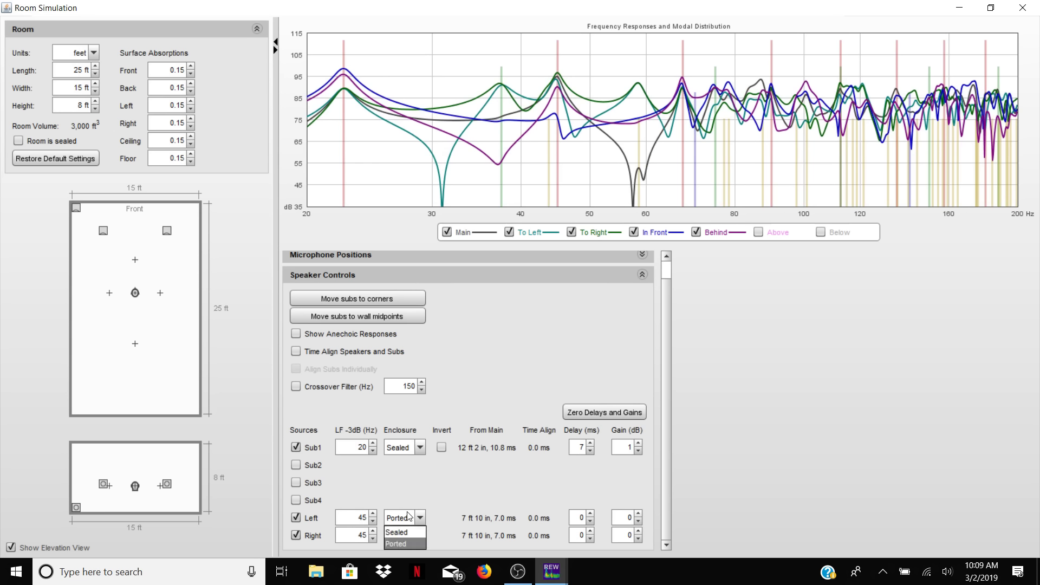
left_click(401, 544)
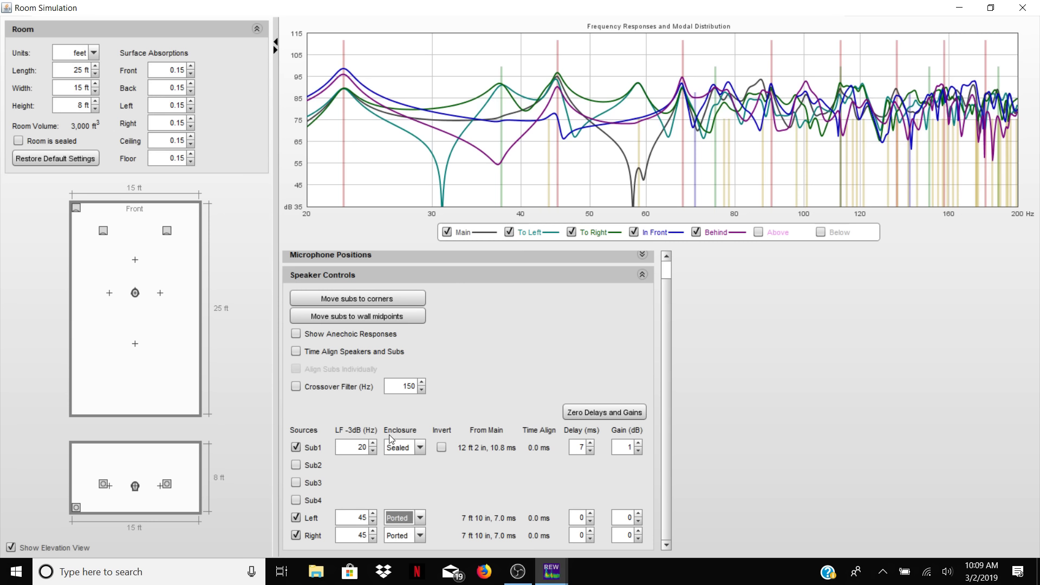
left_click(395, 519)
left_click(398, 533)
left_click(401, 538)
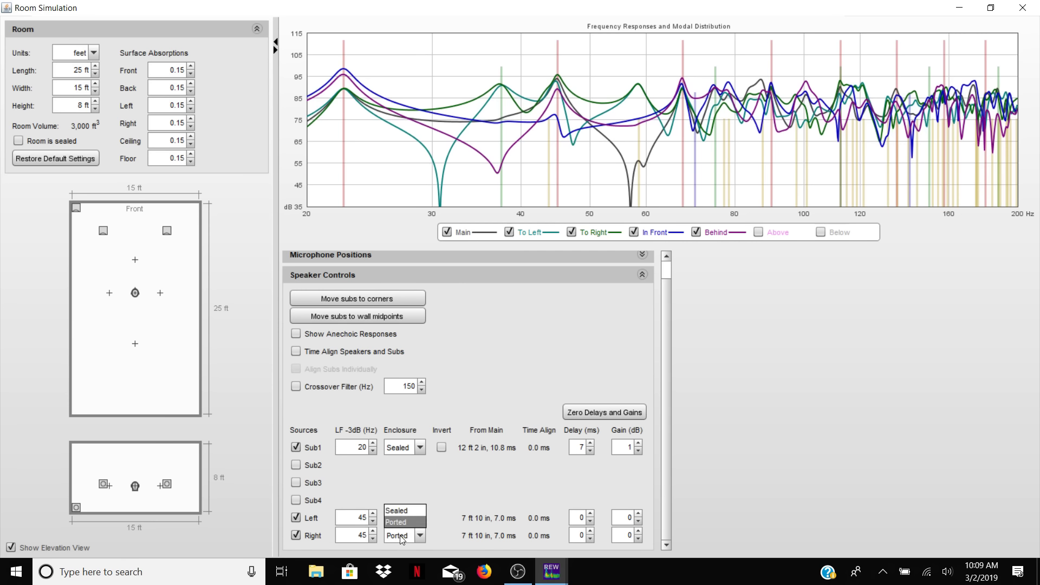
left_click(395, 509)
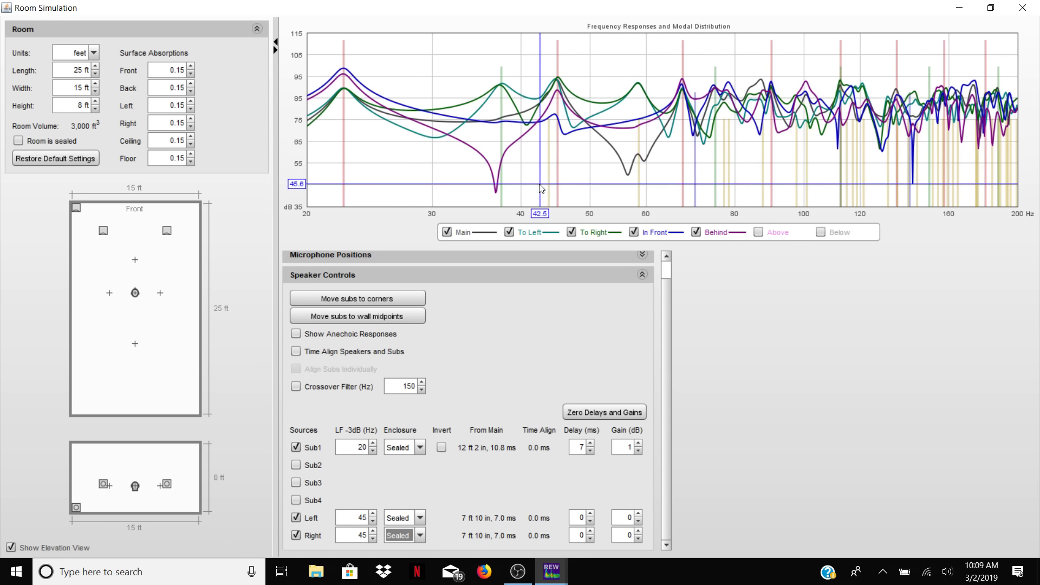
- Enable time alignment of speakers and subs, with the subs aligned individually
left_click(416, 518)
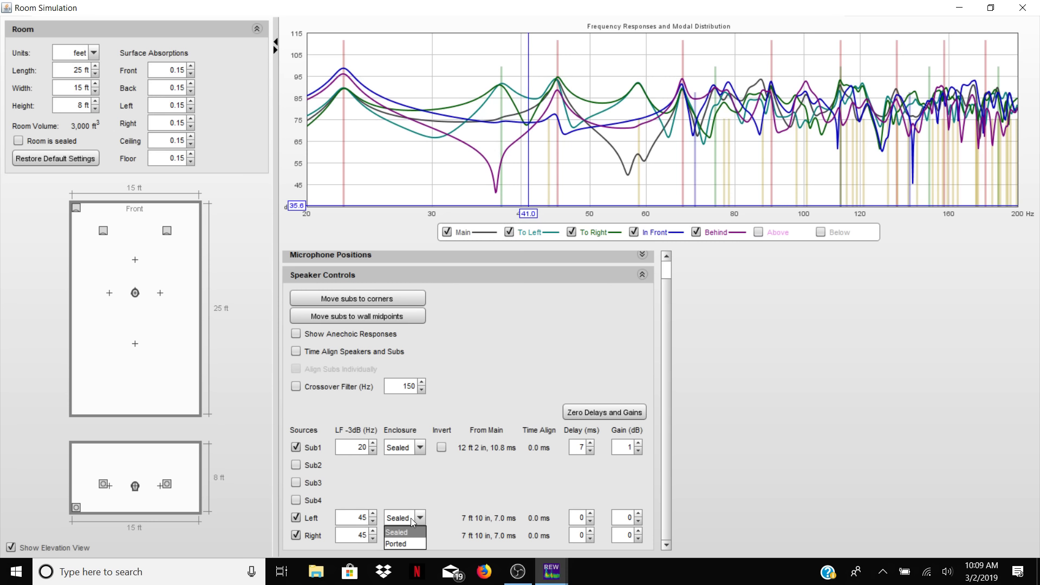
left_click(360, 429)
left_click(296, 352)
left_click(296, 369)
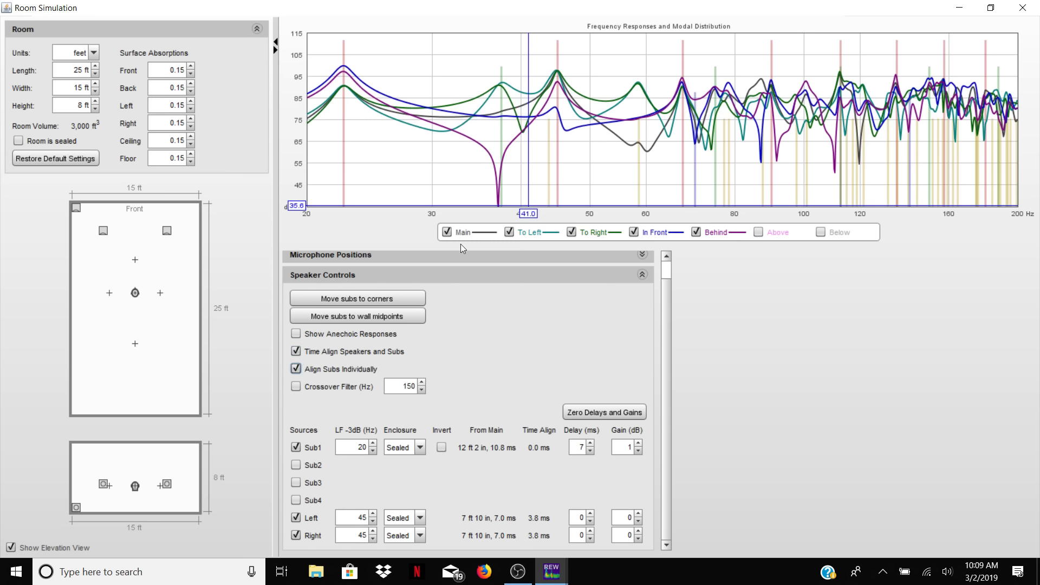
- Set the enclosures of the left and right speakers back to Ported
left_click(403, 518)
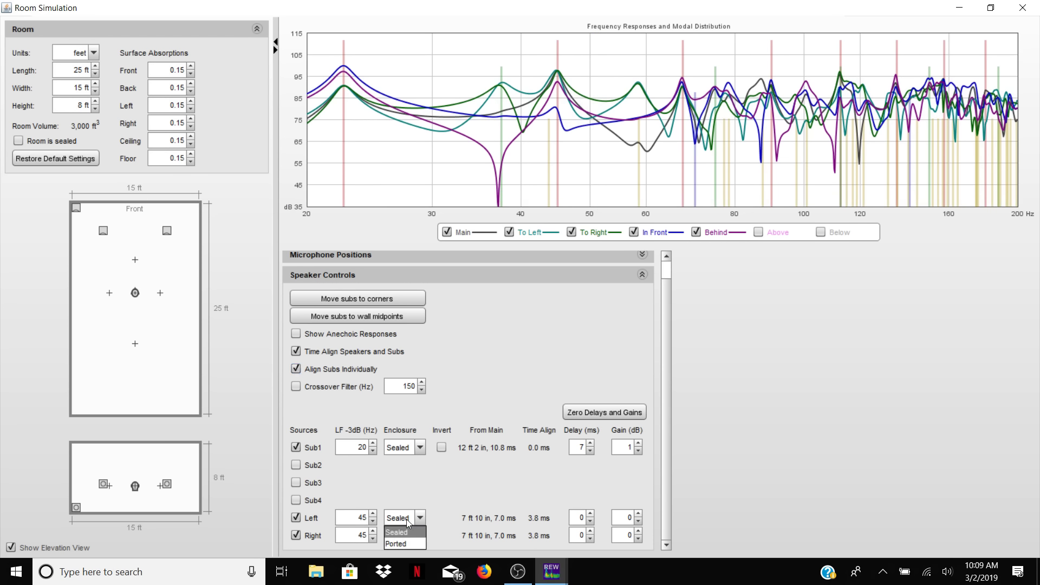
left_click(403, 544)
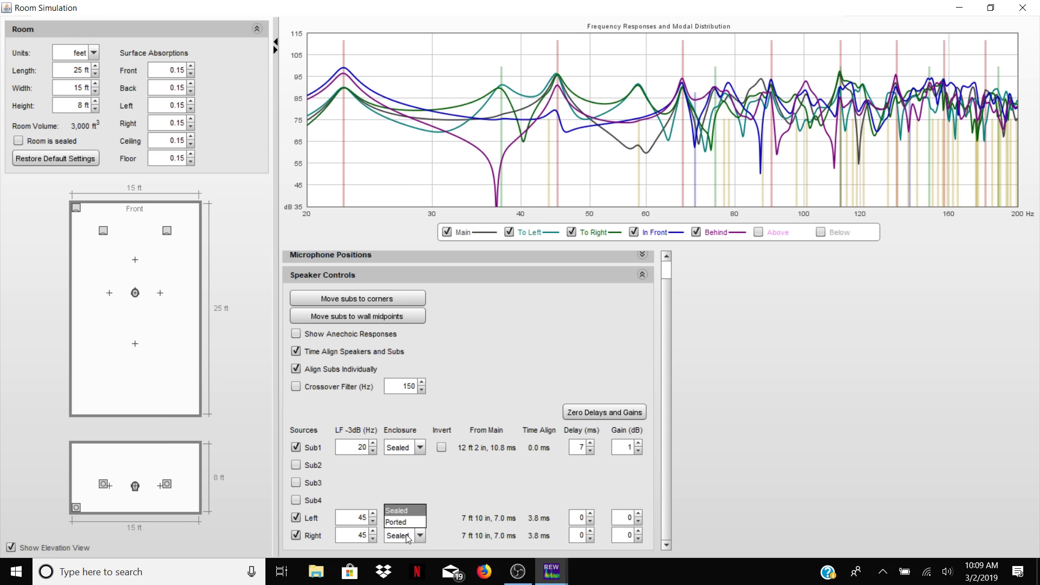
left_click(406, 534)
left_click(399, 522)
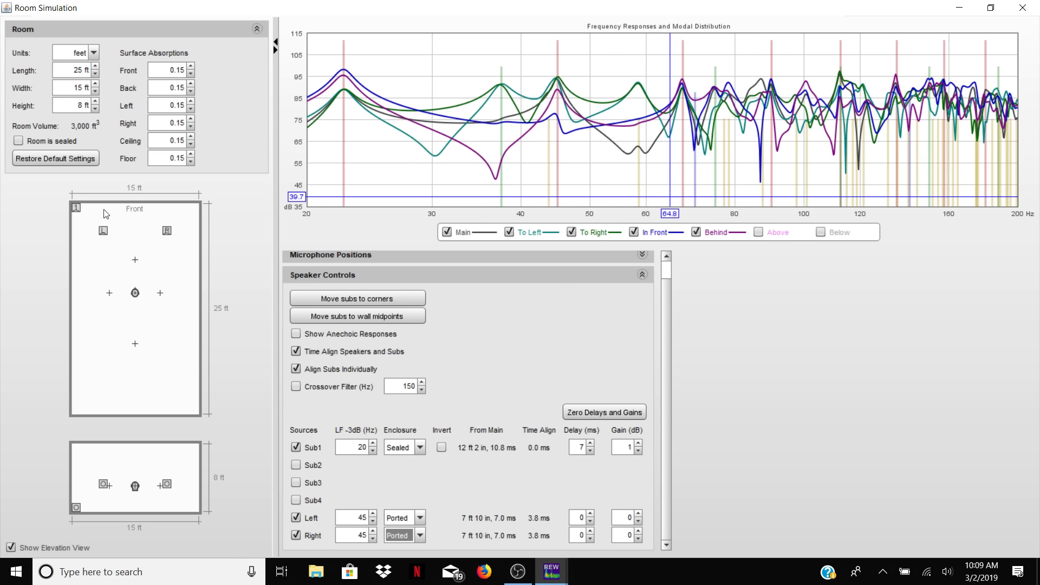
- Try Sub1 in the room's front right corner and switch the sealed-room option on and off again
mouse_move(73, 209)
left_click_drag(73, 209, 196, 201)
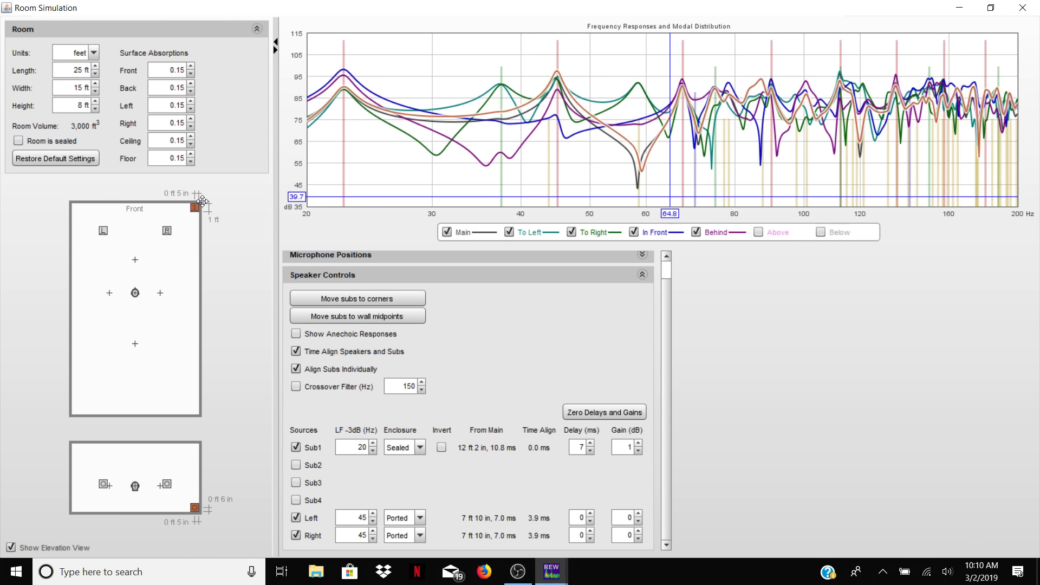
left_click_drag(203, 202, 204, 204)
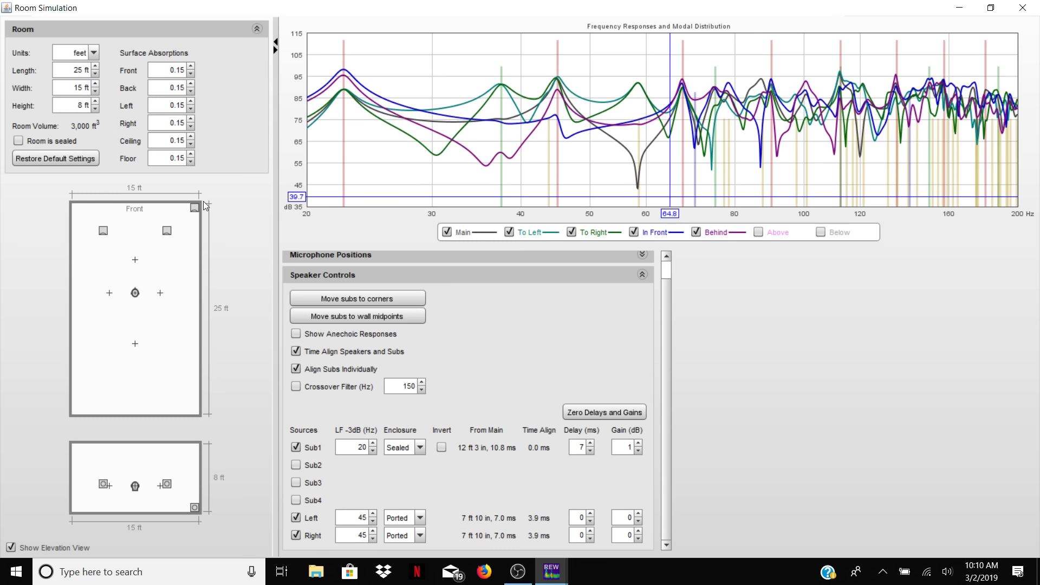
left_click(18, 141)
left_click(18, 142)
- Enable Sub2, placing Sub1 in the room's front left corner and Sub2 in the front right corner
left_click(297, 466)
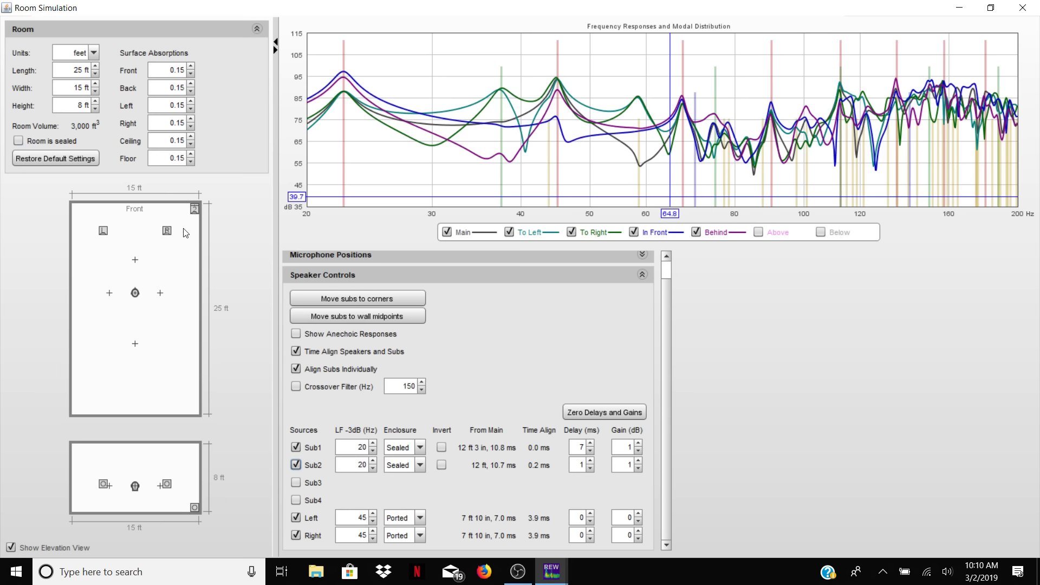
left_click_drag(194, 209, 76, 208)
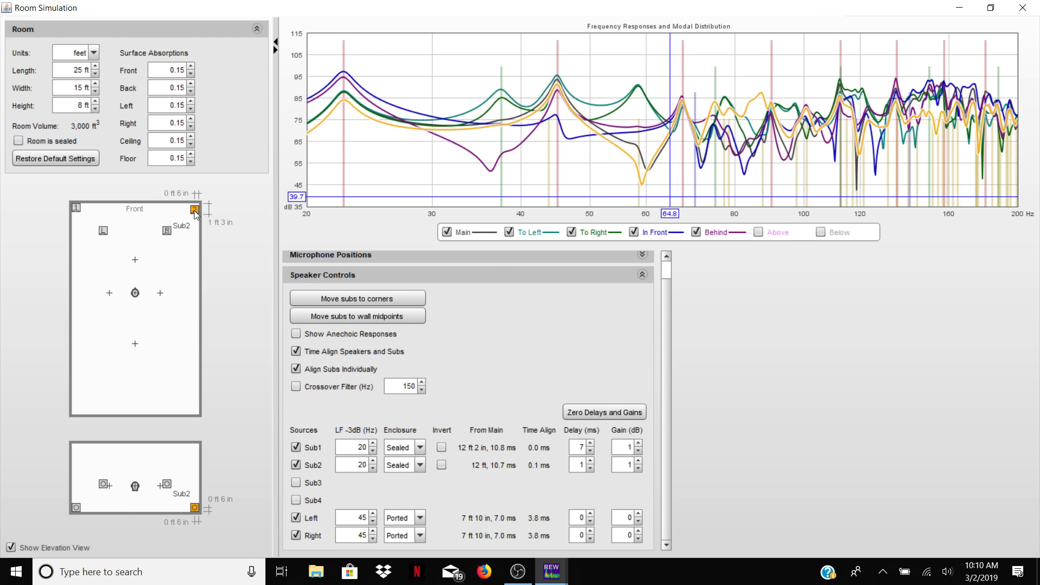
left_click_drag(196, 214, 194, 211)
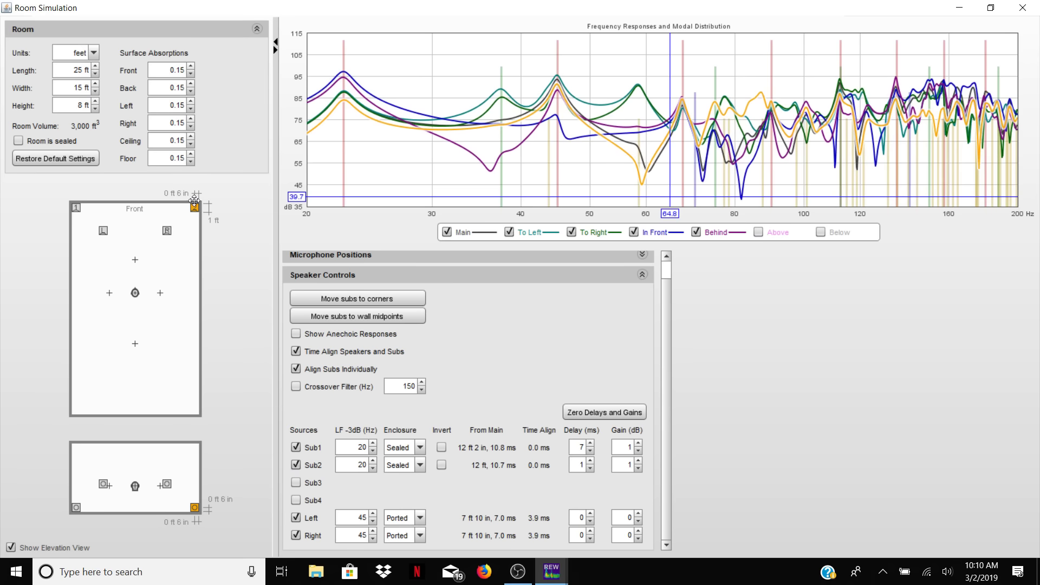
- Switch Sub2 off and on to compare the responses and invert its polarity
left_click(295, 464)
left_click(296, 464)
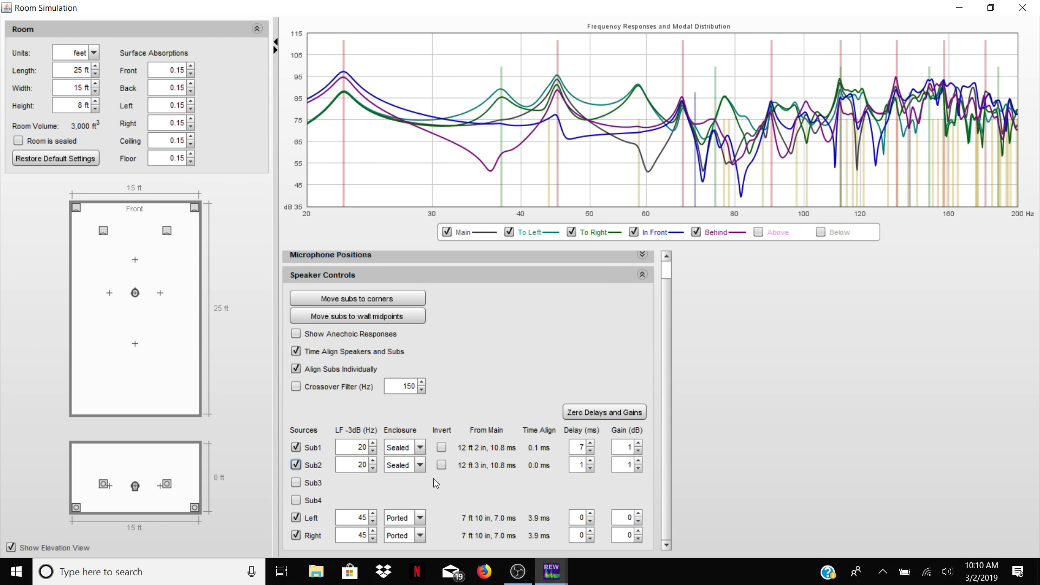
left_click(441, 465)
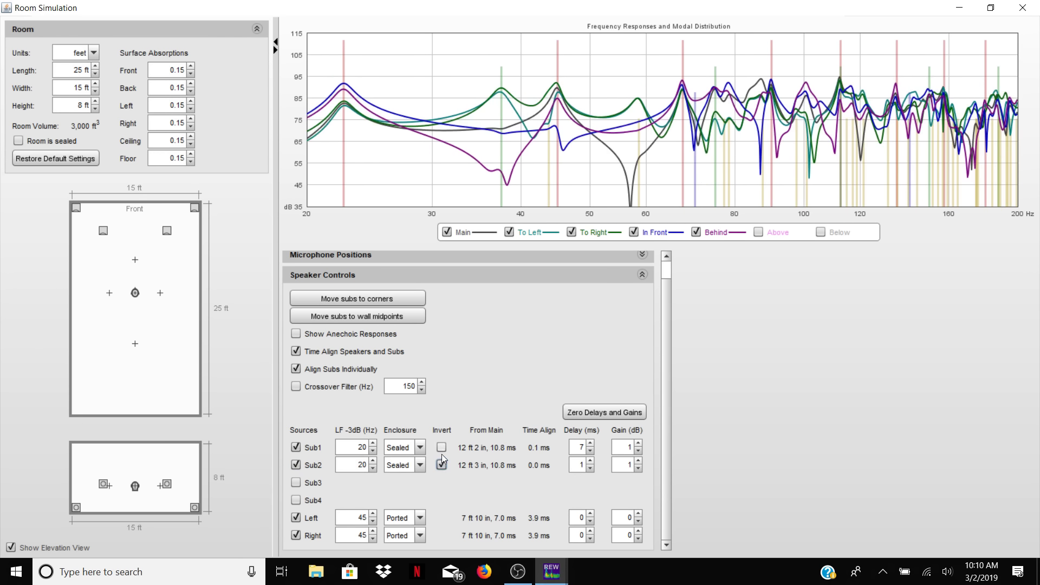
- Try inverting Sub1, leave both Sub1 and Sub2 non-inverted, and zero all delays and gains
left_click(441, 447)
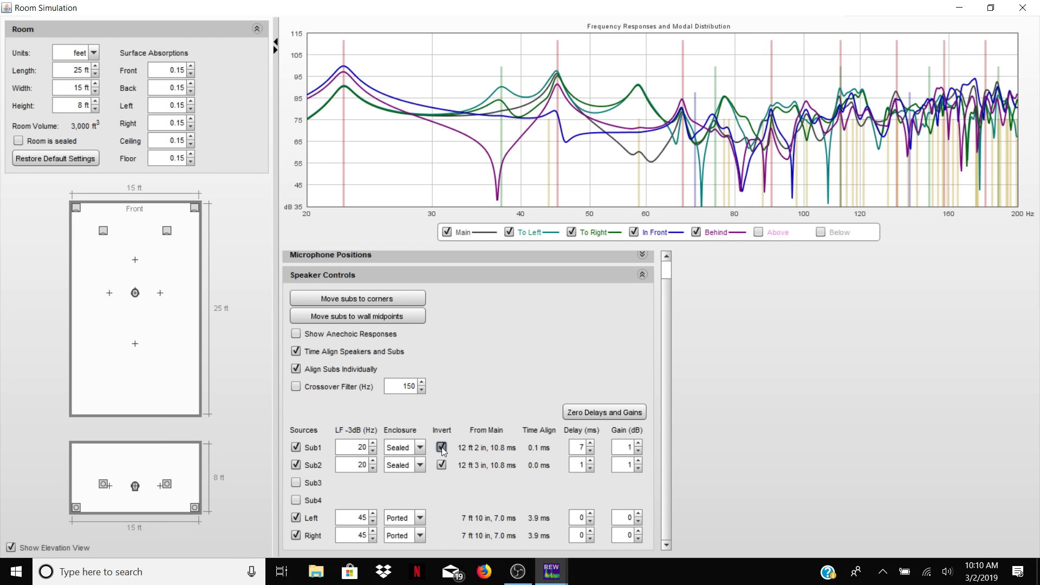
left_click(441, 447)
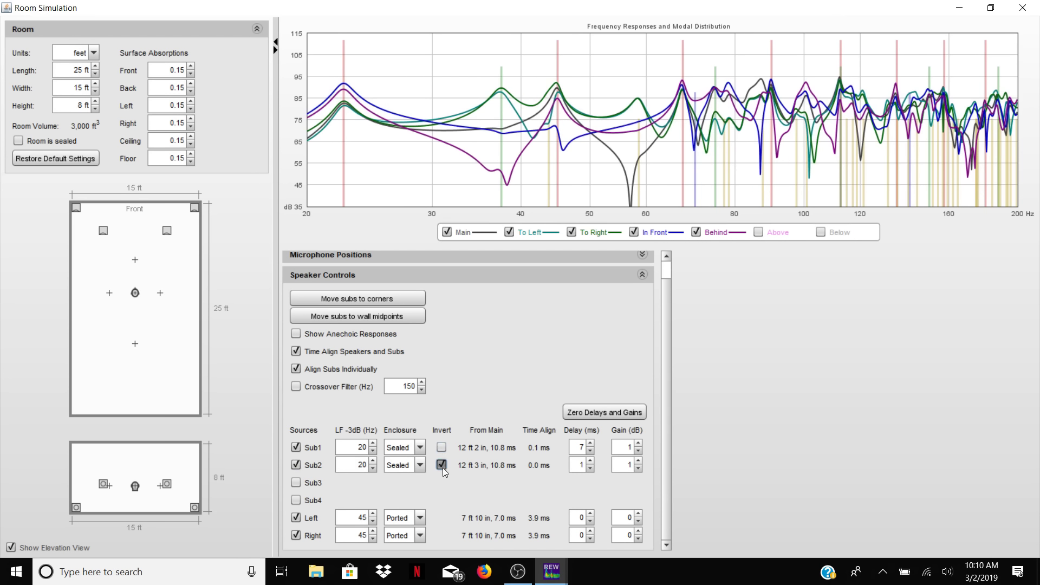
left_click(441, 465)
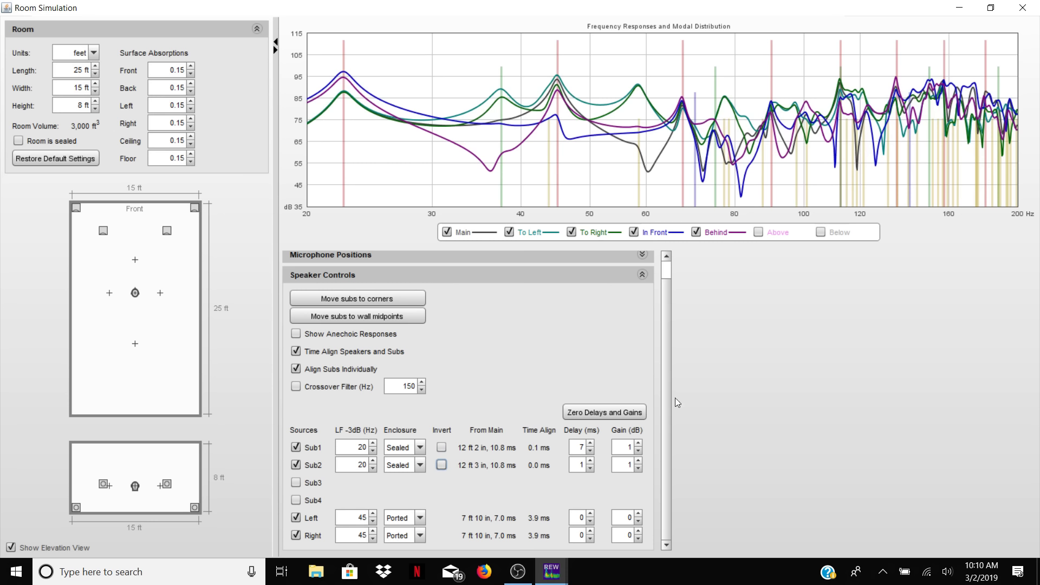
left_click(626, 414)
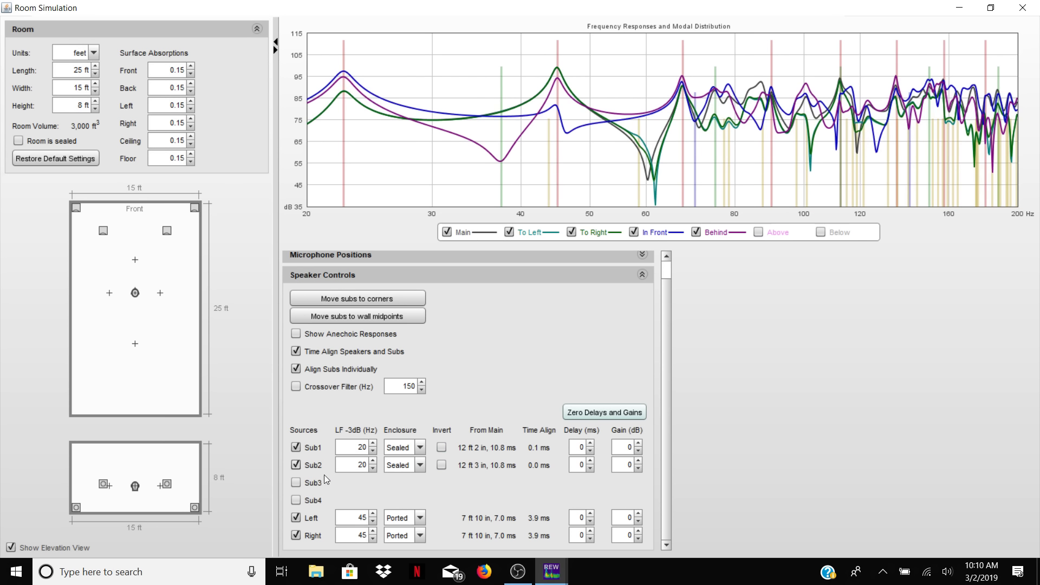
- Switch Sub3 on and off and Sub2 off and on to compare the responses
left_click(296, 483)
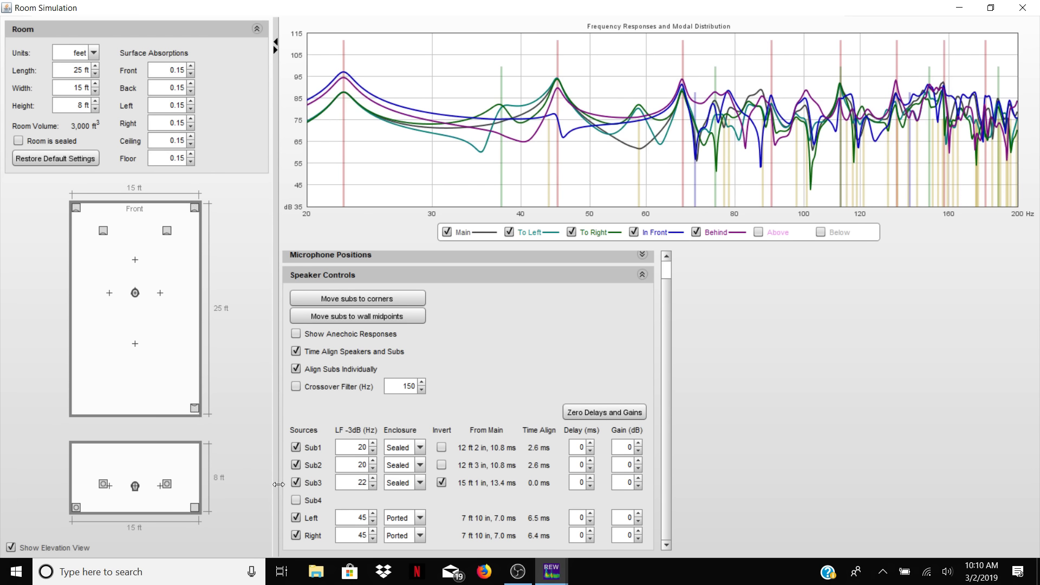
left_click(296, 483)
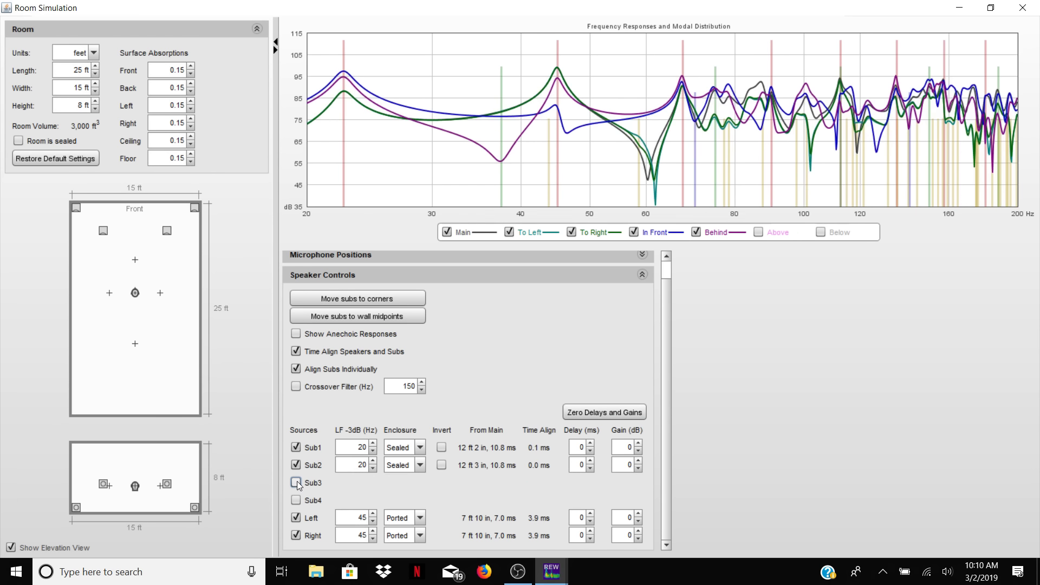
left_click(296, 465)
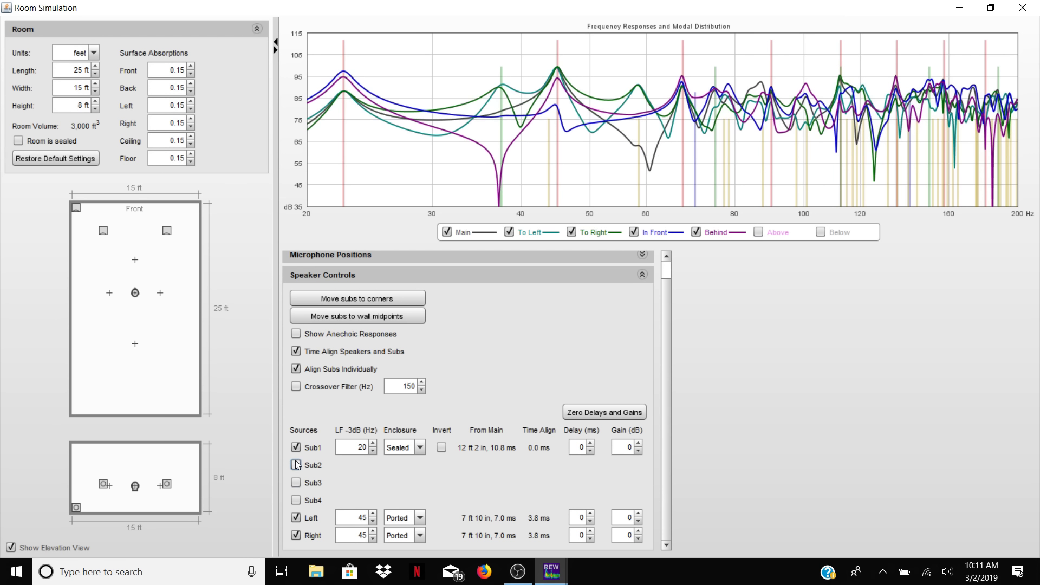
left_click(296, 464)
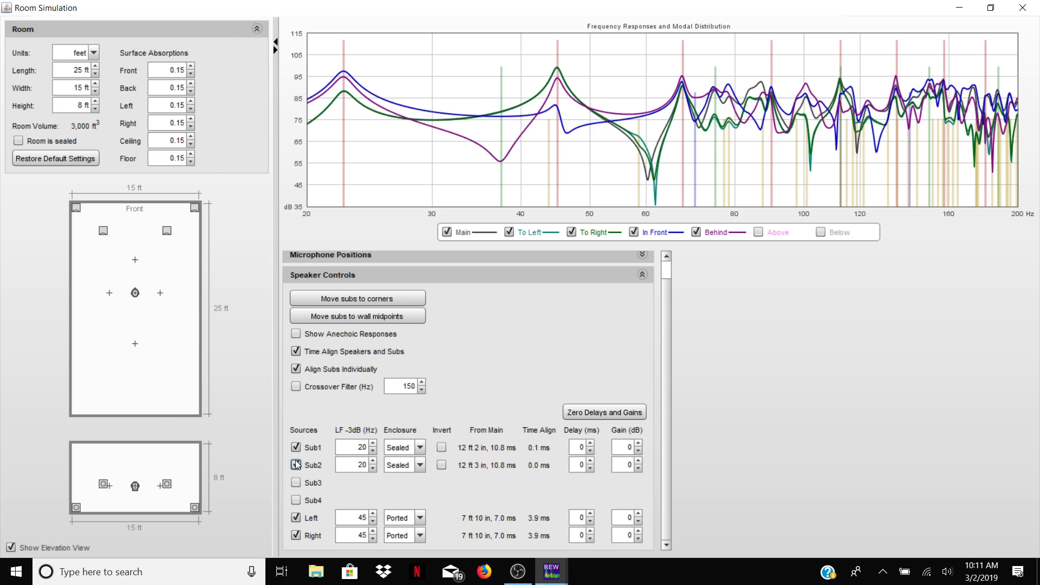
- Enable Sub3 and Sub4, placing Sub4 in the room's rear left corner and Sub3 in the rear right corner
left_click(296, 482)
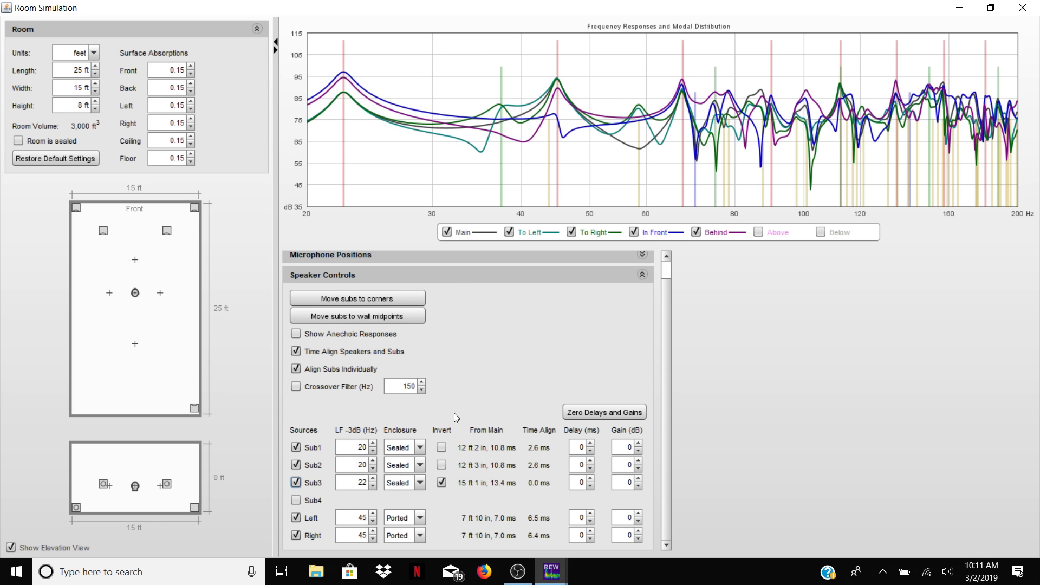
left_click(633, 414)
left_click(296, 500)
mouse_move(72, 408)
left_click_drag(72, 407, 72, 422)
mouse_move(196, 411)
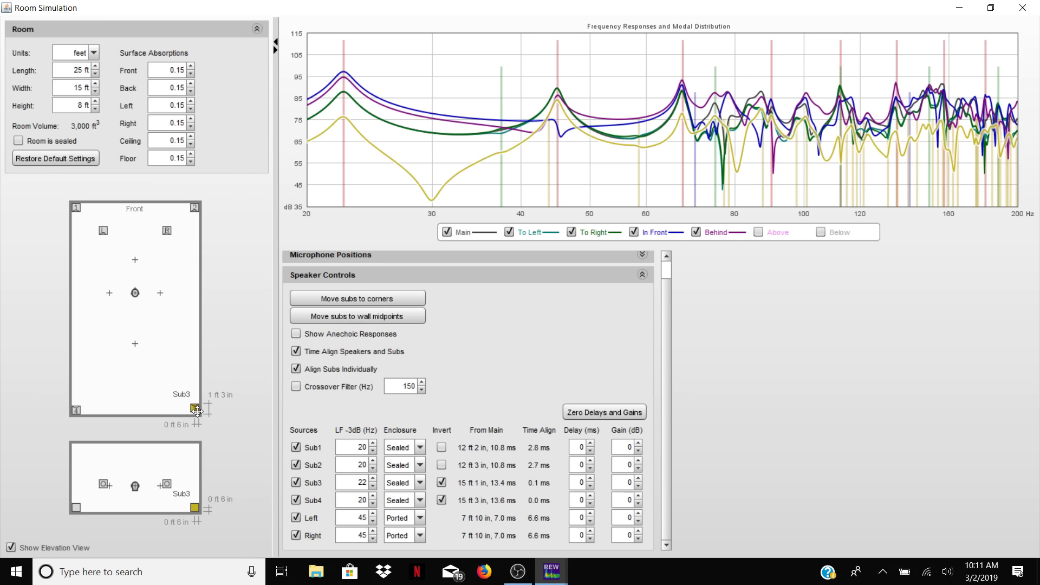
left_click_drag(196, 411, 196, 414)
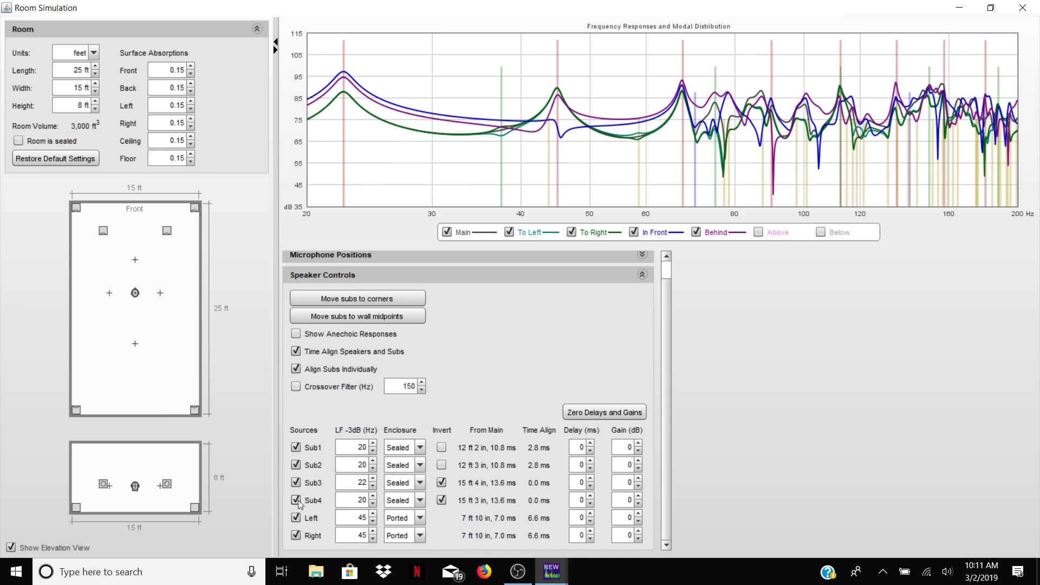
- Switch Sub2 and Sub3 off and back on to compare the four-sub corner responses
left_click(296, 464)
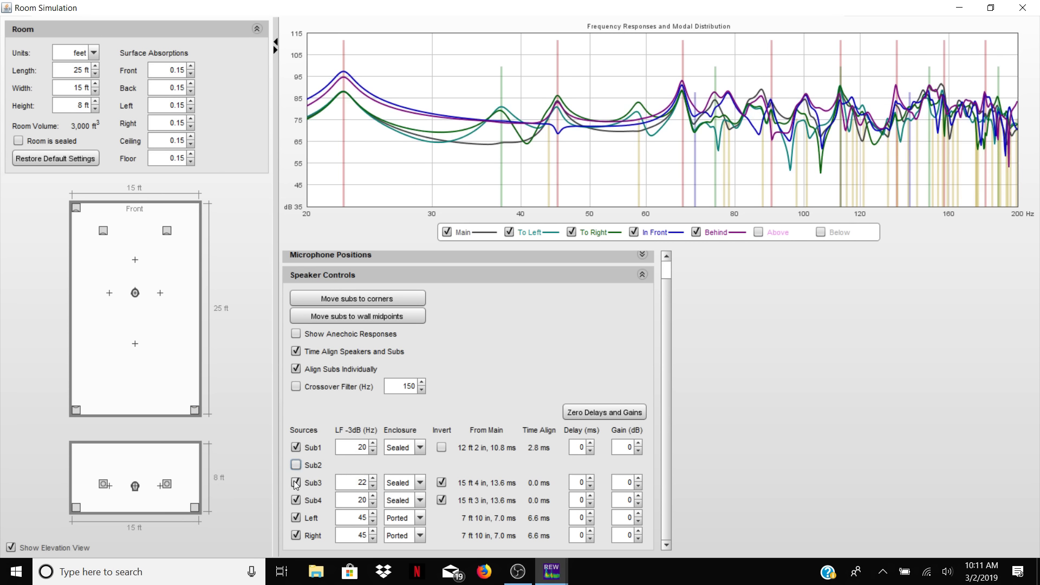
left_click(296, 482)
left_click(296, 482)
left_click(296, 465)
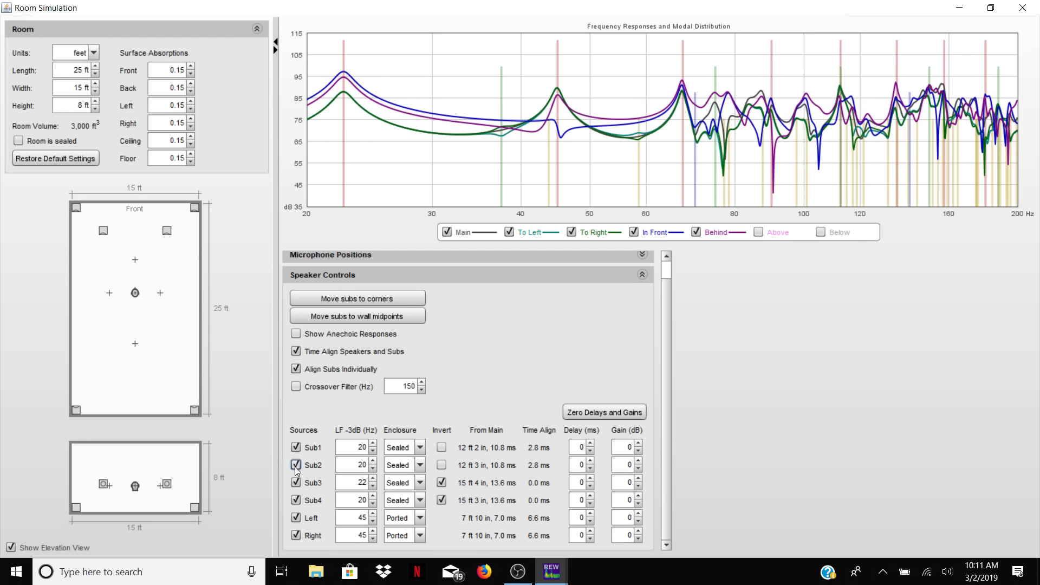
- Try Sub3 and Sub4 without polarity inversion, restoring the inversion on both
left_click(441, 482)
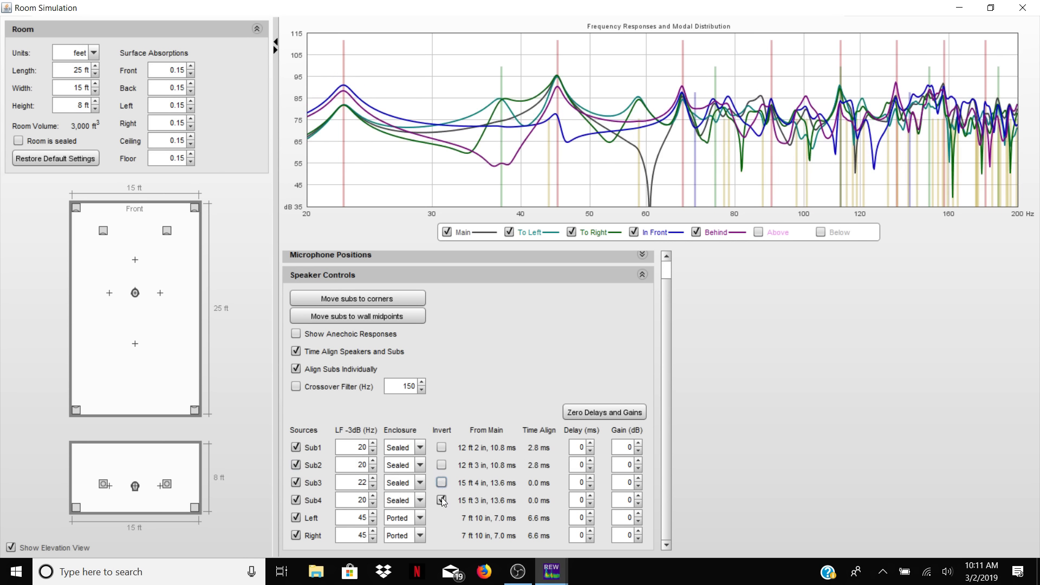
left_click(442, 499)
left_click(441, 500)
left_click(441, 481)
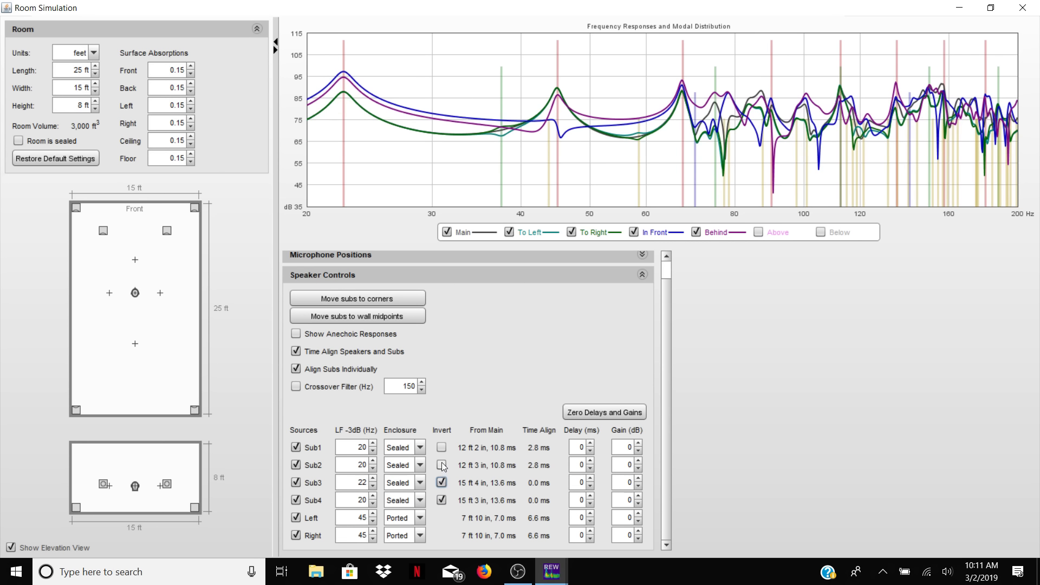
- Try other polarity combinations across the four corner subs, returning to only Sub3 and Sub4 inverted
left_click(442, 464)
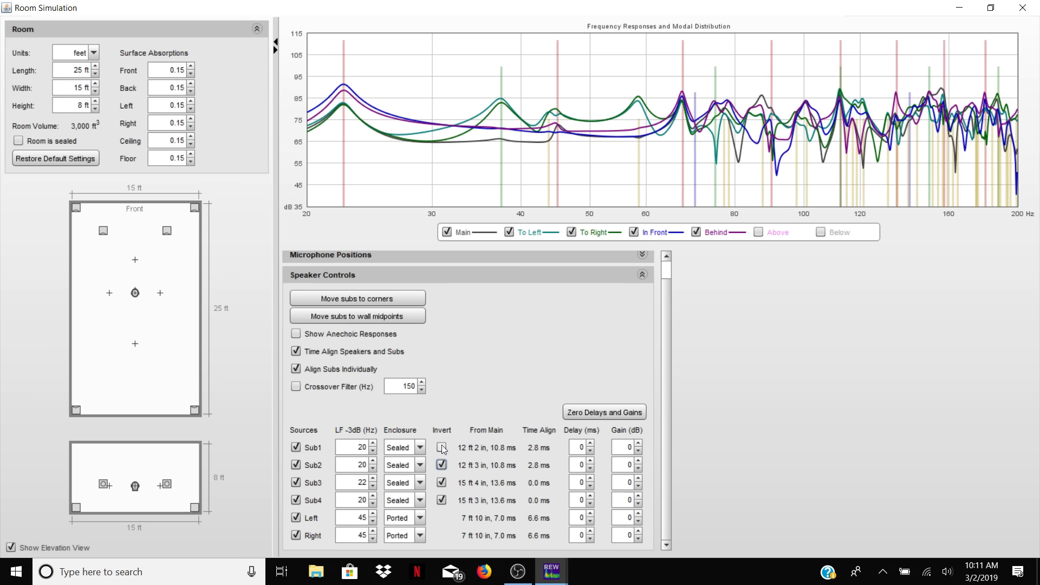
left_click(442, 448)
left_click(441, 448)
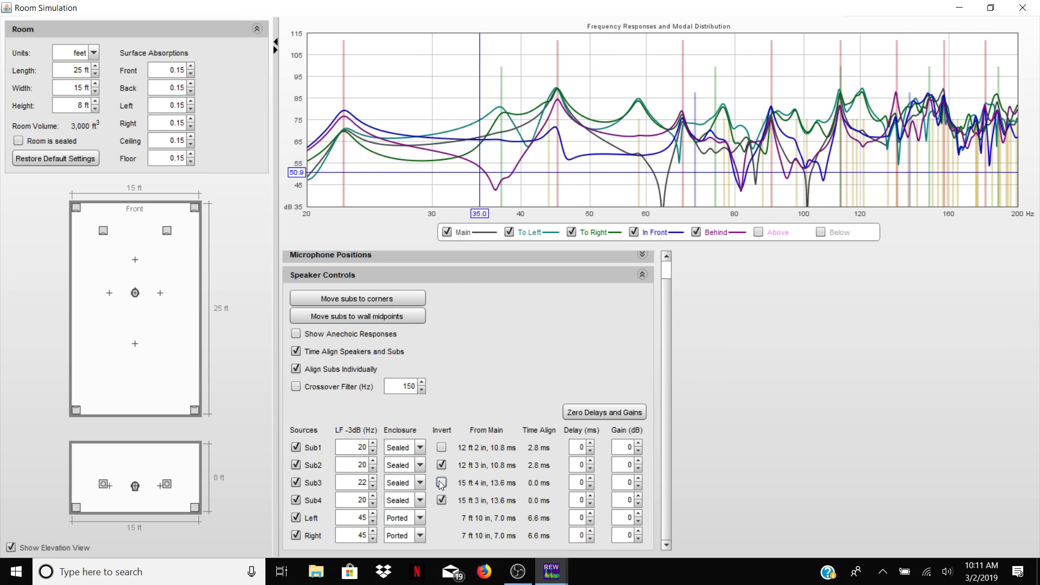
left_click(442, 499)
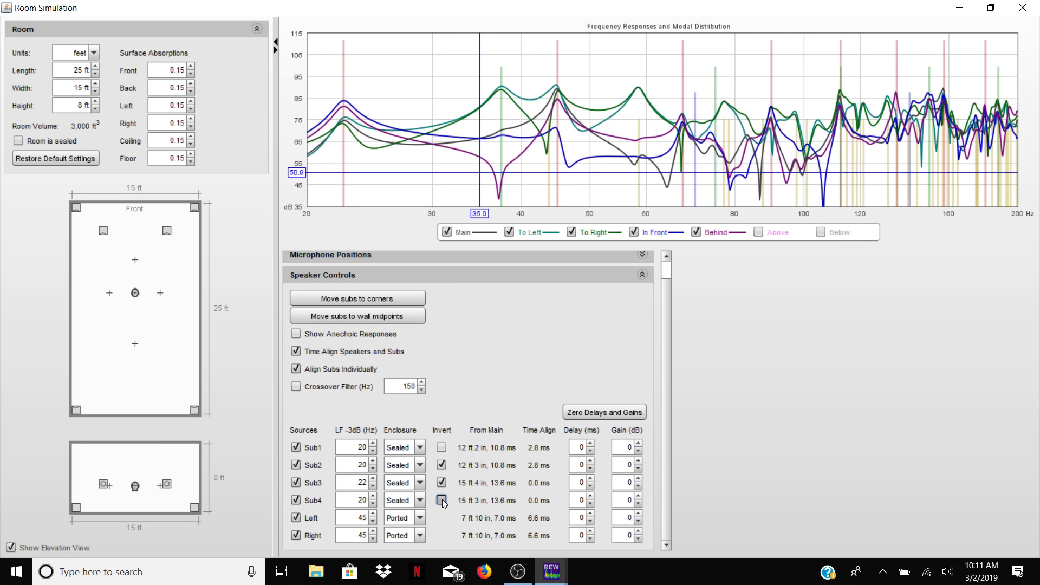
left_click(443, 499)
left_click(441, 466)
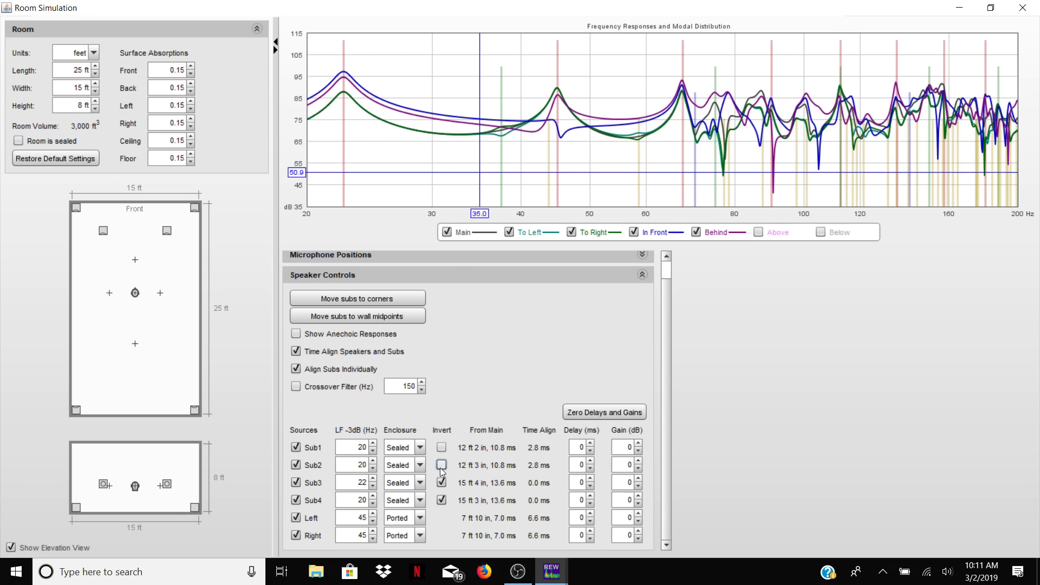
left_click(442, 466)
left_click(442, 466)
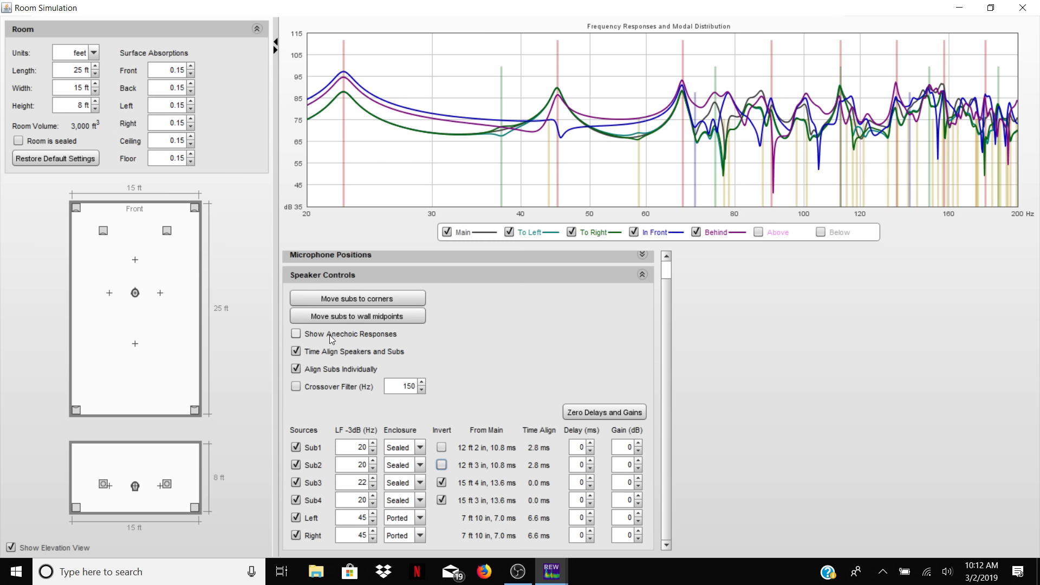
- Move the subs to the wall midpoints and remove the polarity inversion from Sub3 and Sub4
left_click(330, 317)
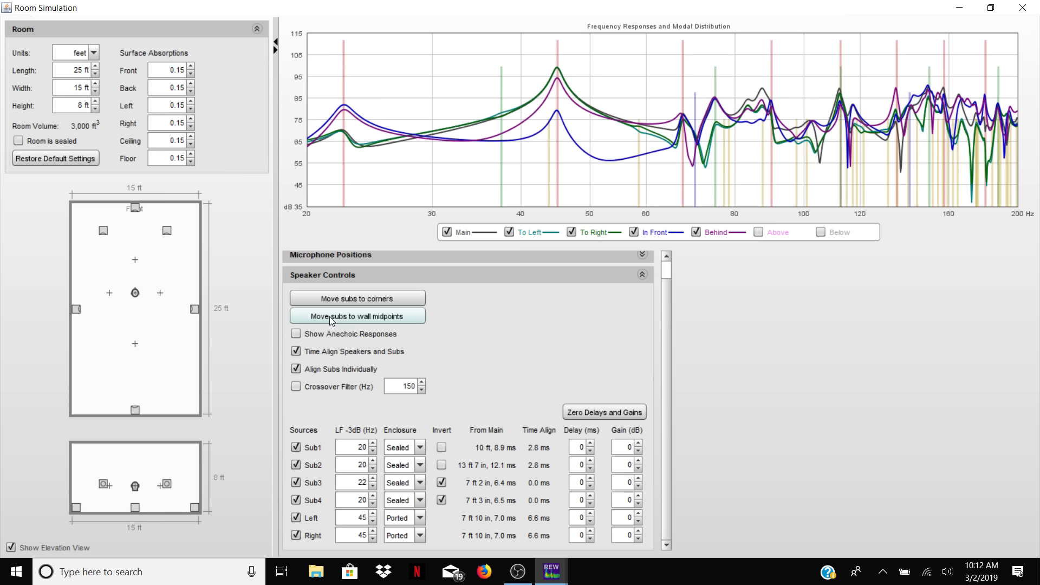
left_click(443, 483)
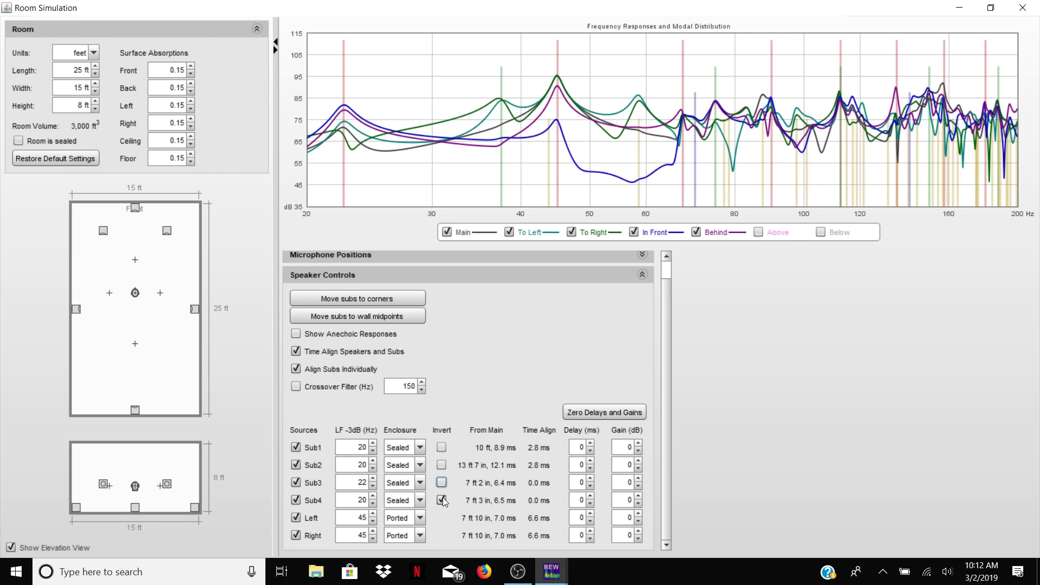
left_click(442, 500)
left_click(443, 499)
left_click(443, 498)
left_click(442, 481)
left_click(442, 481)
- Invert the polarity of the rear-wall Sub2 and the front-wall Sub1, toggling Sub2 to compare the responses
left_click(441, 464)
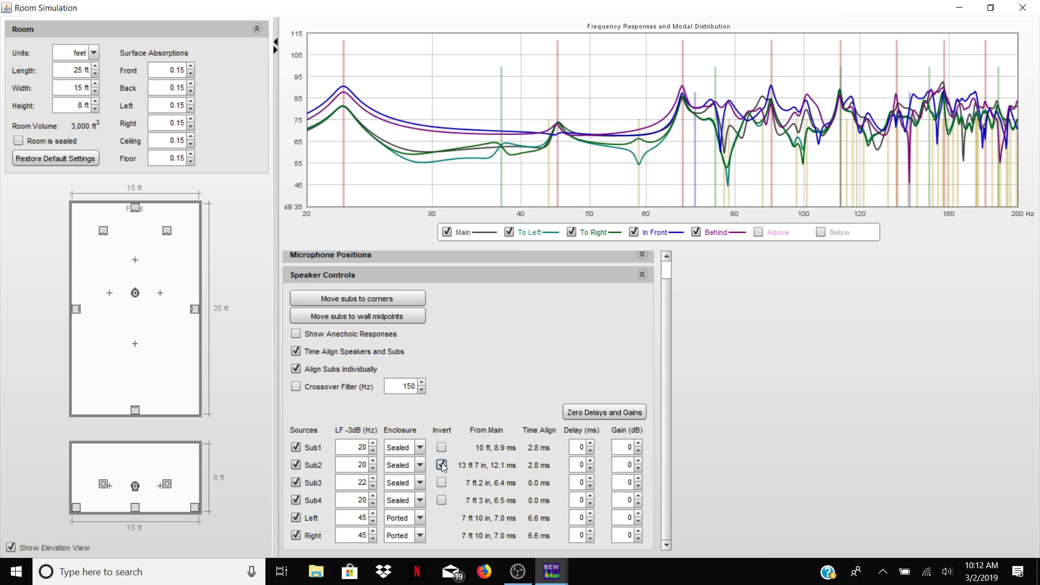
left_click(441, 465)
left_click(441, 465)
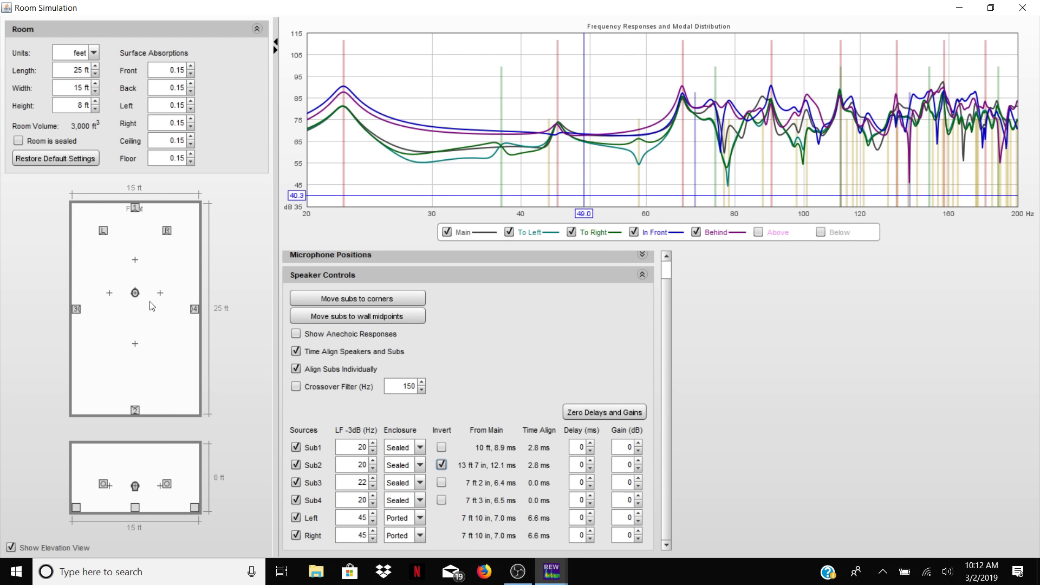
left_click(135, 412)
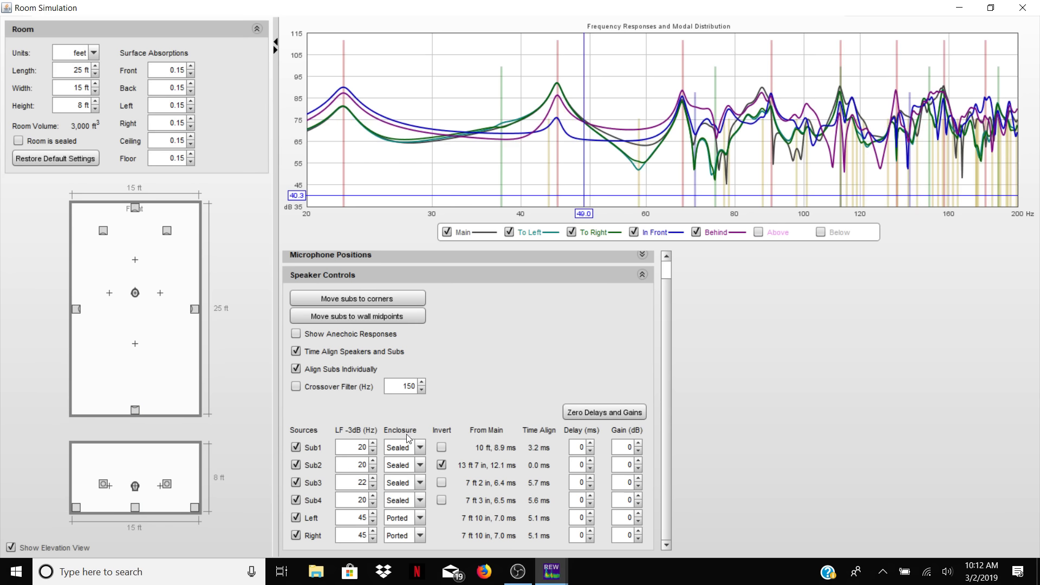
left_click(442, 448)
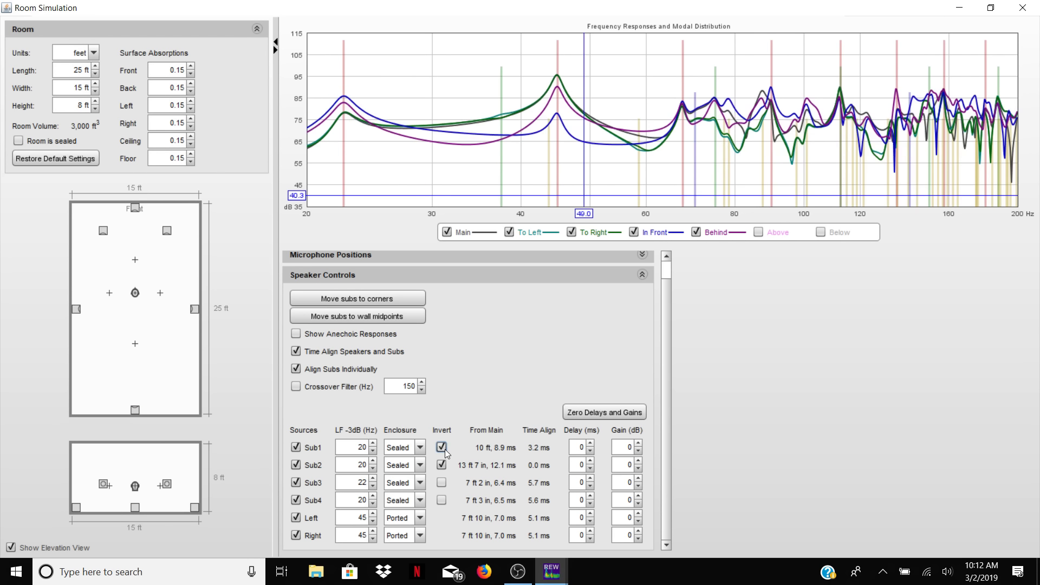
left_click(132, 203)
- Try inverting Sub3 and Sub4 one at a time, setting each back to normal polarity
left_click(442, 482)
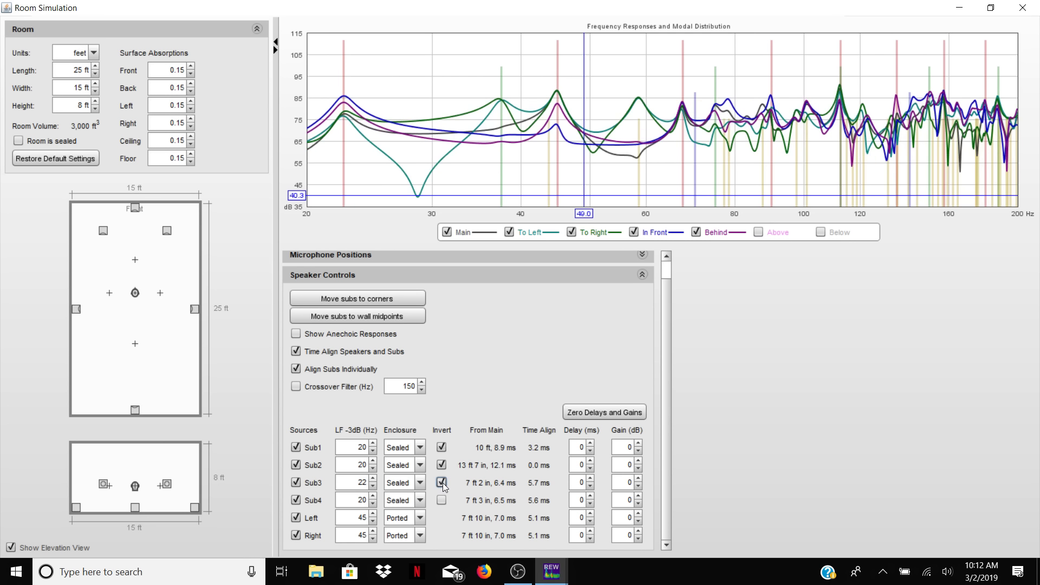
left_click(442, 482)
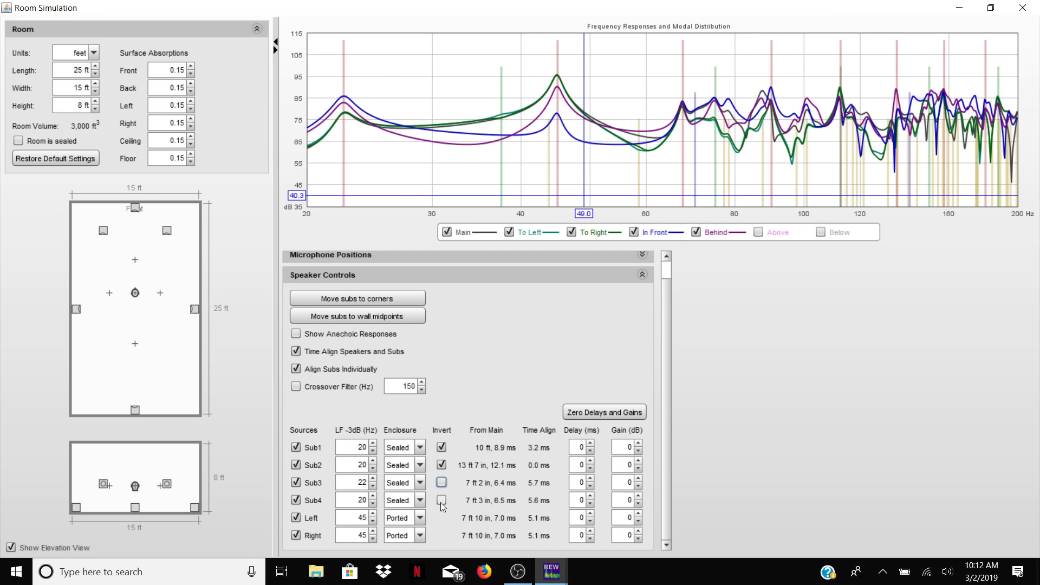
left_click(441, 499)
left_click(441, 499)
- Move Sub1 to the room's front left corner and Sub4 to the front wall near the right speaker
left_click(136, 207)
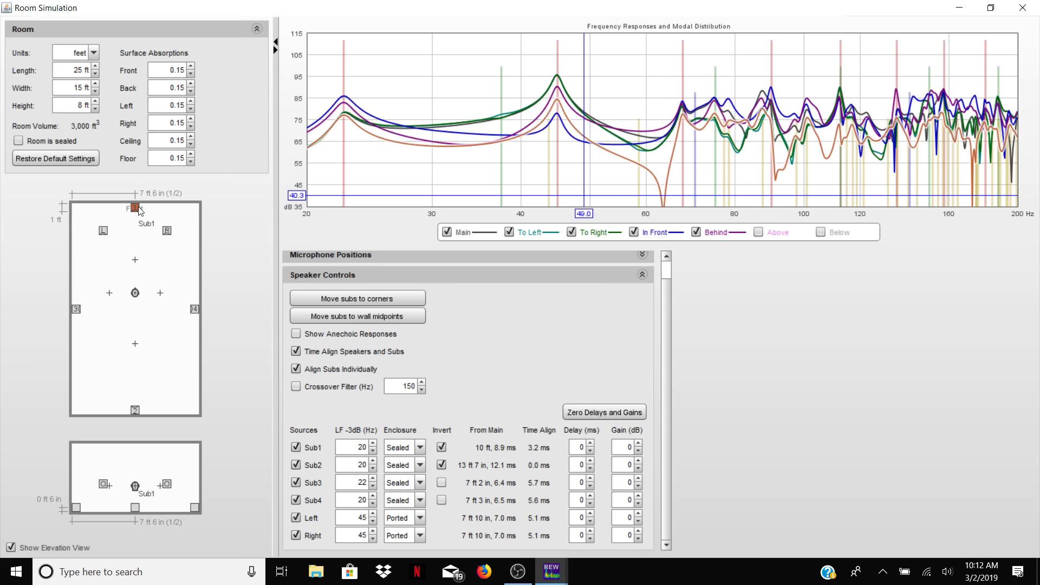
left_click_drag(137, 206, 72, 200)
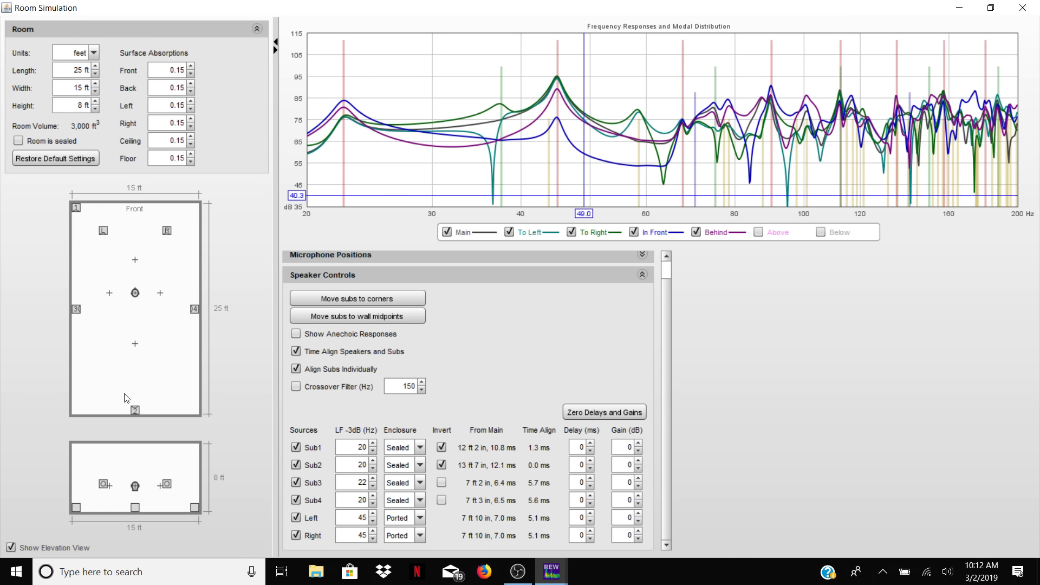
left_click(196, 308)
left_click_drag(196, 308, 159, 210)
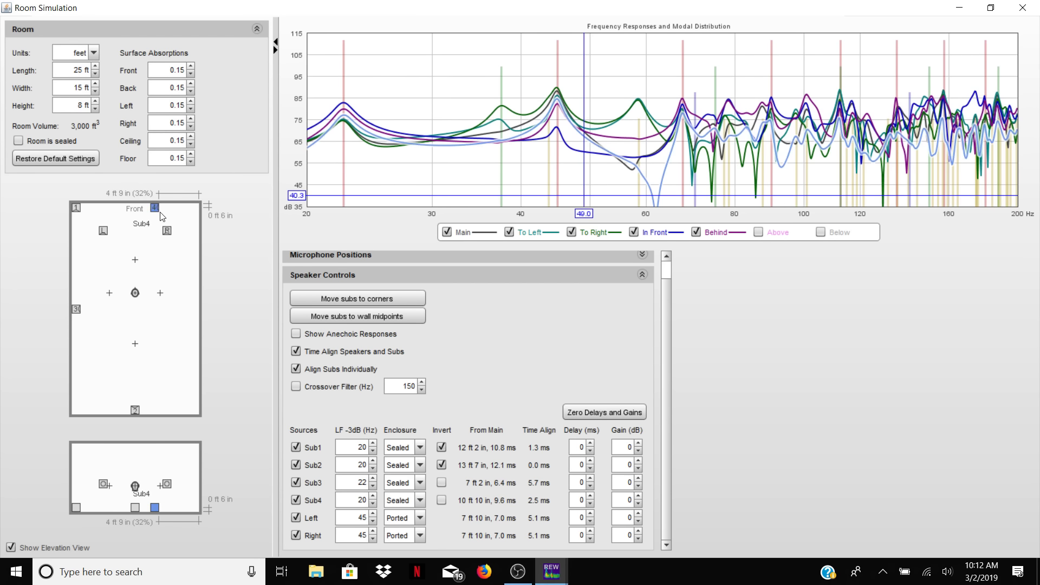
left_click(156, 210)
left_click_drag(158, 207, 157, 206)
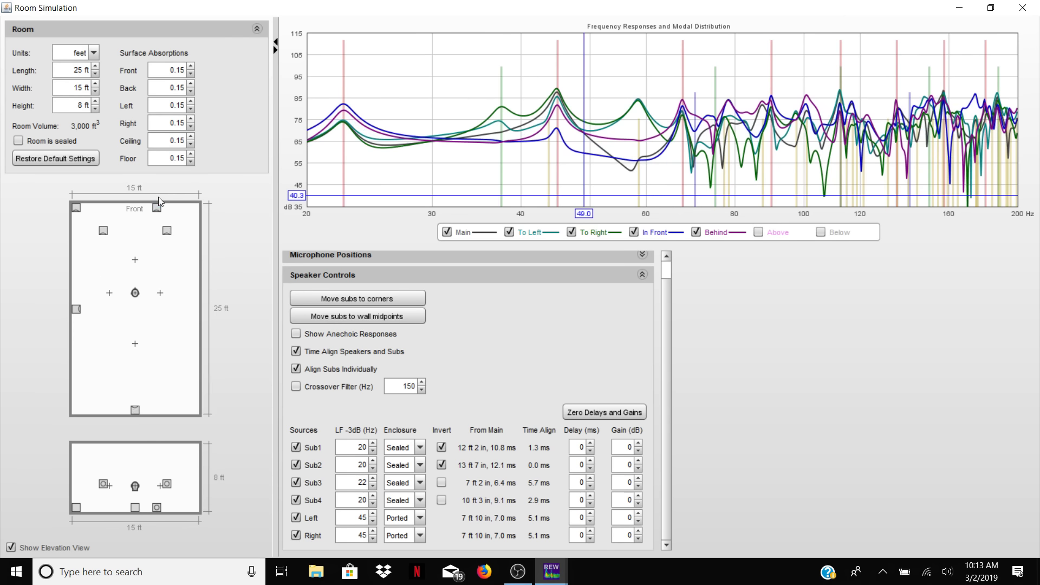
- Move Sub3 forward along the room's left wall and Sub2 from the rear wall to the right wall's rear part
left_click(76, 309)
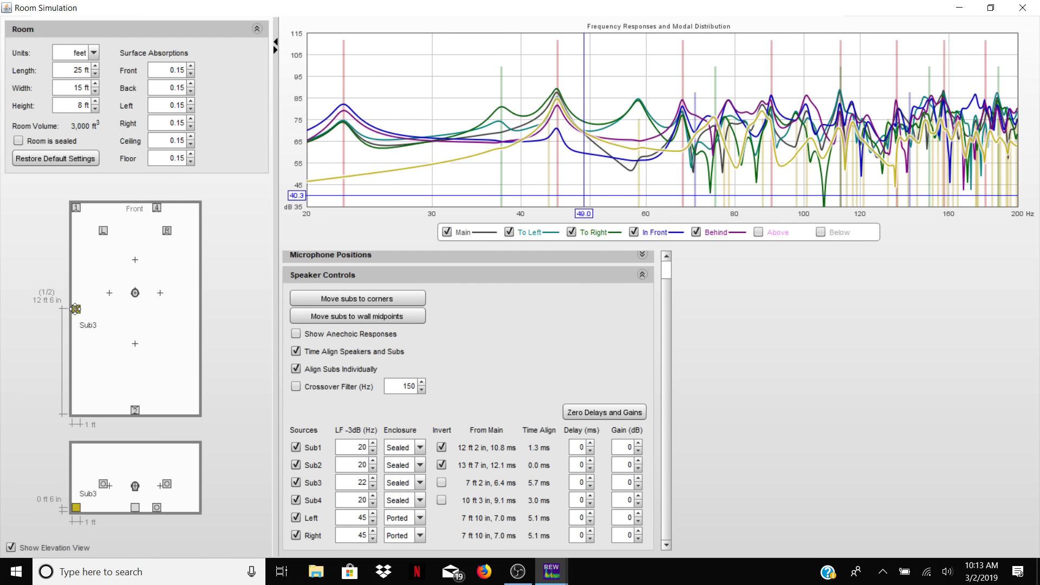
left_click_drag(76, 309, 70, 275)
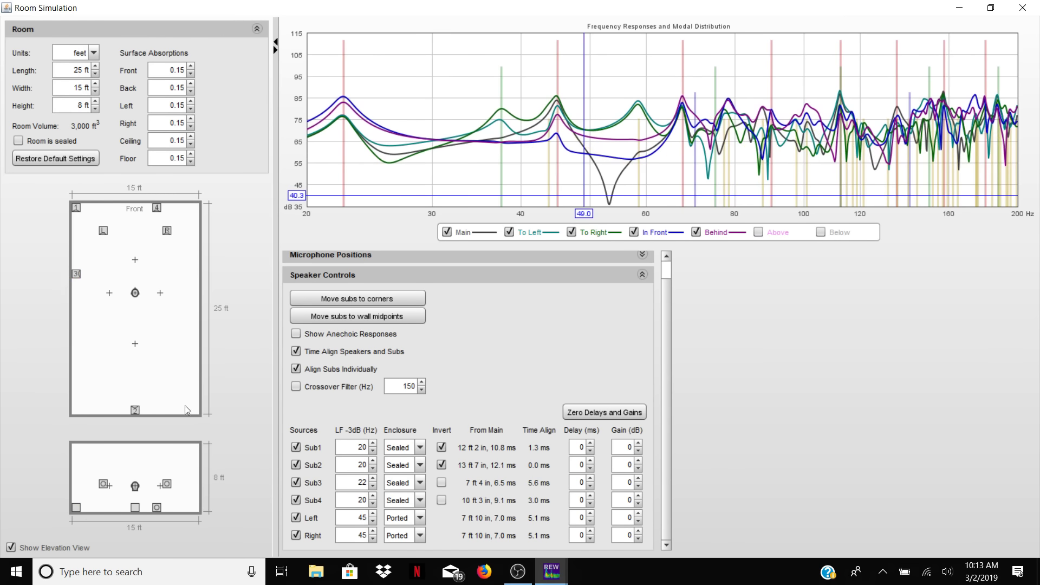
left_click(133, 409)
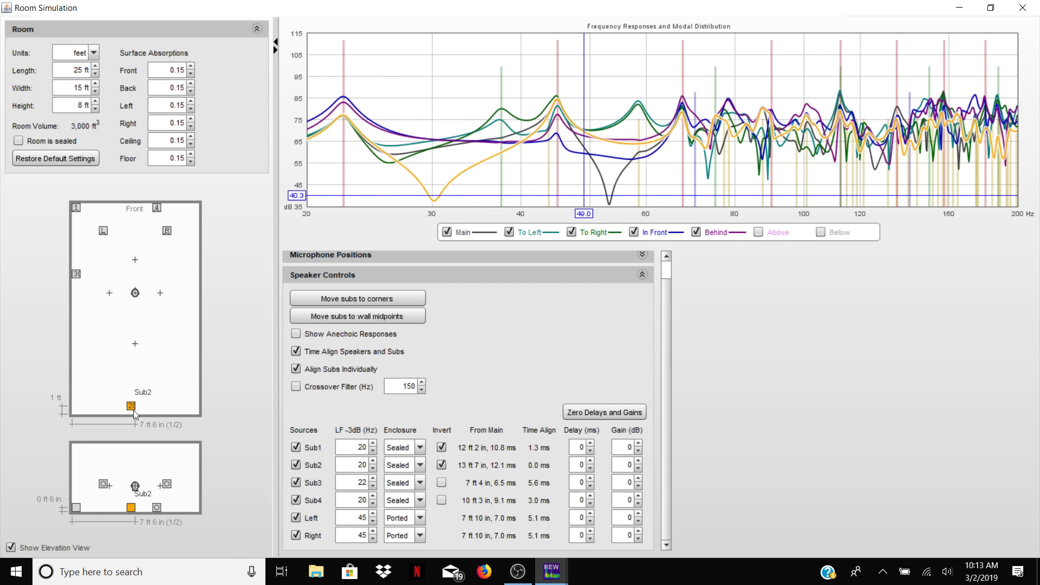
left_click(134, 409)
left_click_drag(134, 408, 203, 383)
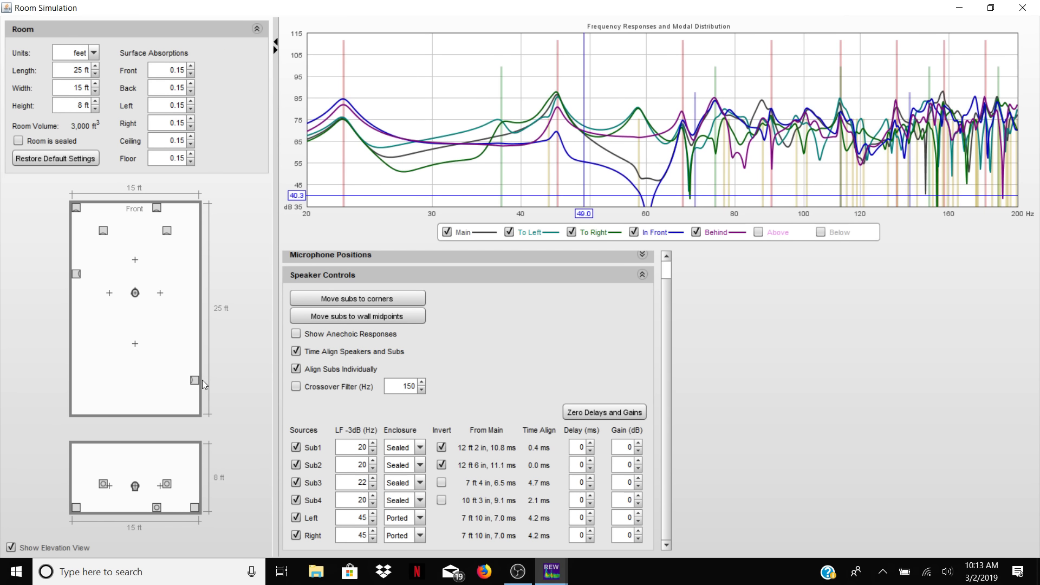
left_click_drag(198, 380, 196, 376)
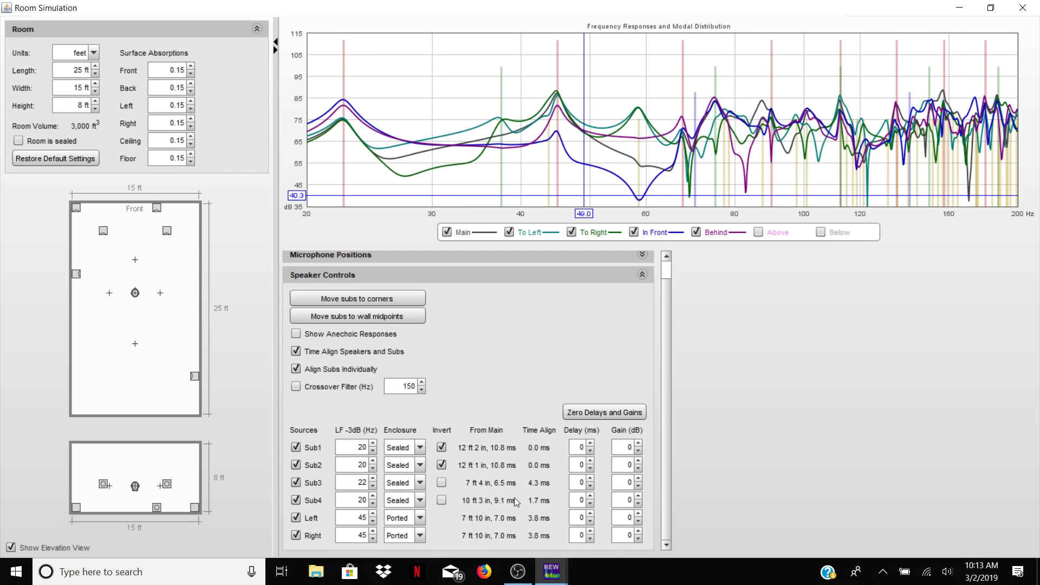
- Set Sub1 and Sub2 to normal polarity and try inverting Sub3, returning it to normal
left_click(442, 448)
left_click(443, 464)
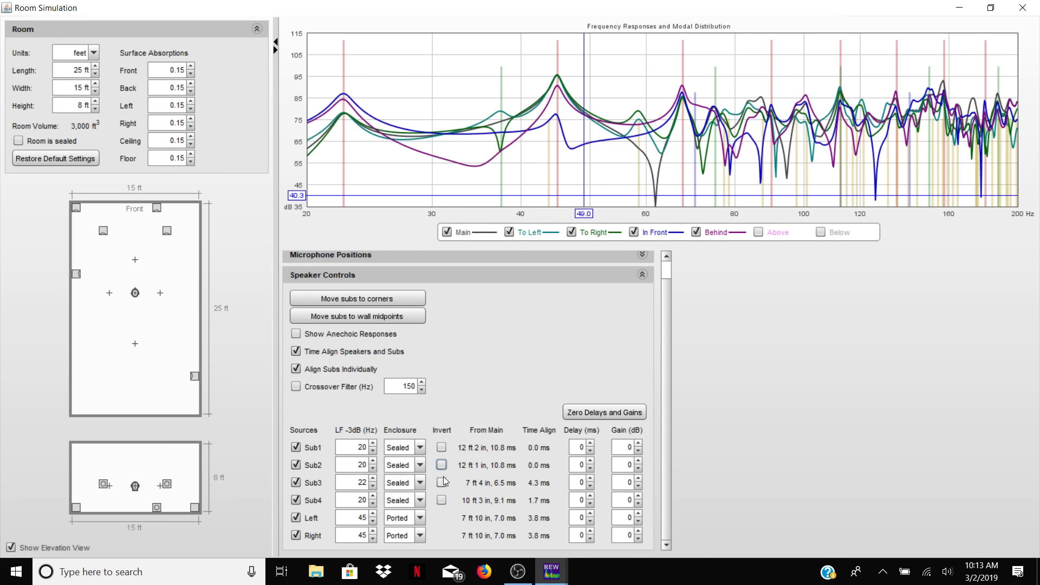
left_click(442, 483)
left_click(442, 483)
- Invert the polarity of Sub4 and Sub2, toggling each one to compare the responses
left_click(442, 499)
left_click(442, 500)
left_click(442, 500)
left_click(441, 465)
left_click(442, 465)
left_click(441, 465)
- Compare polarity combinations of Sub1 and Sub2, leaving Sub1 inverted and Sub2 normal
left_click(442, 448)
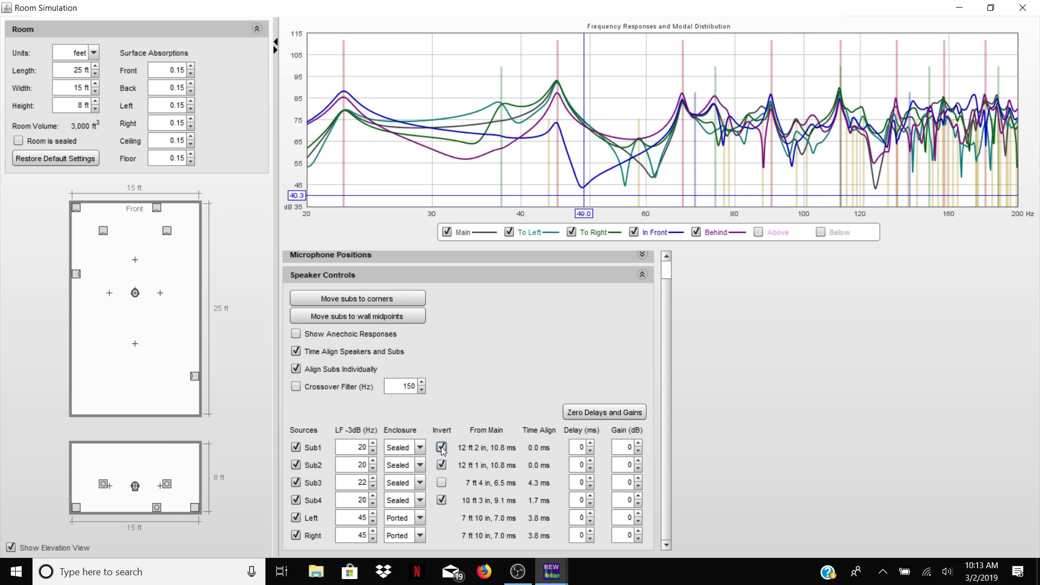
left_click(441, 448)
left_click(442, 464)
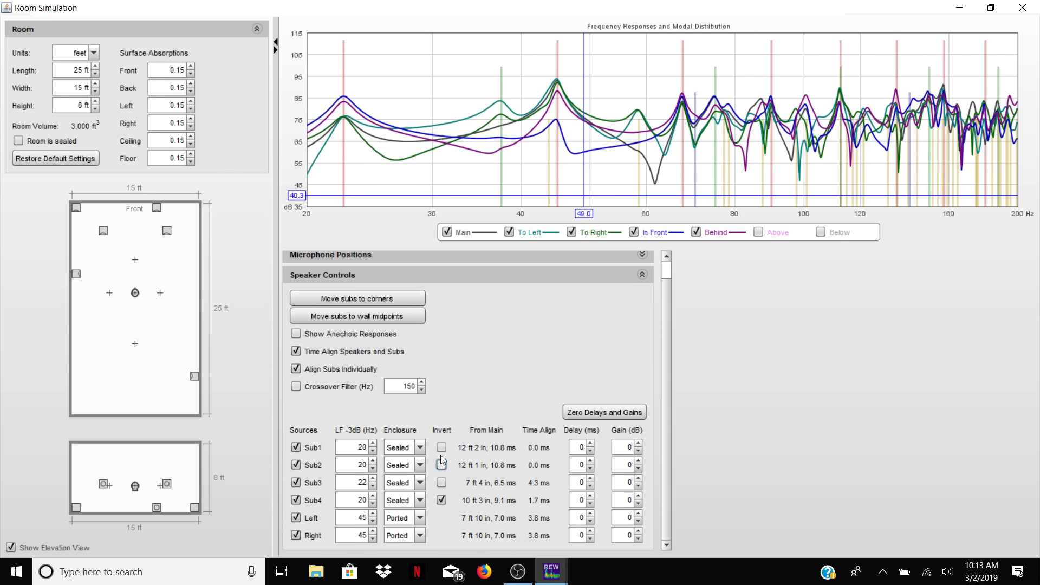
left_click(442, 448)
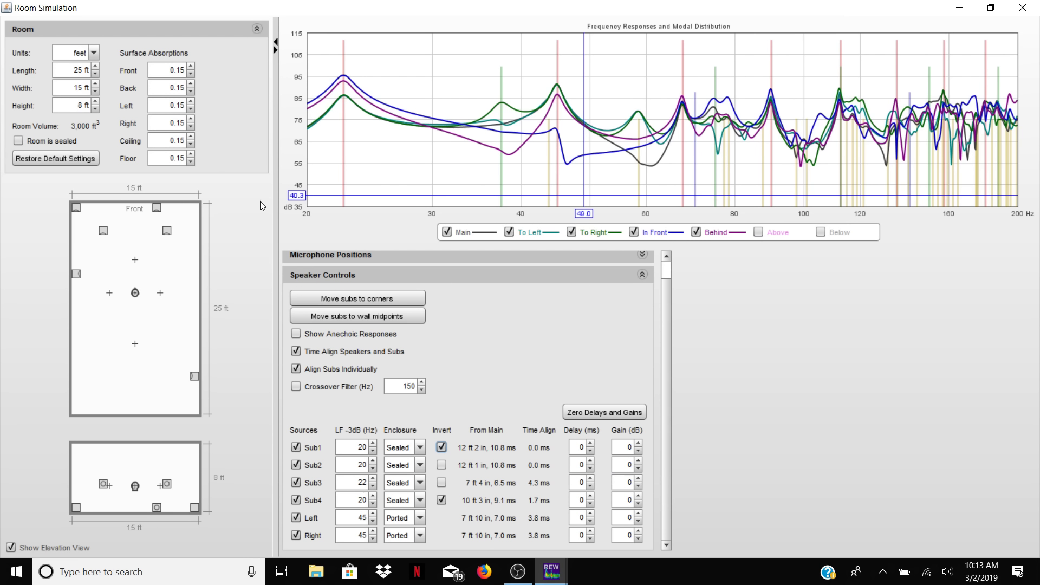
- Shift Sub4 toward the front wall's centre, Sub3 rearward along the left wall and Sub2 slightly forward along the right wall
mouse_move(156, 208)
left_mouse_down()
mouse_move(139, 208)
mouse_move(142, 198)
left_mouse_up()
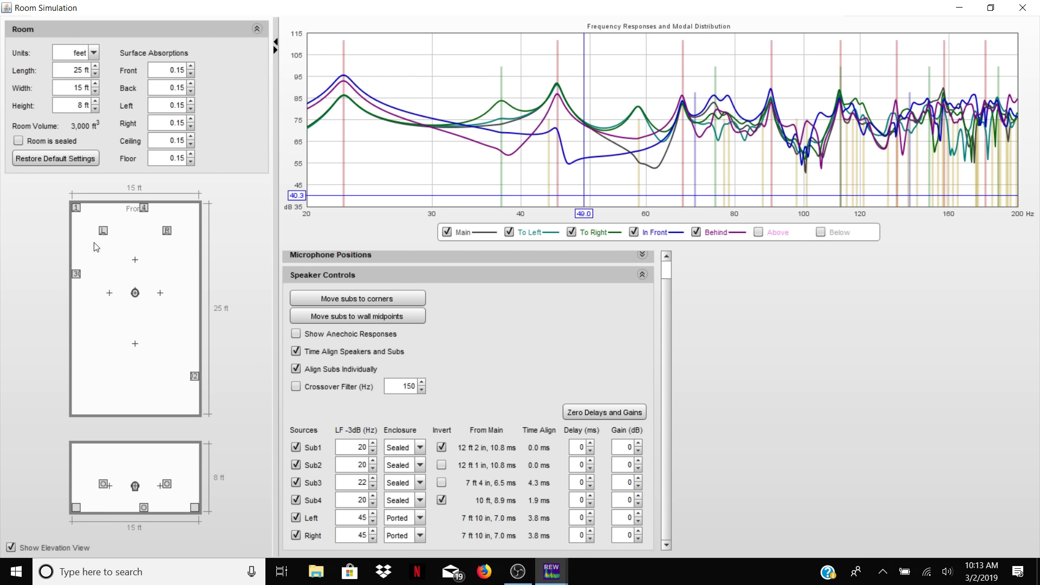
left_click(76, 274)
left_click_drag(75, 274, 60, 297)
mouse_move(198, 376)
left_mouse_down()
mouse_move(195, 390)
mouse_move(197, 363)
left_mouse_up()
- Set the surface absorptions to 0.50 for the front wall, 0.30 for the back wall and 0.30 for the ceiling
double_click(174, 70)
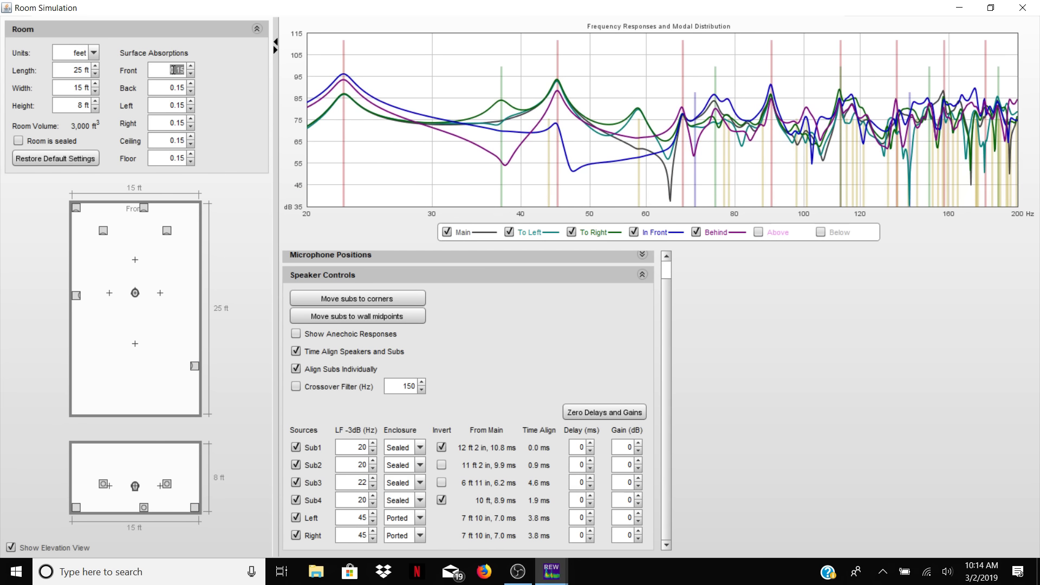
type("0.5")
key("Return")
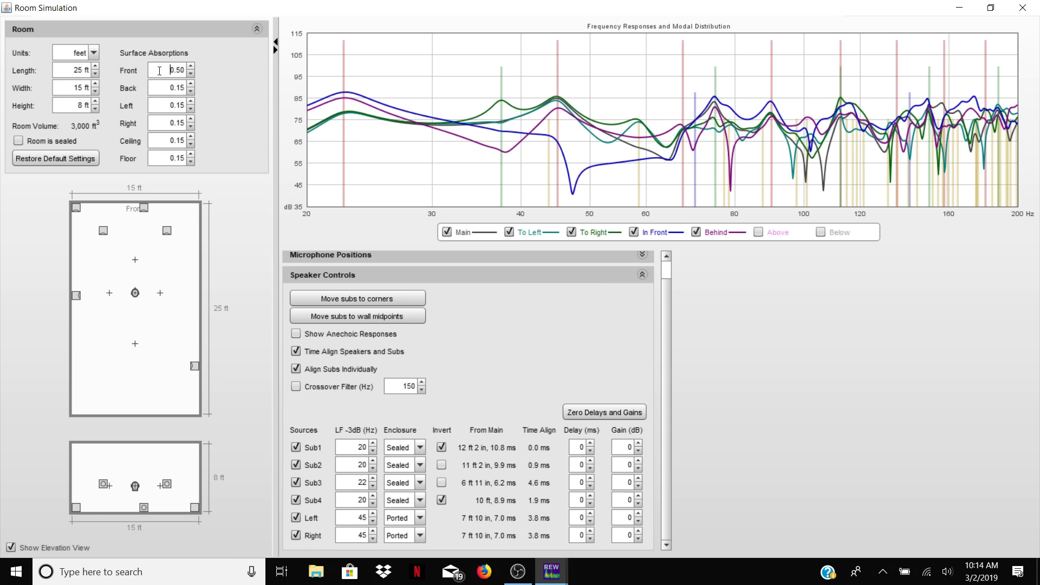
double_click(179, 85)
type("0.3")
key("Return")
double_click(181, 141)
key("BackSpace")
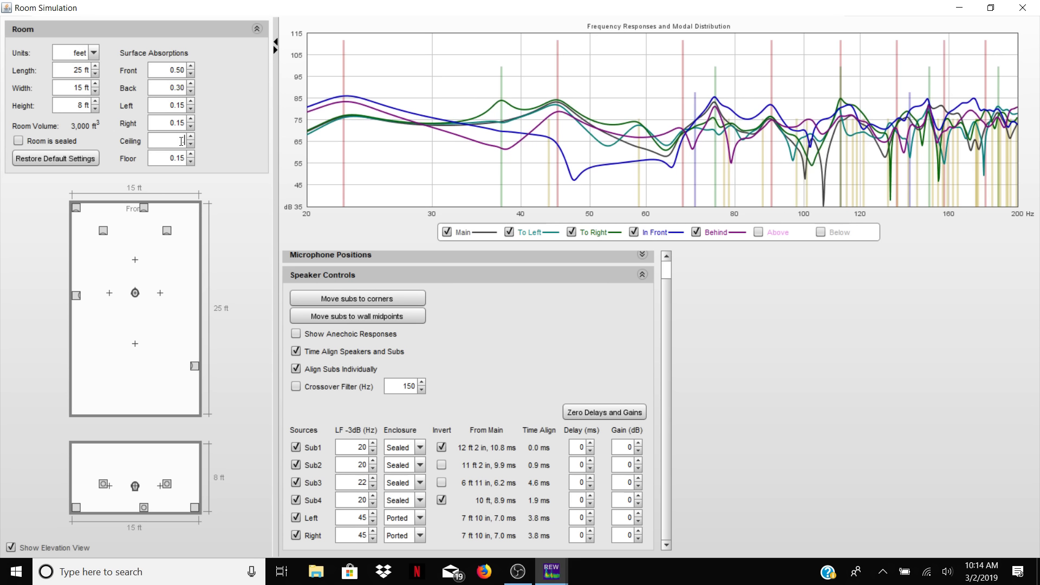
type(".3")
double_click(181, 158)
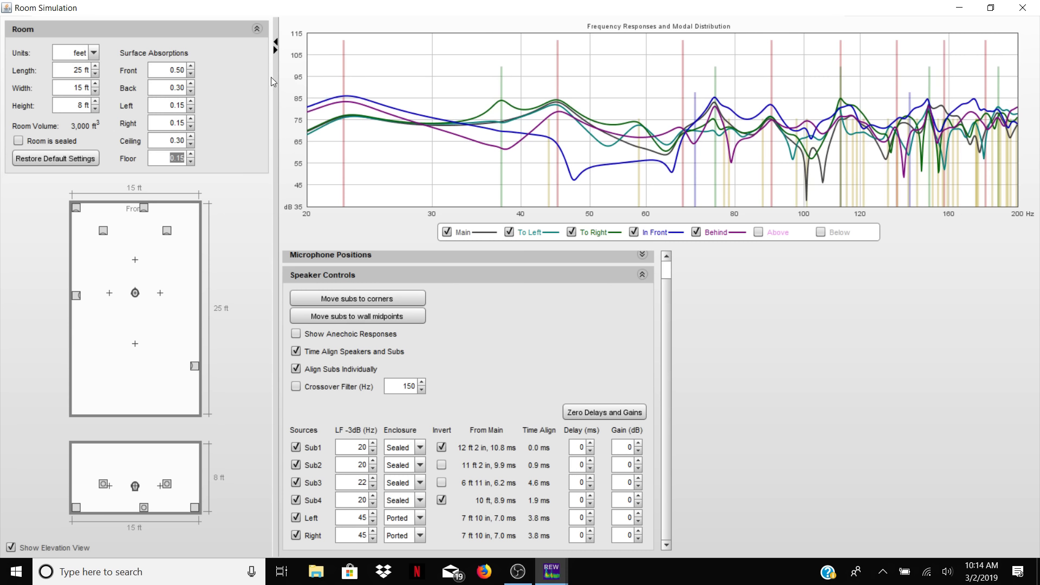
left_click(195, 366)
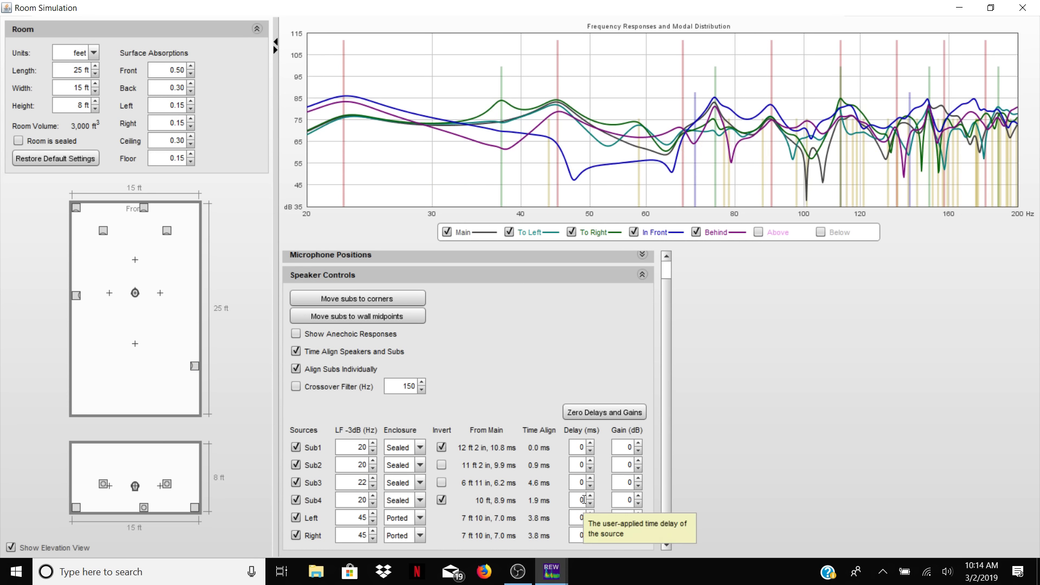
- Try delaying Sub4 by up to 3 ms and set its delay back to 0 ms
left_click(590, 496)
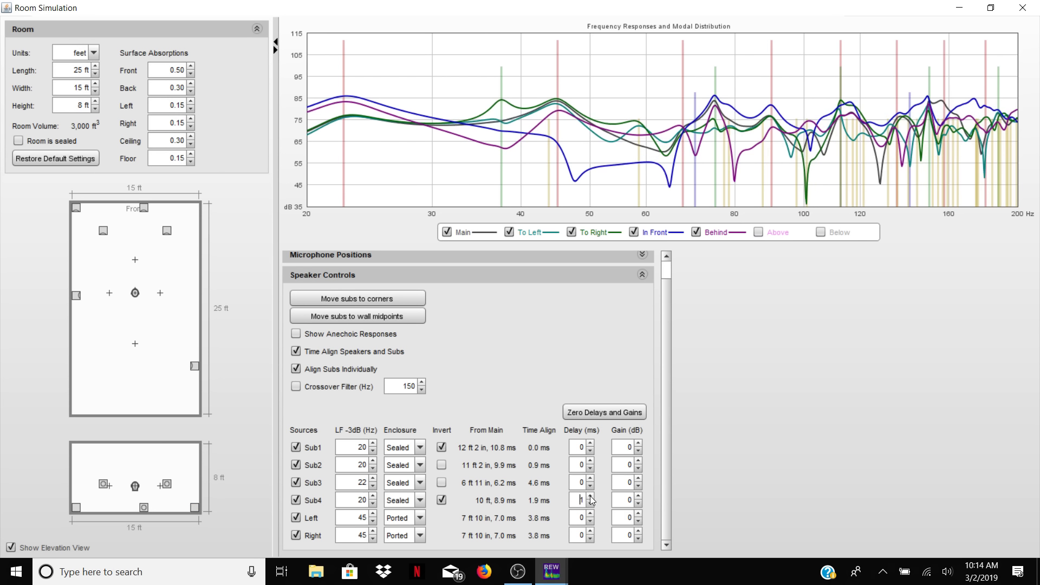
left_click(590, 496)
left_click(590, 497)
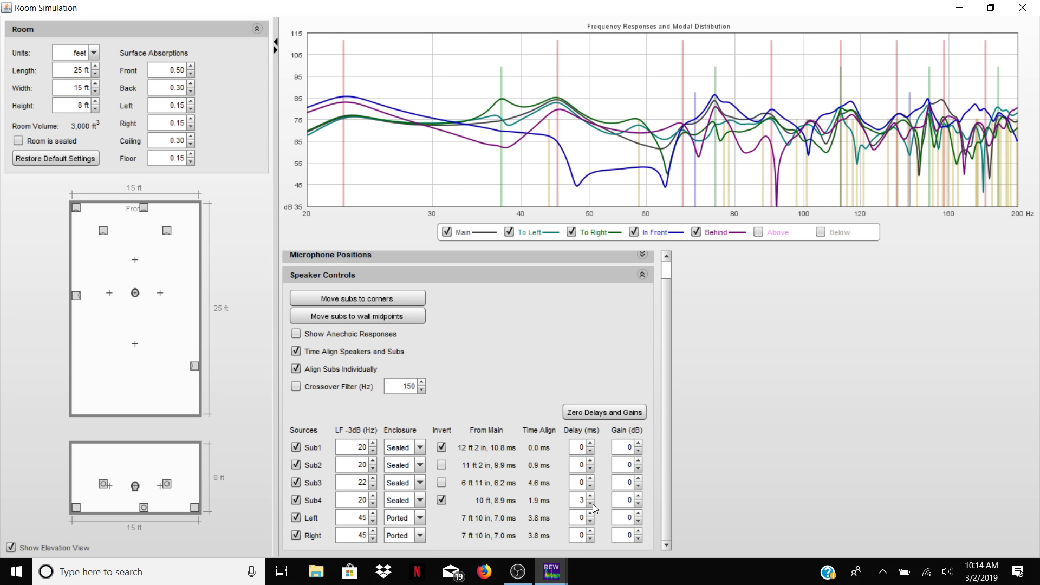
left_click(590, 504)
left_click(590, 505)
left_click(590, 505)
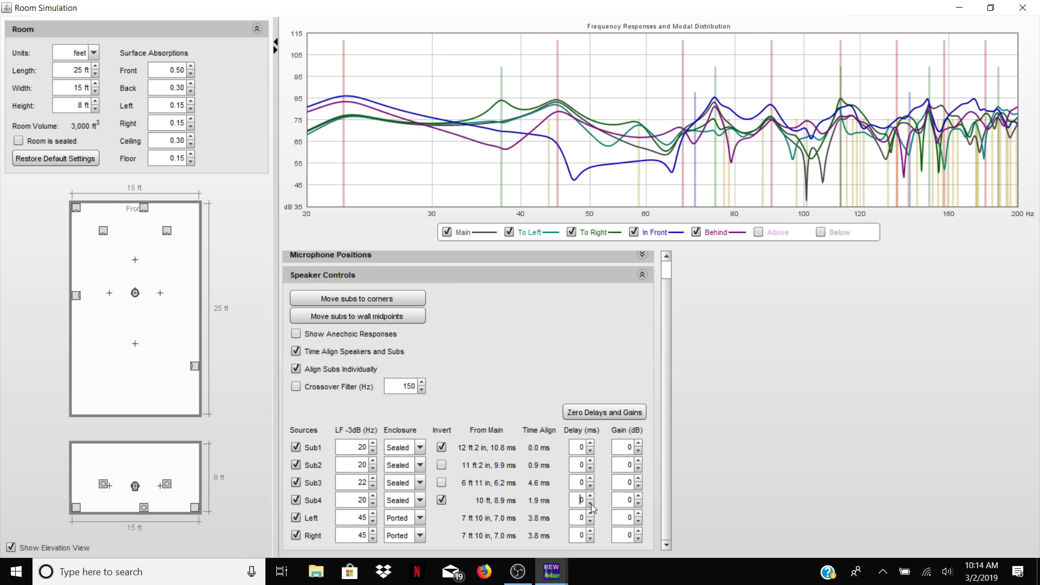
- Try delaying Sub3 in 1 ms increments and set its delay back to 0 ms
left_click(590, 479)
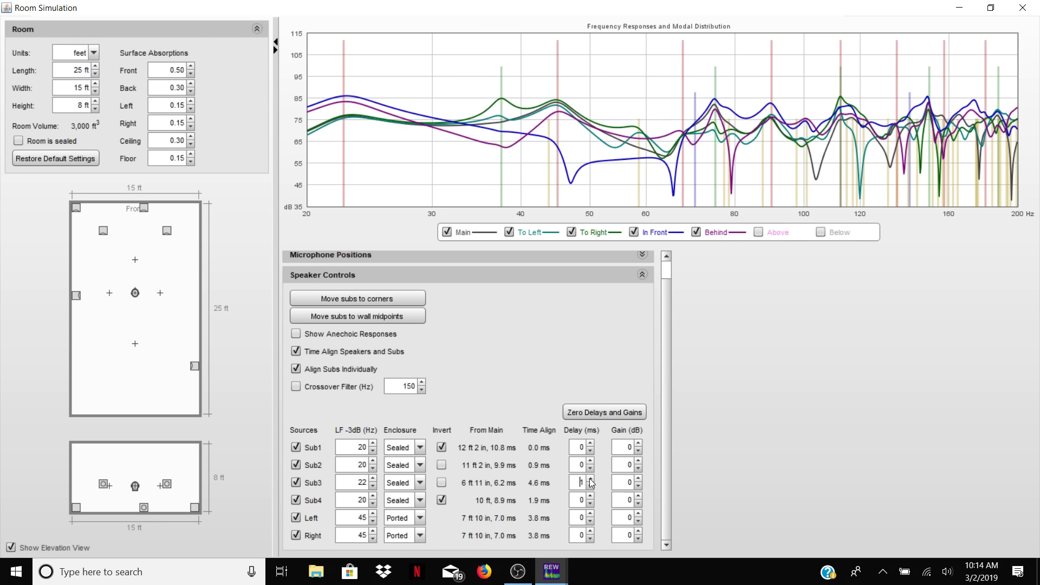
left_click(591, 479)
left_click(590, 479)
left_click(590, 486)
left_click(590, 486)
left_click(590, 487)
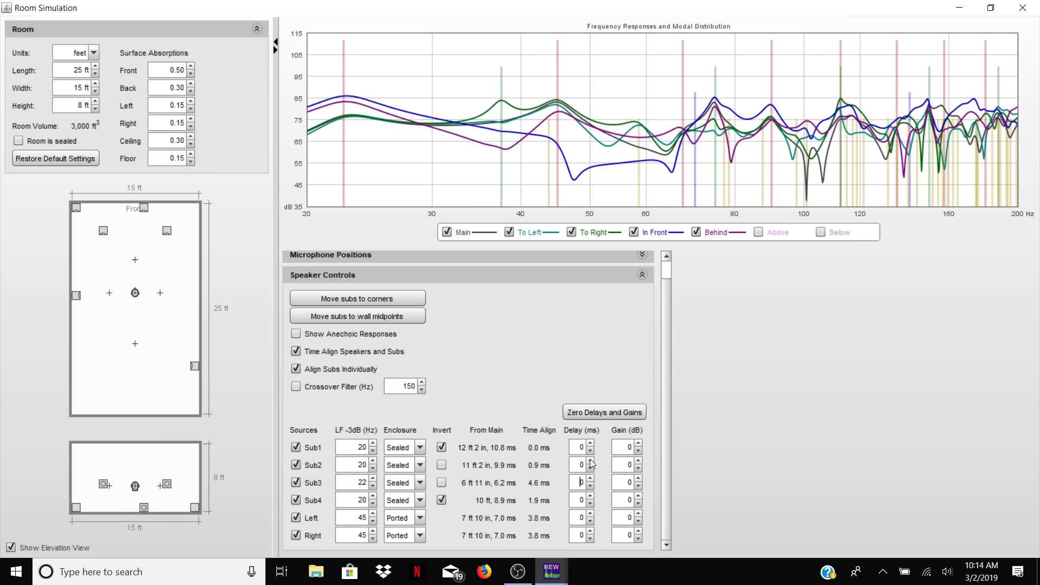
- Try delaying Sub2 by up to 3 ms and set its delay back to 0 ms
left_click(590, 460)
left_click(590, 460)
left_click(590, 459)
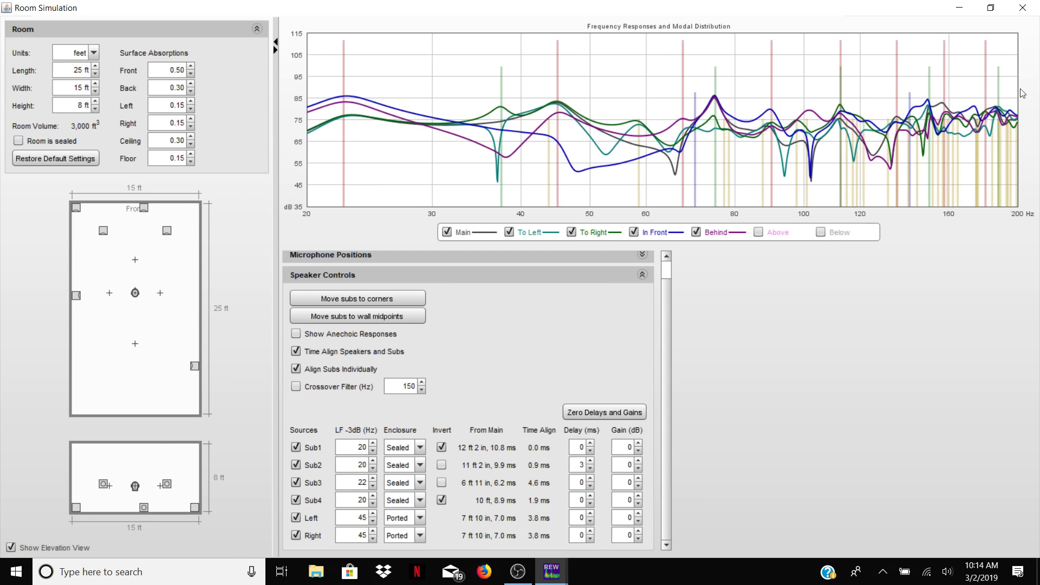
left_click(591, 469)
left_click(590, 470)
left_click(591, 469)
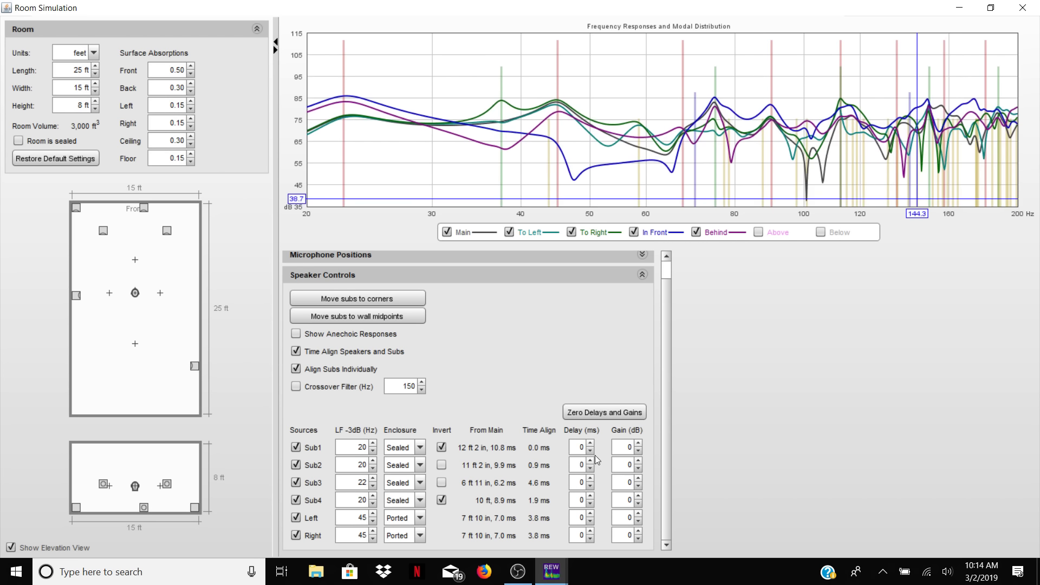
- Try delays of up to 4 ms on Sub1 and leave its delay at 1 ms
left_click(591, 445)
left_click(591, 444)
left_click(592, 445)
left_click(592, 444)
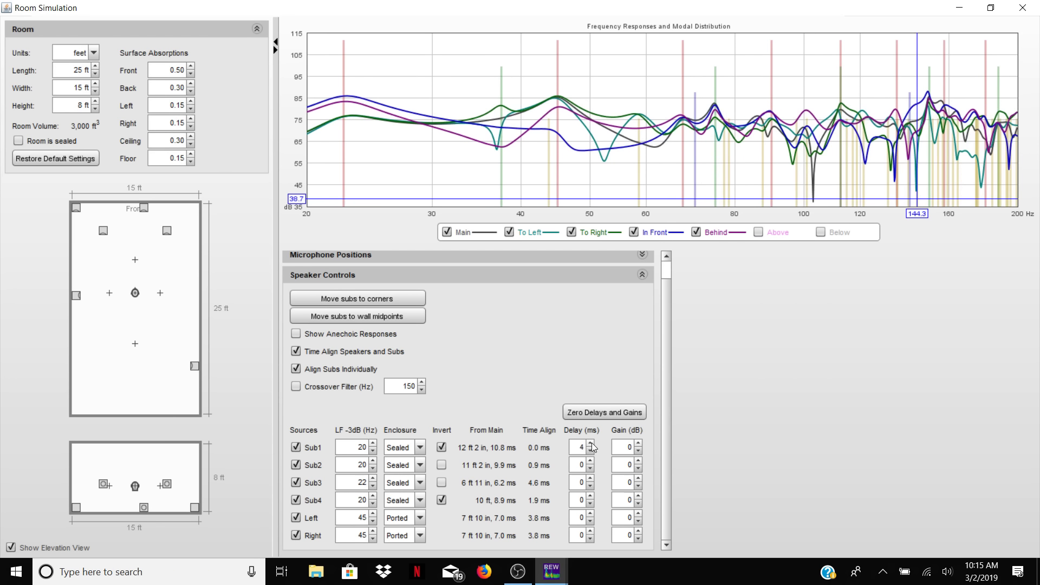
left_click(591, 452)
left_click(591, 452)
left_click(591, 452)
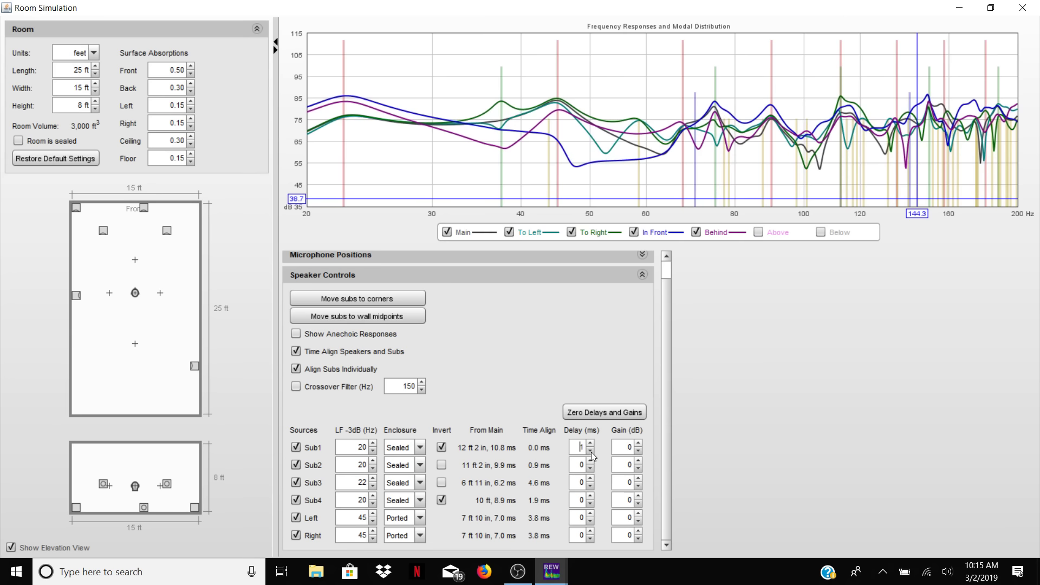
- Try raising Sub1's gain to 2 dB and set it back to 0 dB
left_click(639, 444)
left_click(640, 444)
left_click(640, 443)
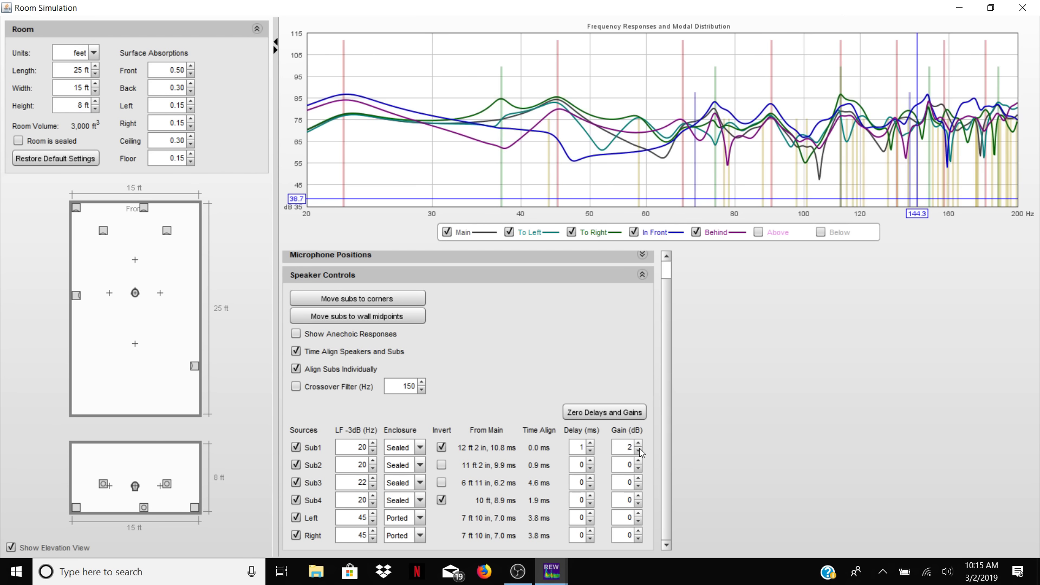
left_click(638, 454)
left_click(638, 453)
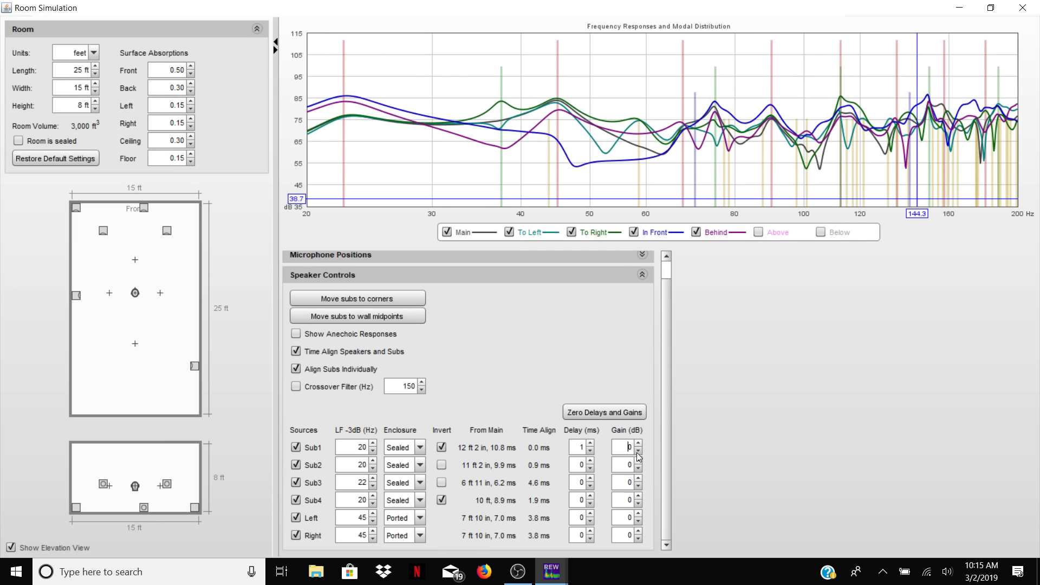
- Try raising Sub2's gain to 2 dB and set it back to 0 dB
left_click(639, 463)
left_click(638, 462)
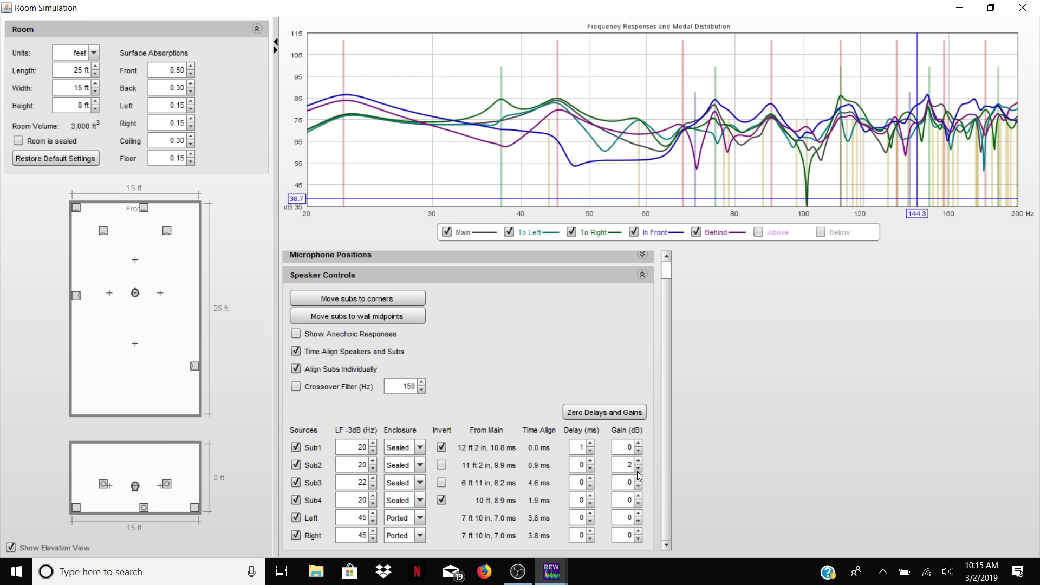
left_click(638, 470)
left_click(639, 469)
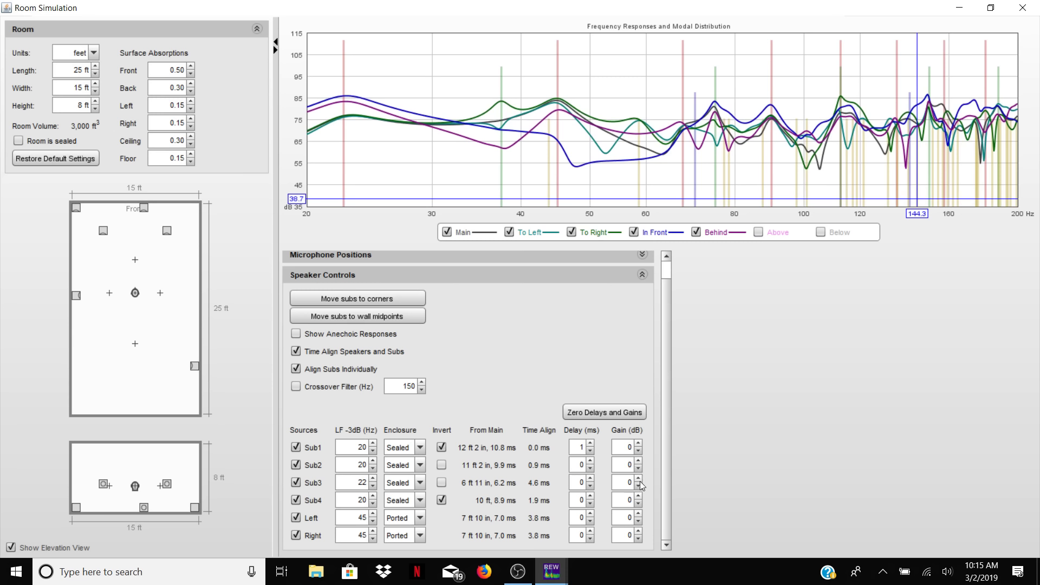
- Try raising Sub3's gain to 3 dB and set it back to 0 dB
left_click(639, 479)
left_click(639, 479)
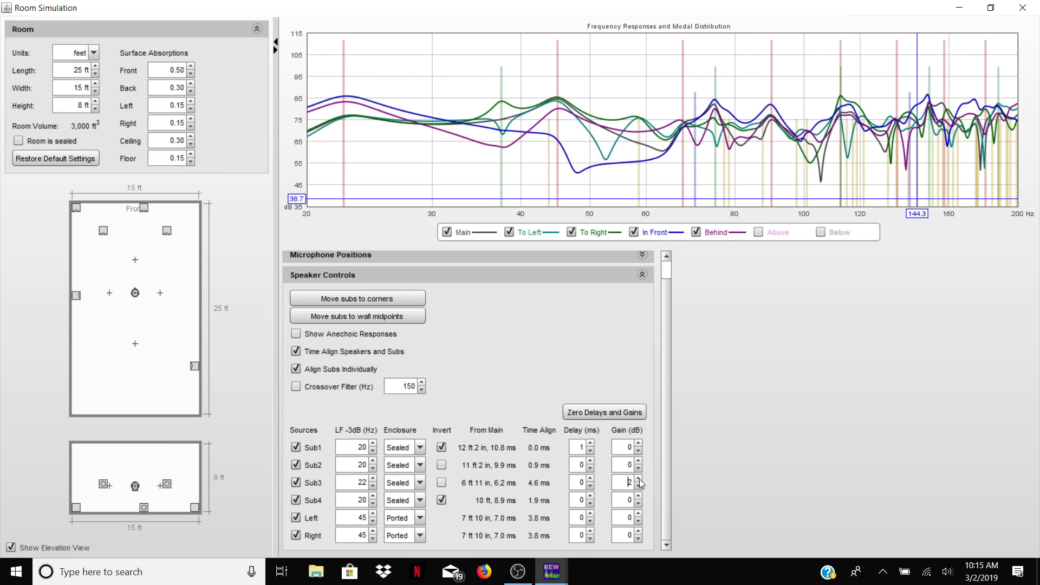
left_click(639, 479)
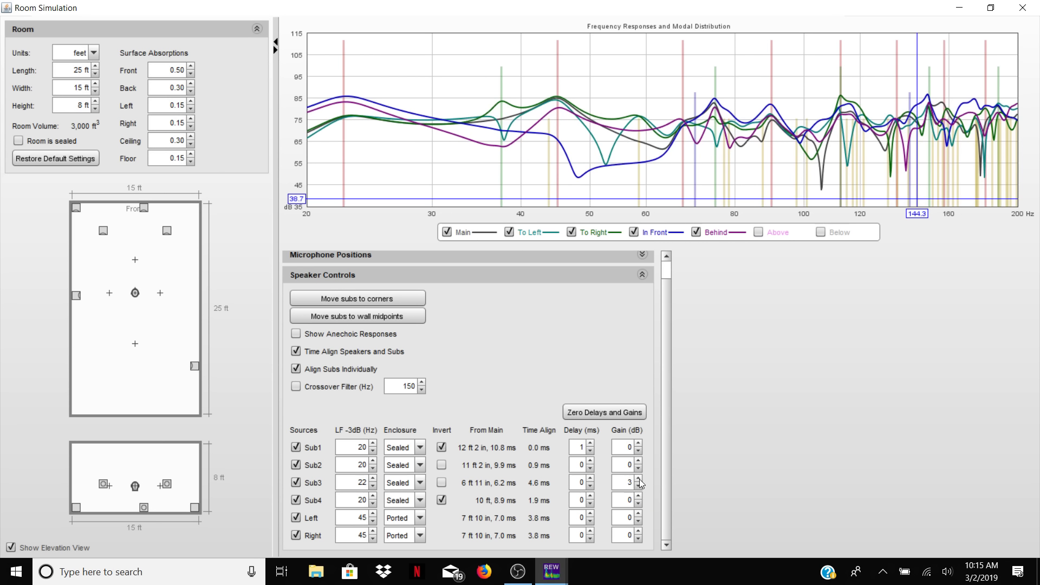
left_click(639, 486)
left_click(638, 486)
left_click(639, 486)
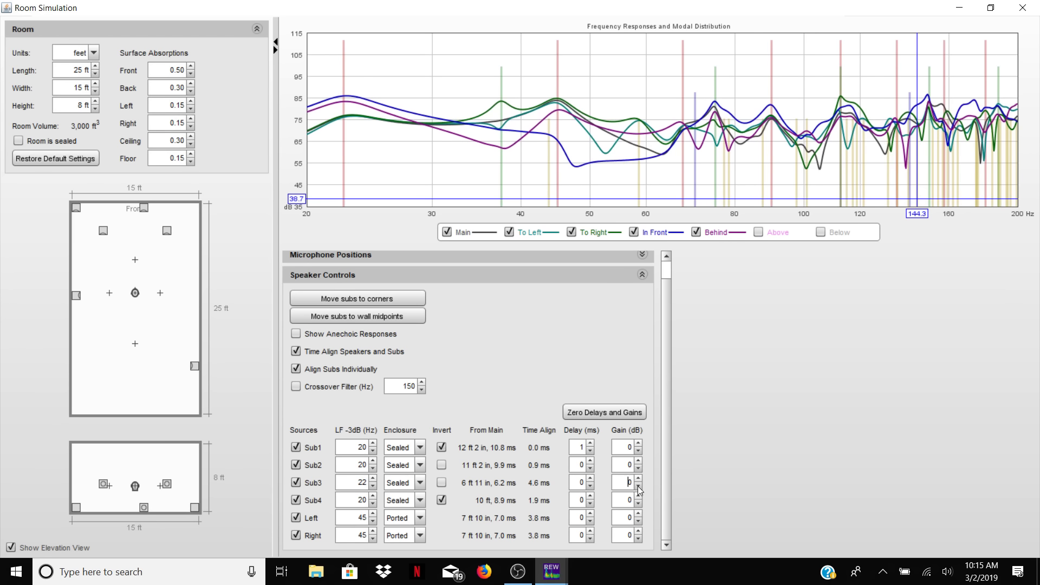
- Try raising Sub4's gain and set it back to 0 dB
left_click(639, 493)
left_click(639, 493)
left_click(639, 493)
left_click(639, 505)
left_click(638, 505)
left_click(638, 505)
- Hide the To Left, To Right, In Front and Behind microphone responses, keeping only Main
left_click(509, 232)
left_click(571, 232)
left_click(634, 232)
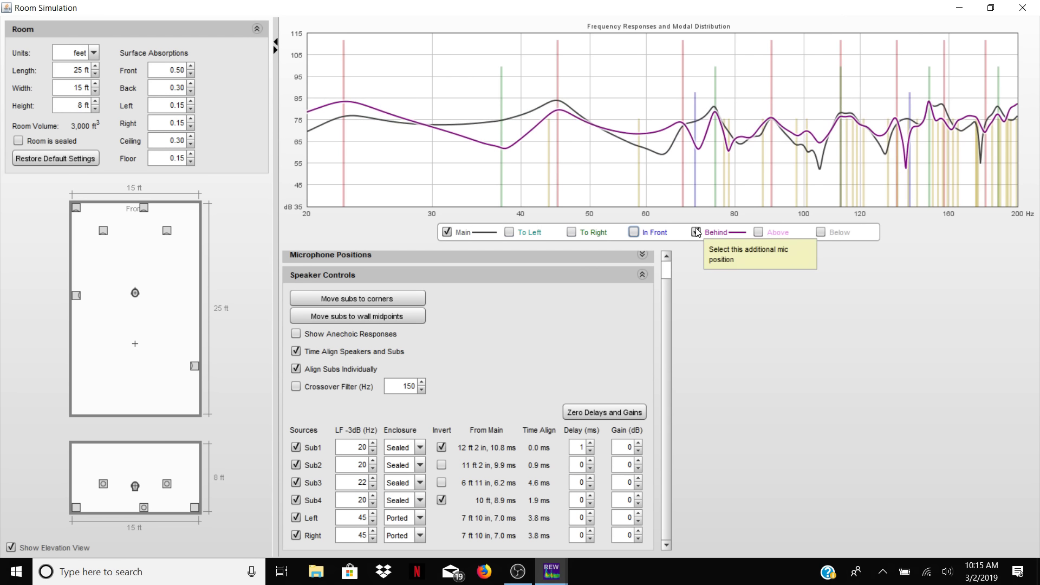
left_click(697, 232)
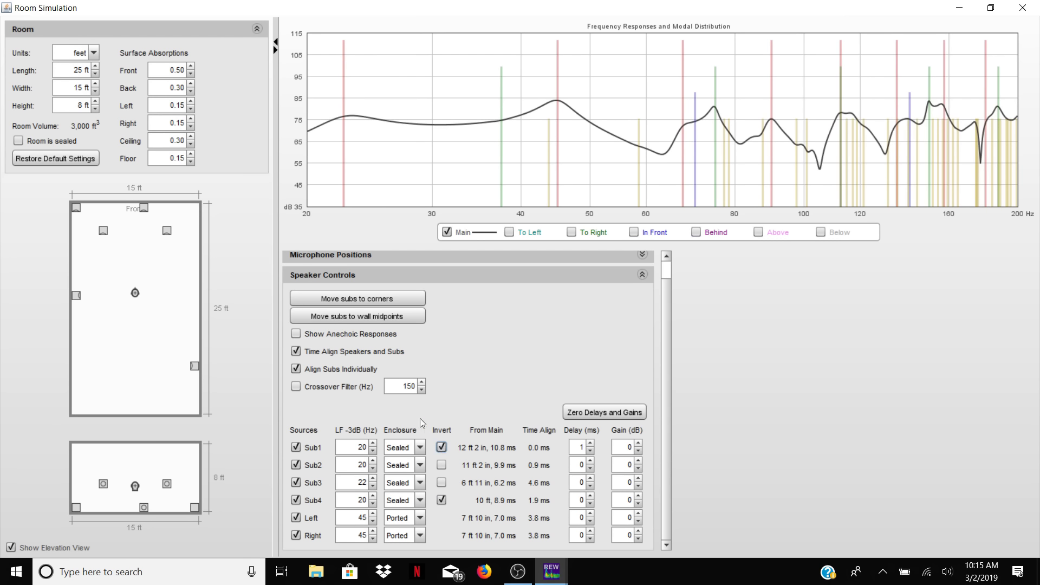
- Move the subs to the wall midpoints and toggle the polarity of Sub4 and Sub1 to compare, leaving both inverted
left_click(343, 317)
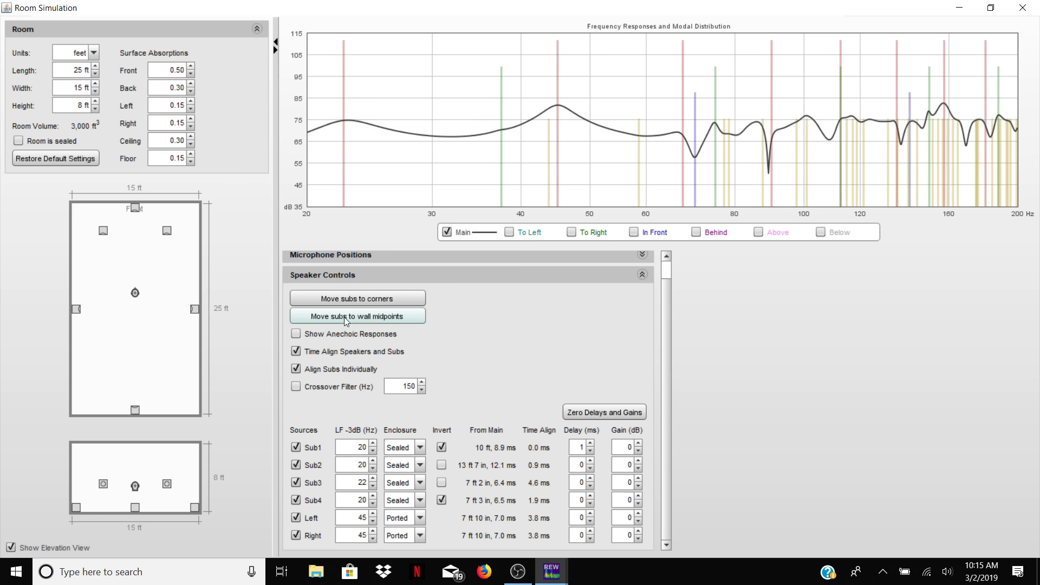
left_click(442, 500)
left_click(442, 499)
left_click(441, 446)
left_click(441, 447)
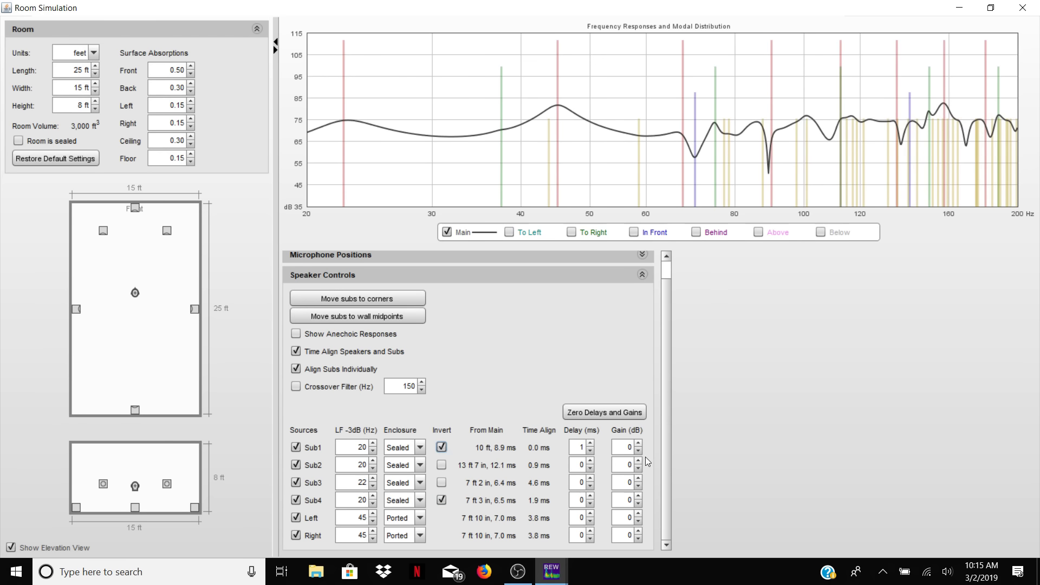
- Try different delays for Sub1, leaving it at 1 ms, and set the Sub2 and Sub3 delays to 1 ms
left_click(589, 451)
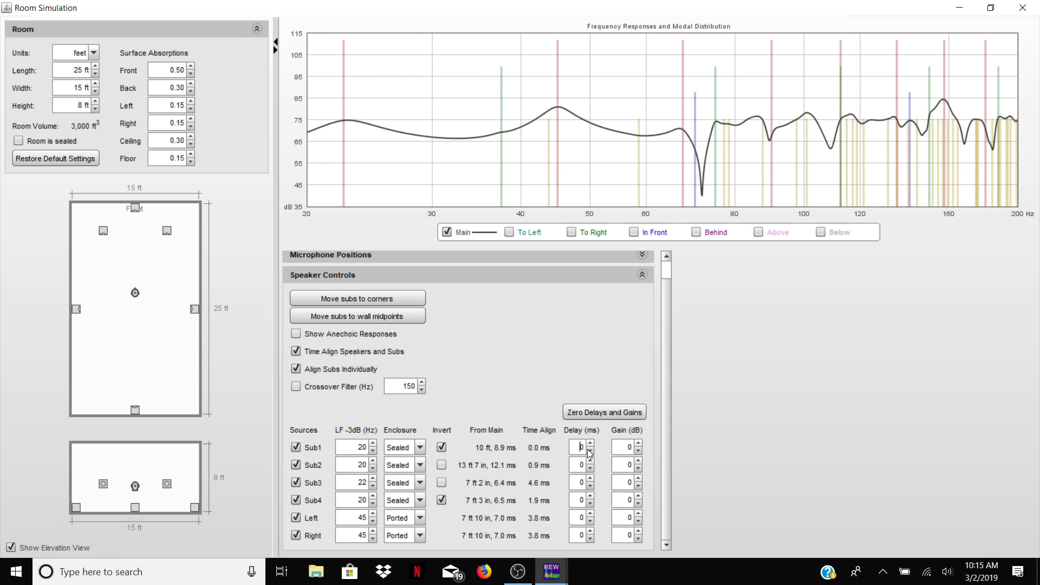
left_click(591, 442)
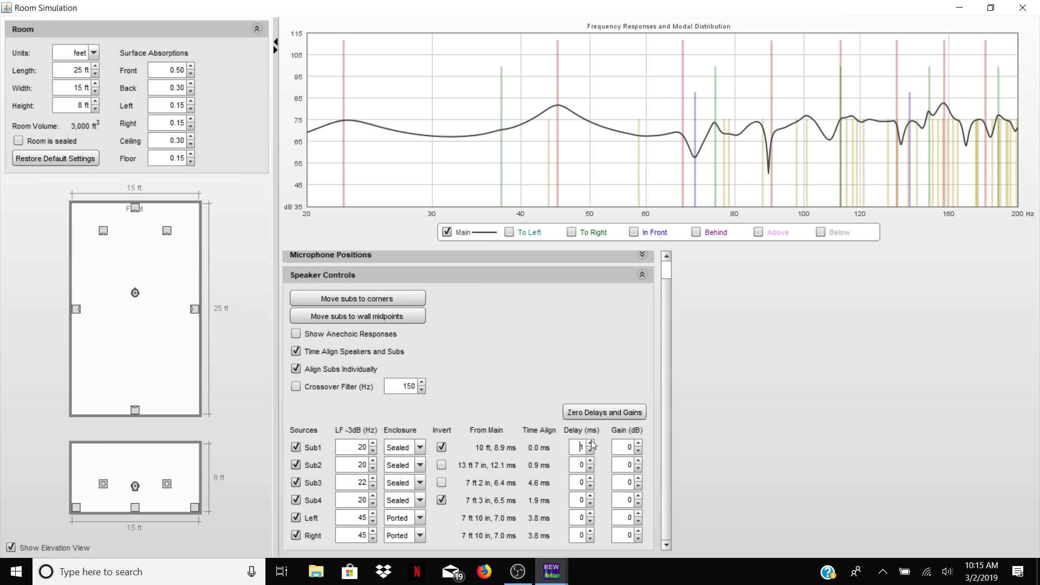
left_click(591, 442)
left_click(591, 451)
left_click(590, 462)
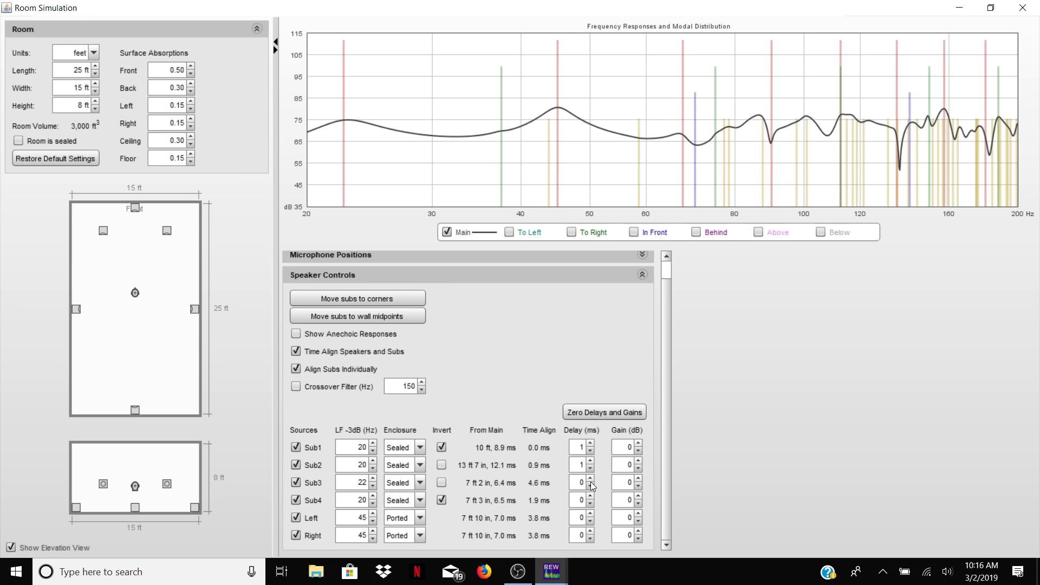
left_click(591, 479)
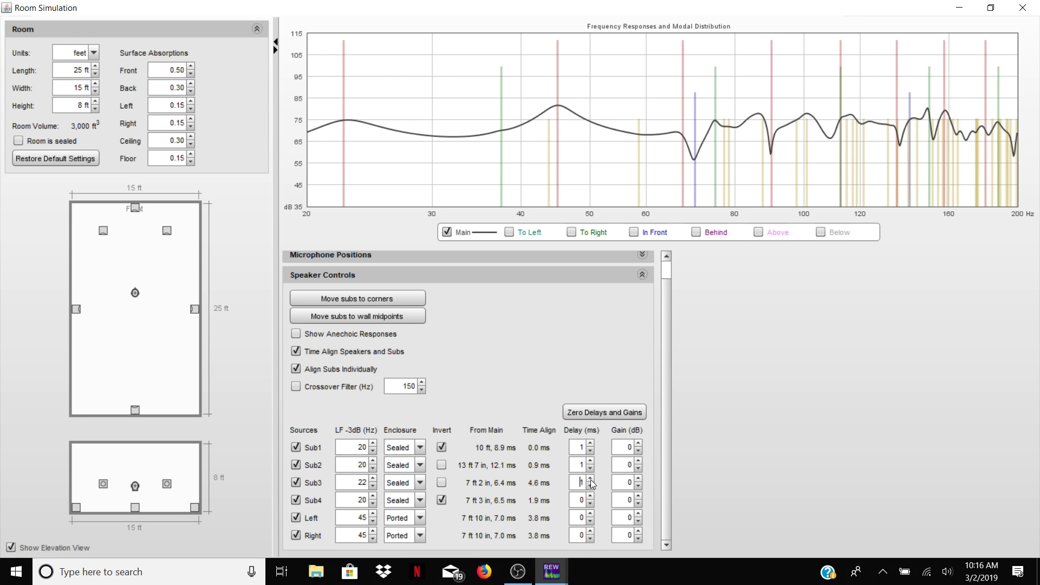
- Try raising the gains of Sub1, Sub4 and the Left speaker in turn, returning each one to 0 dB
left_click(640, 444)
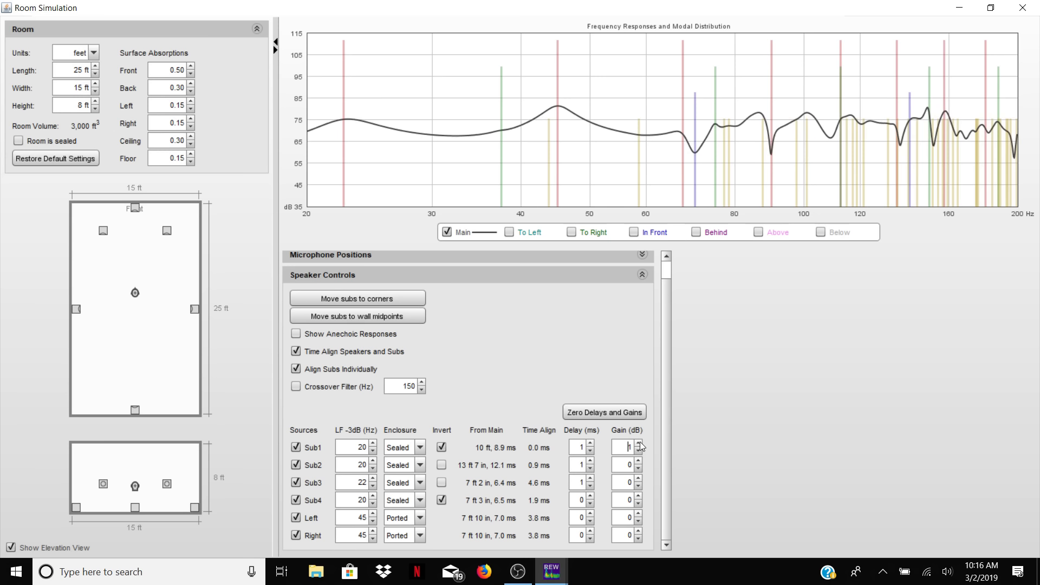
left_click(639, 451)
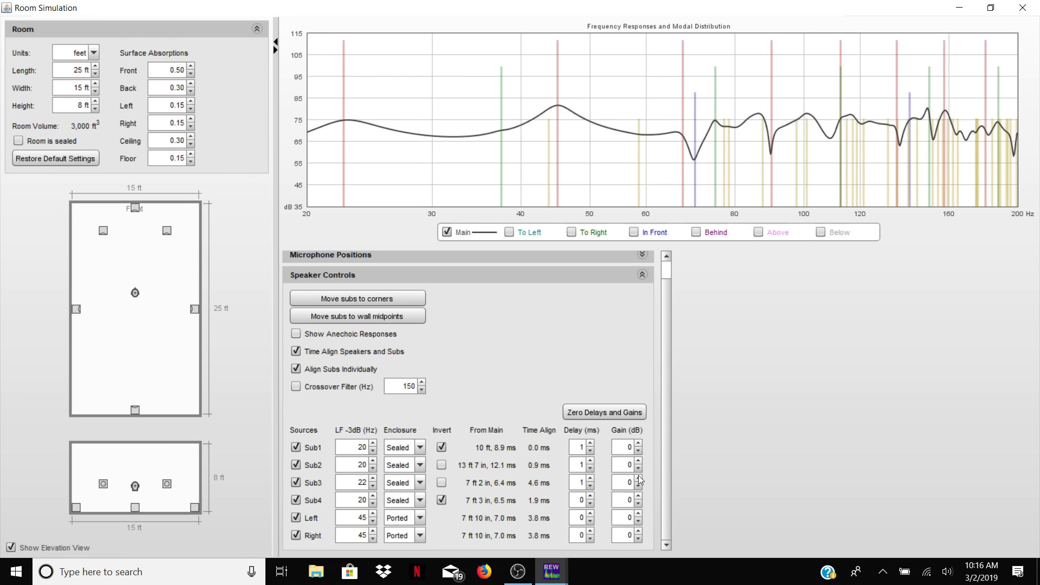
left_click(639, 497)
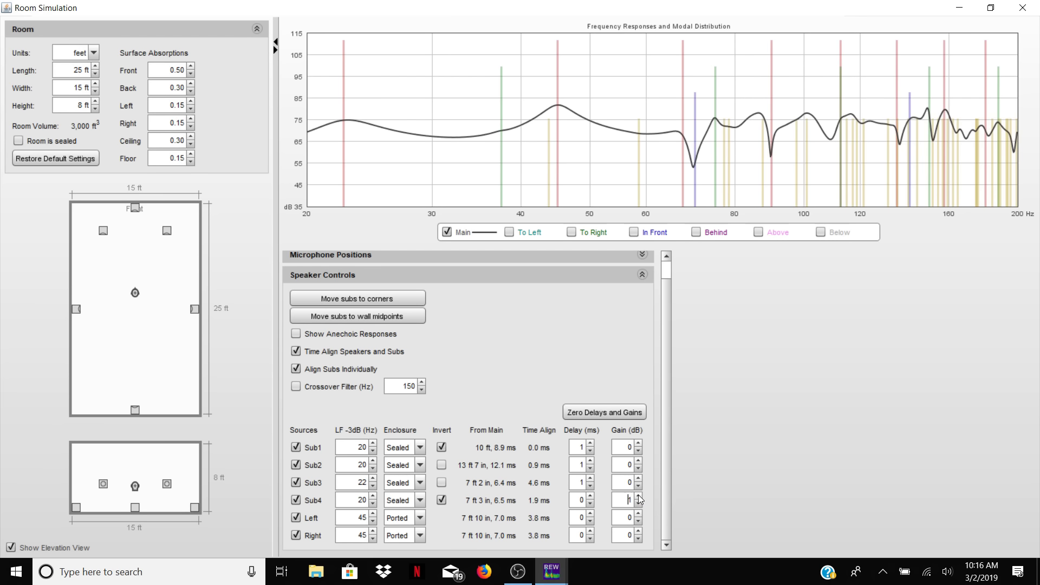
left_click(639, 514)
left_click(638, 522)
left_click(639, 504)
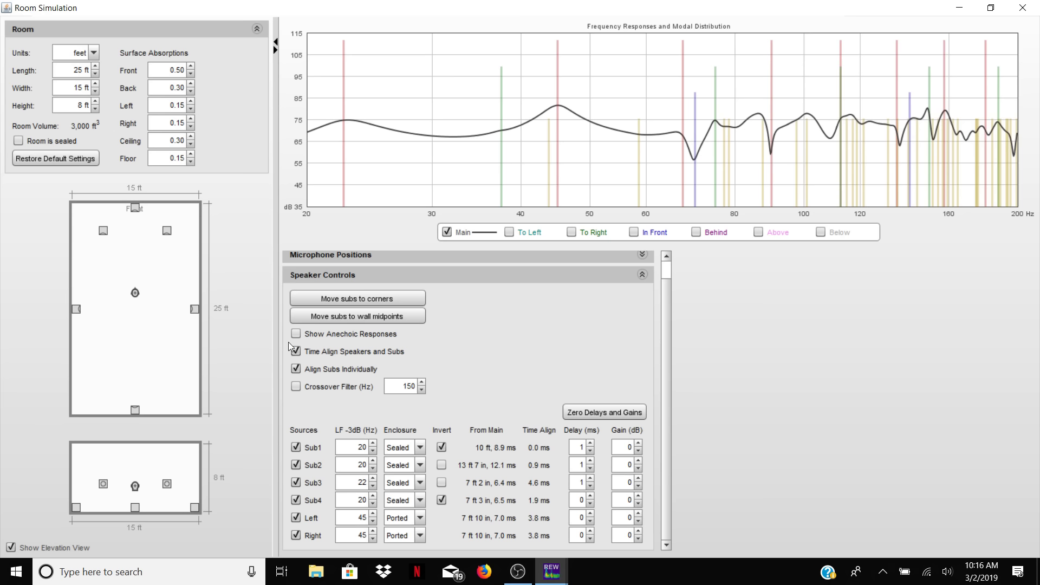
- Enable the crossover filter and set its frequency to 80 Hz
left_click(296, 387)
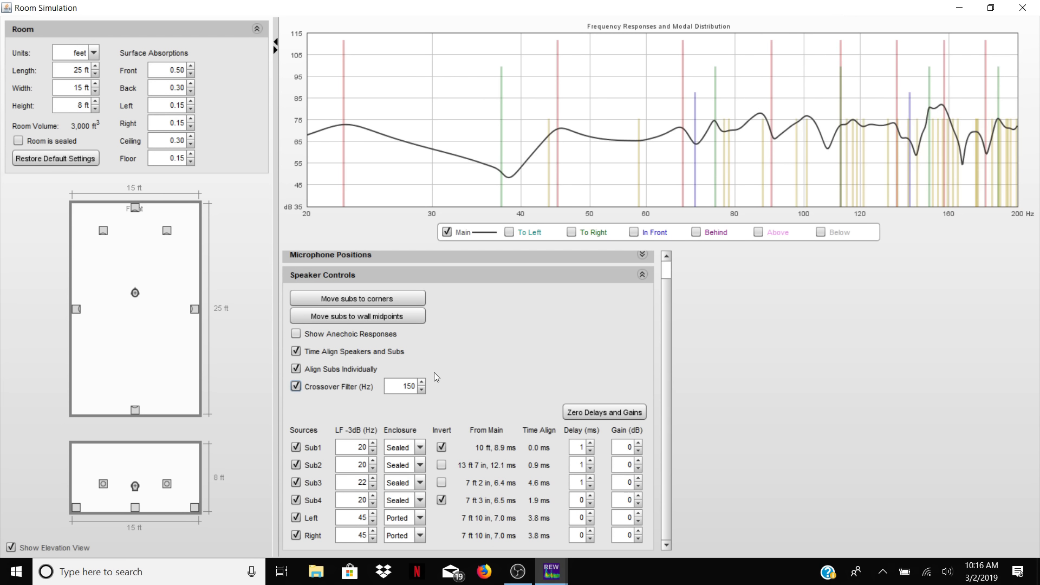
double_click(414, 388)
type("80")
key("Return")
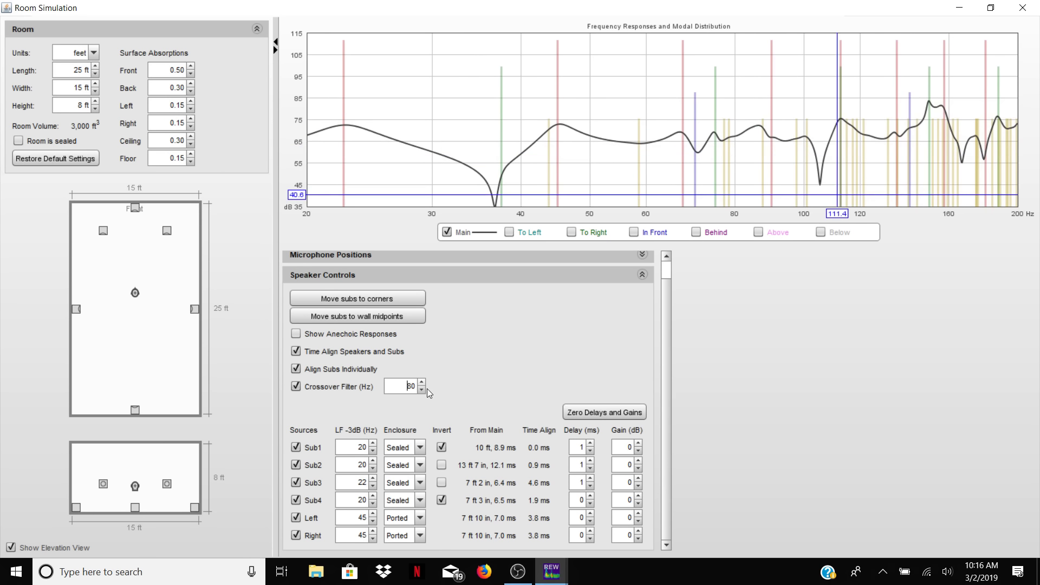
- Show the To Left and To Right responses and toggle the crossover filter to compare them, leaving the filter off
left_click(512, 232)
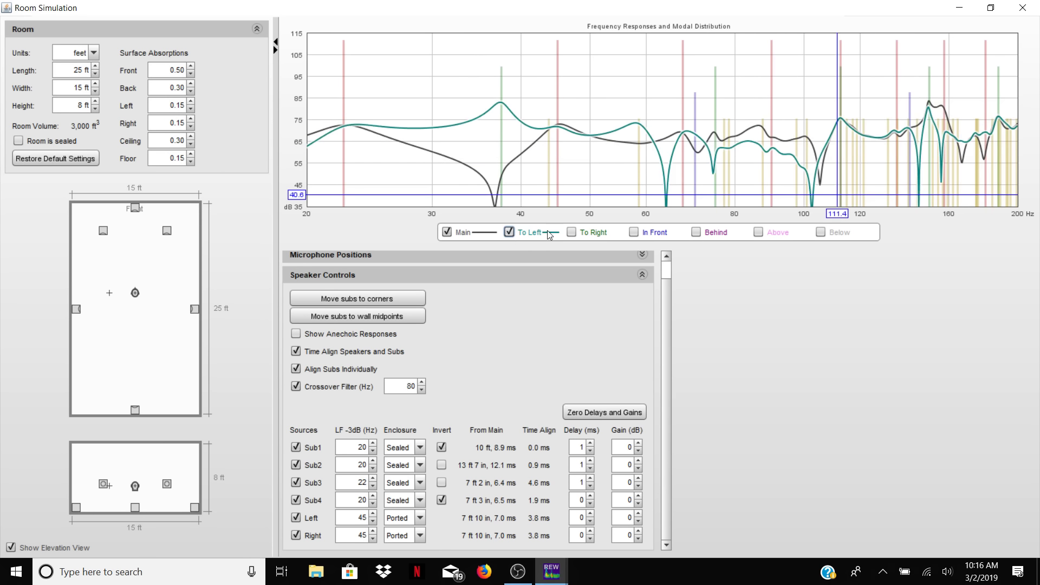
left_click(572, 232)
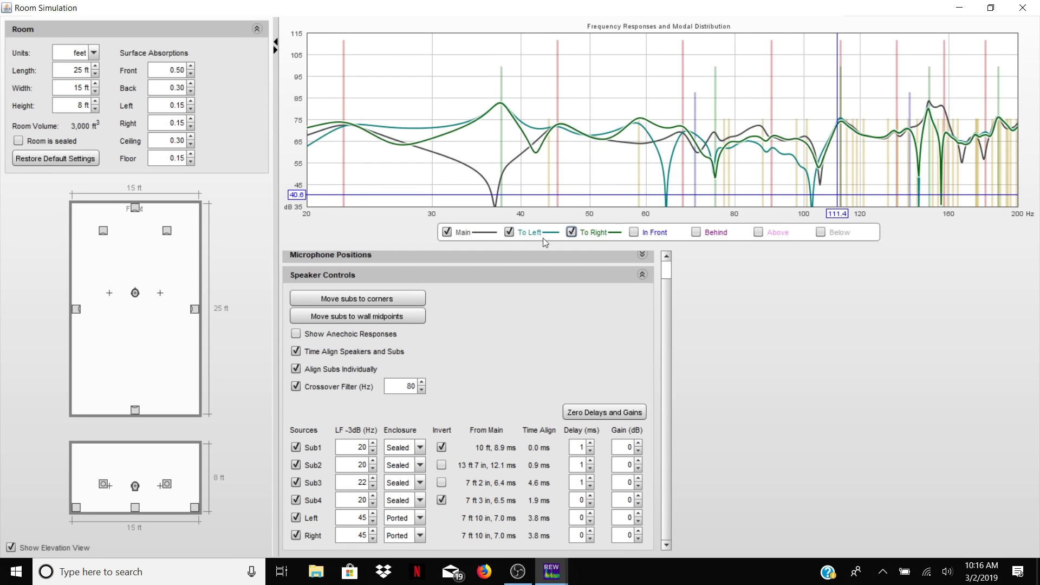
left_click(295, 387)
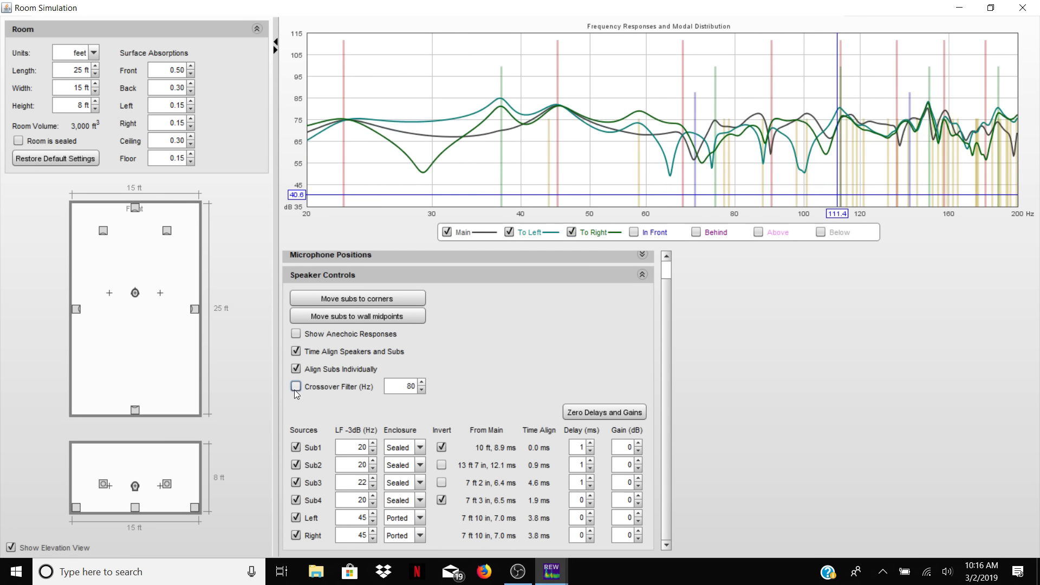
left_click(295, 387)
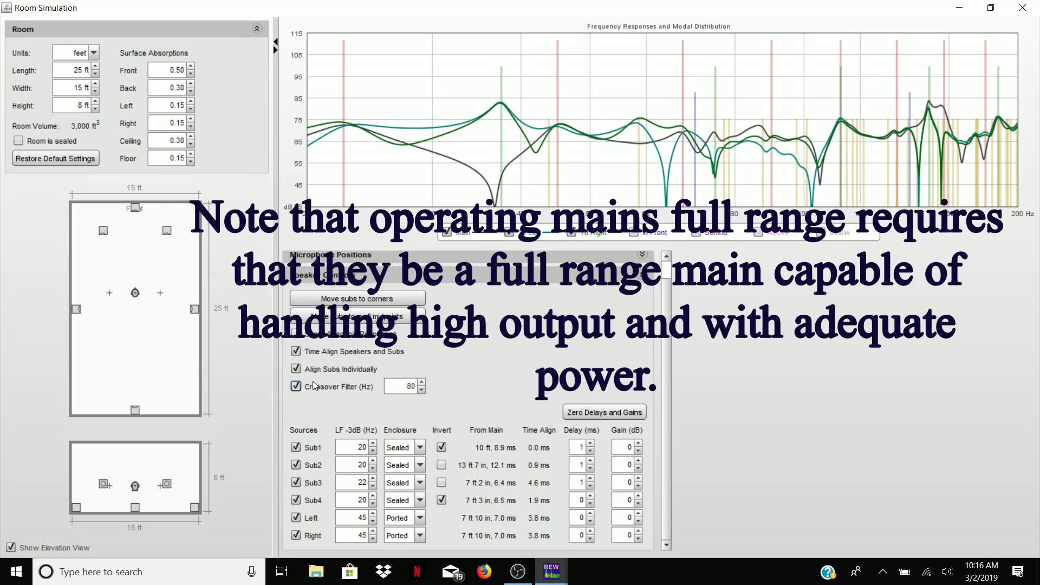
left_click(295, 387)
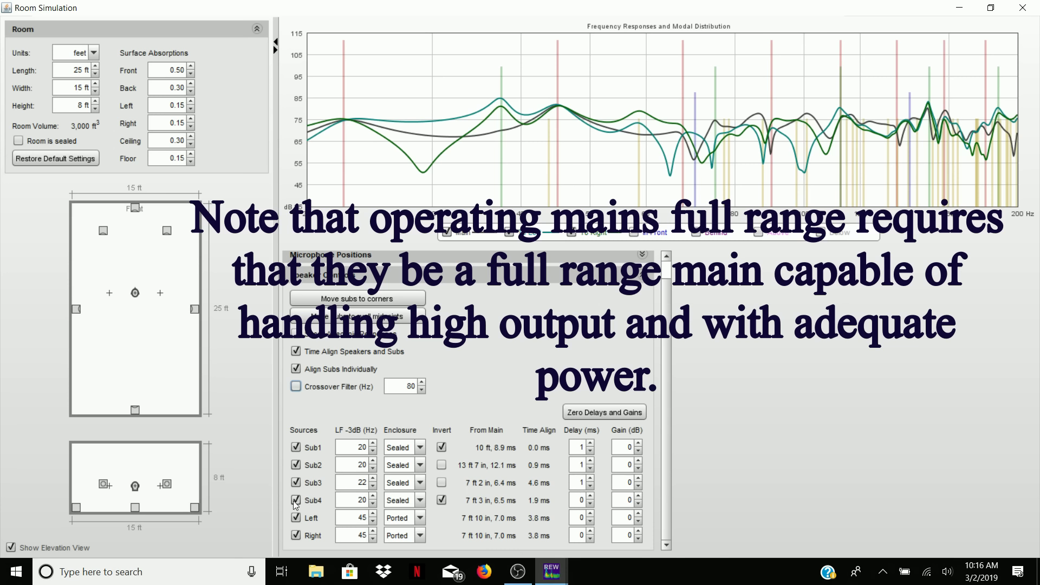
- Disable the Left speaker and all four subs, and hide the To Left and To Right responses
left_click(296, 518)
left_click(296, 500)
left_click(297, 484)
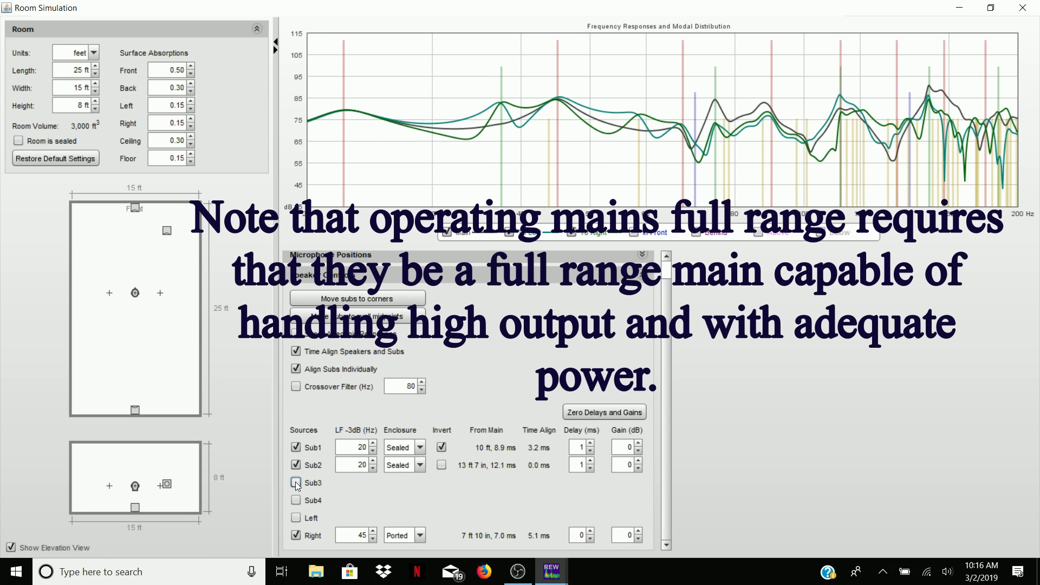
left_click(296, 465)
left_click(296, 447)
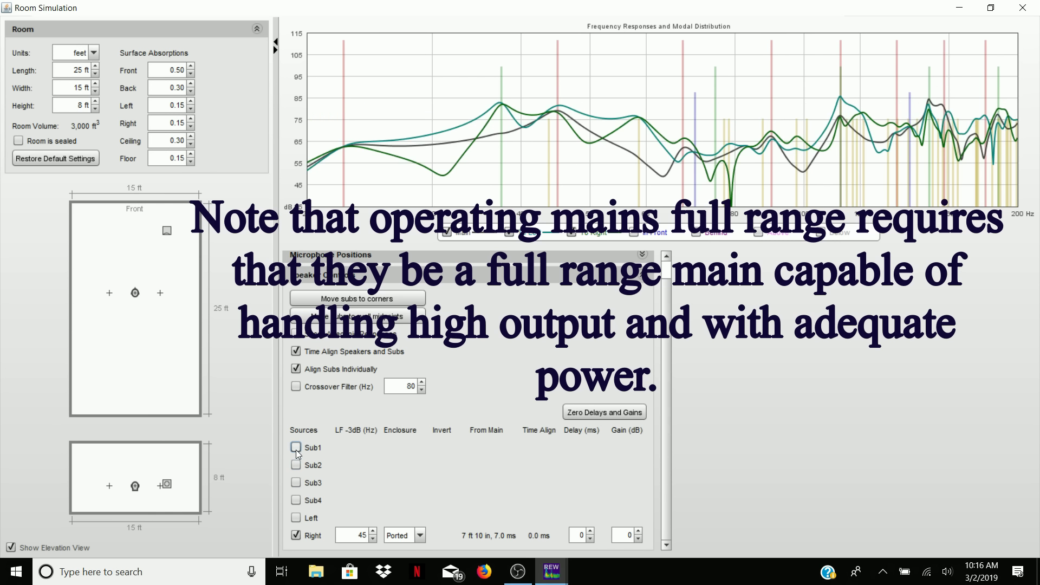
left_click(594, 234)
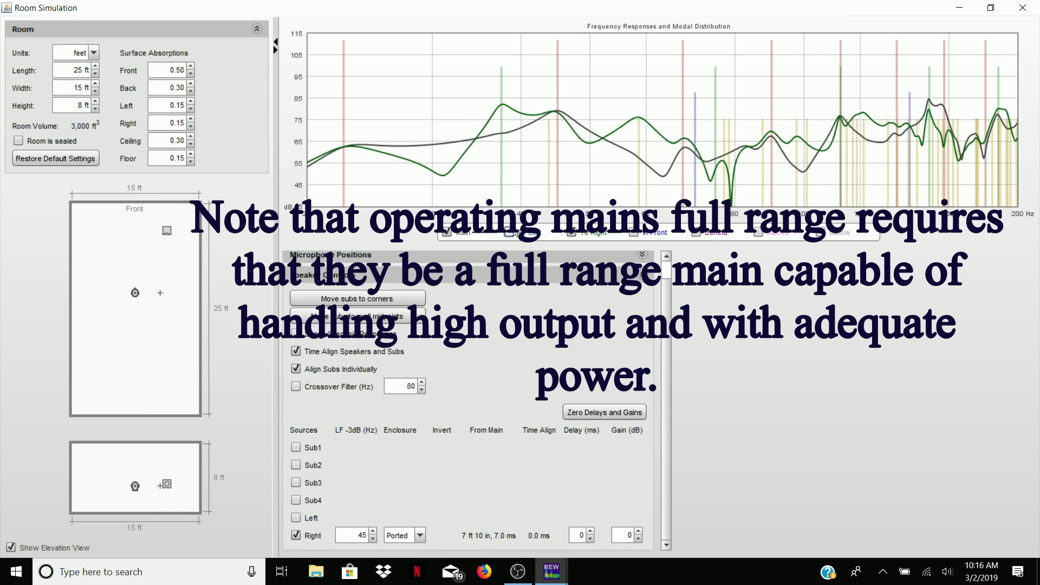
left_click(594, 235)
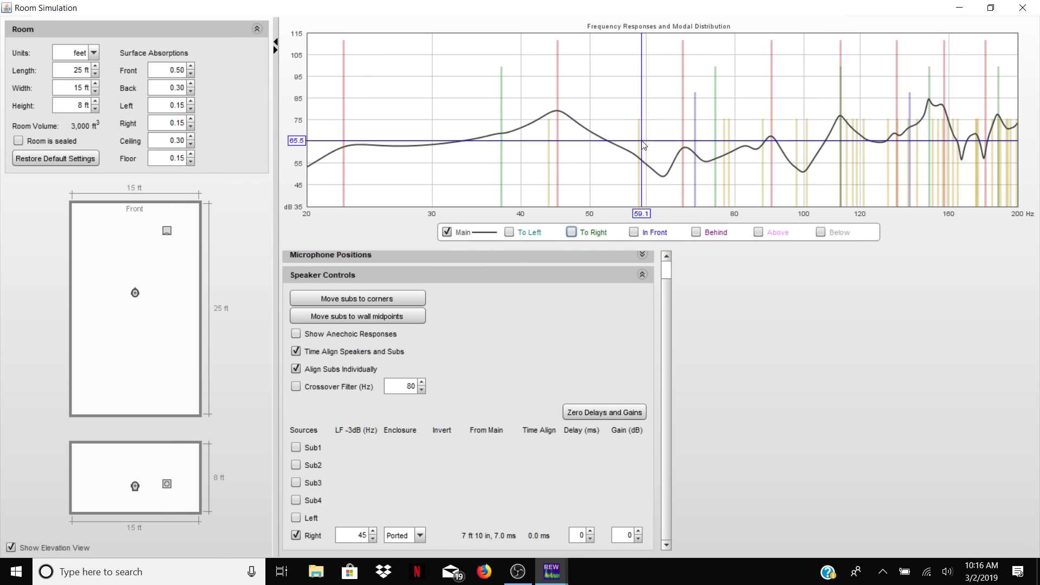
- Enable the Left speaker and Sub1 through Sub4 one at a time to compare responses, and toggle the sealed-room option on and off
left_click(297, 515)
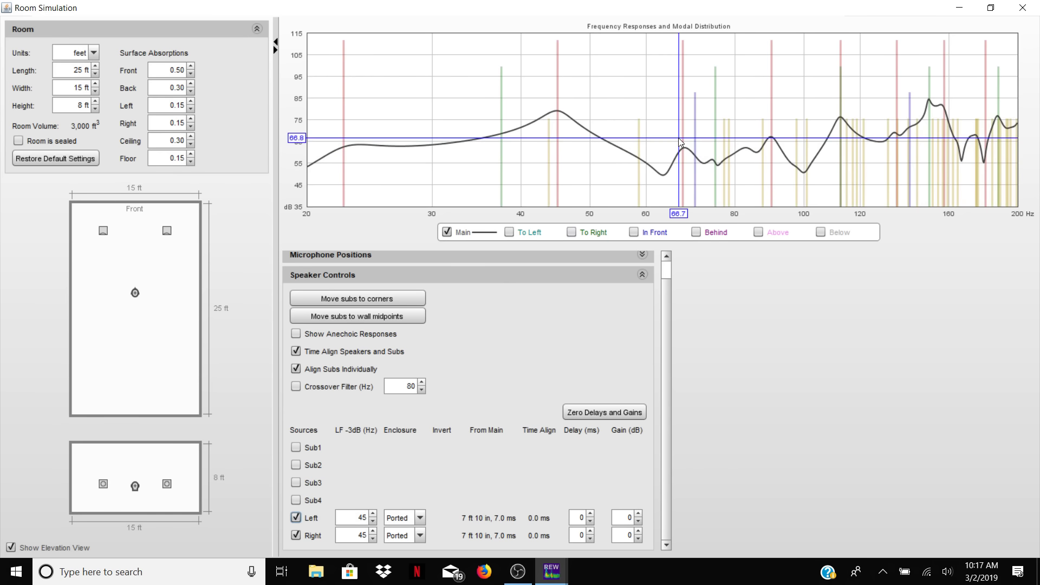
left_click(296, 447)
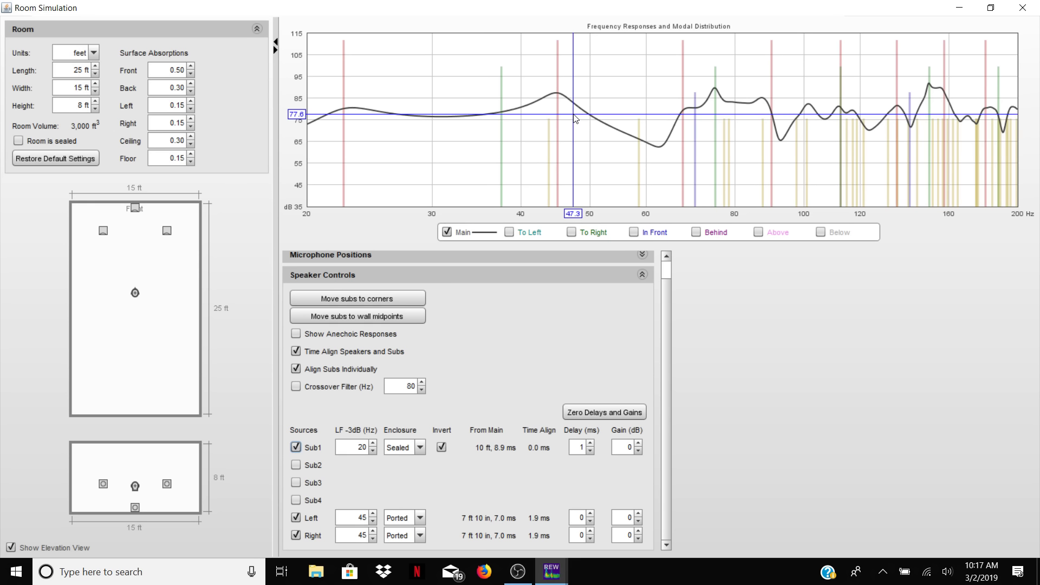
left_click(296, 465)
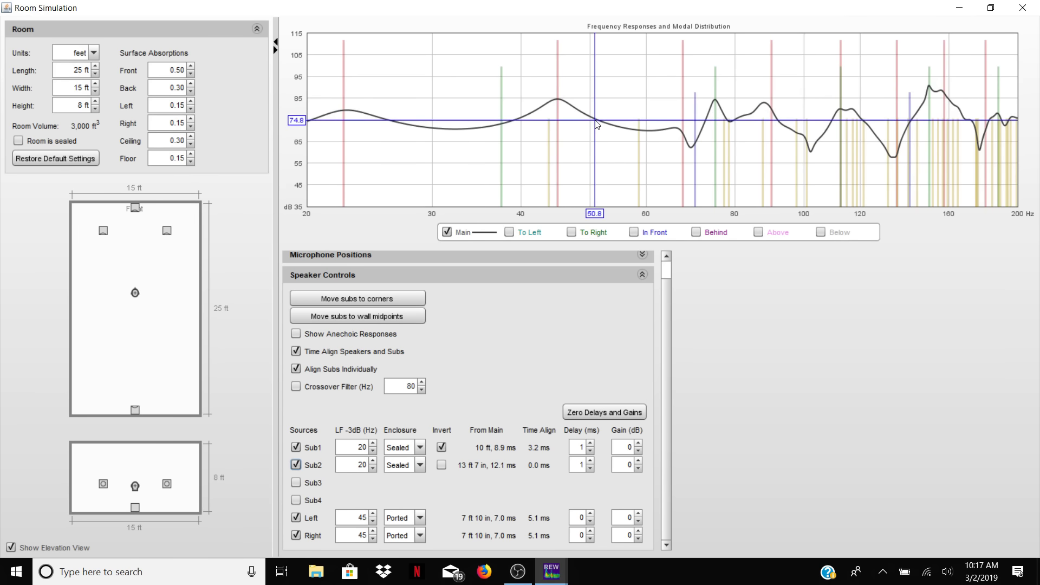
left_click(296, 483)
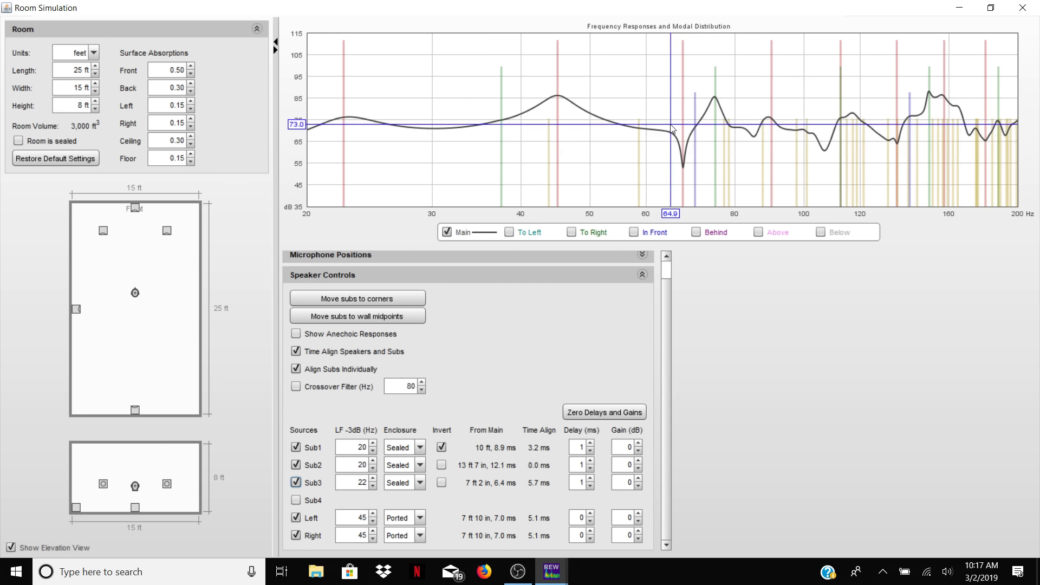
left_click(296, 500)
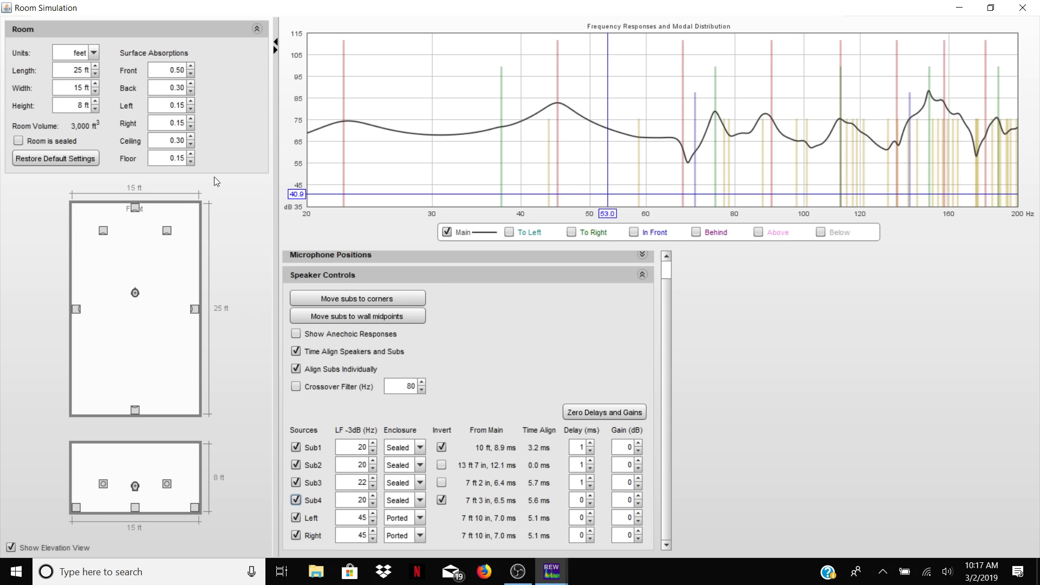
left_click(19, 141)
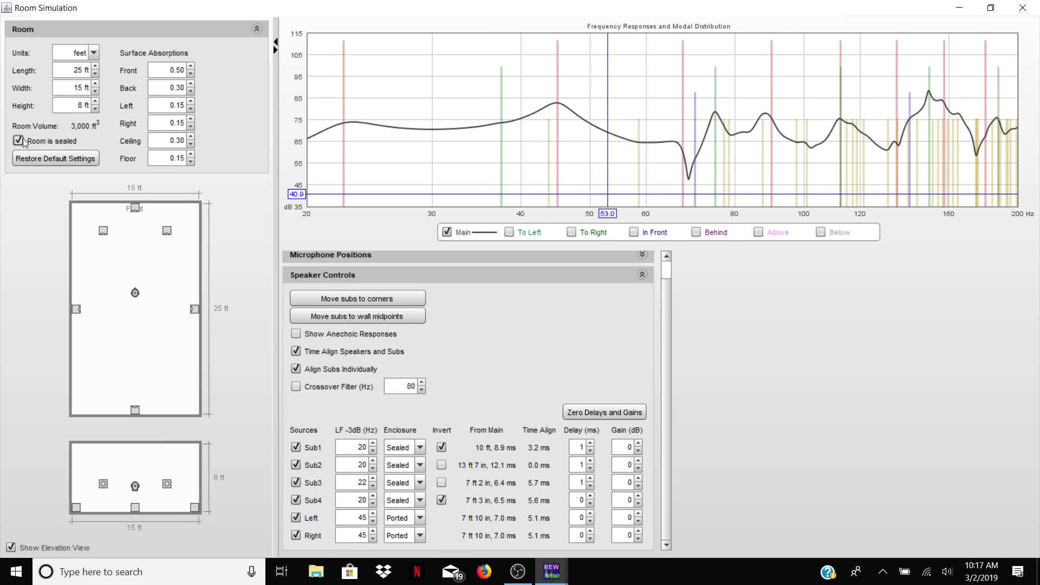
left_click(19, 141)
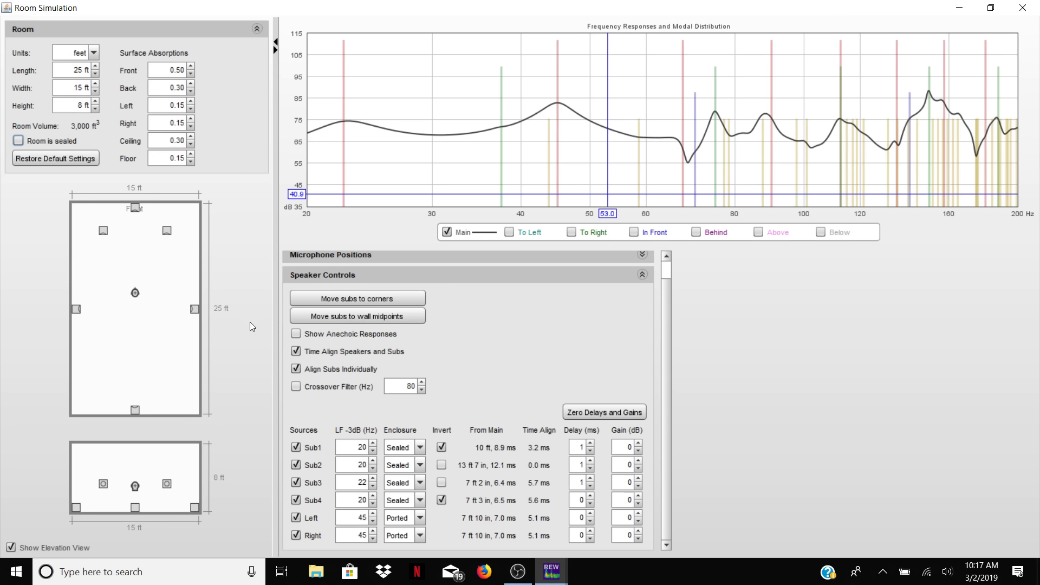
- Disable all four subs and both the Left and Right speakers
left_click(297, 499)
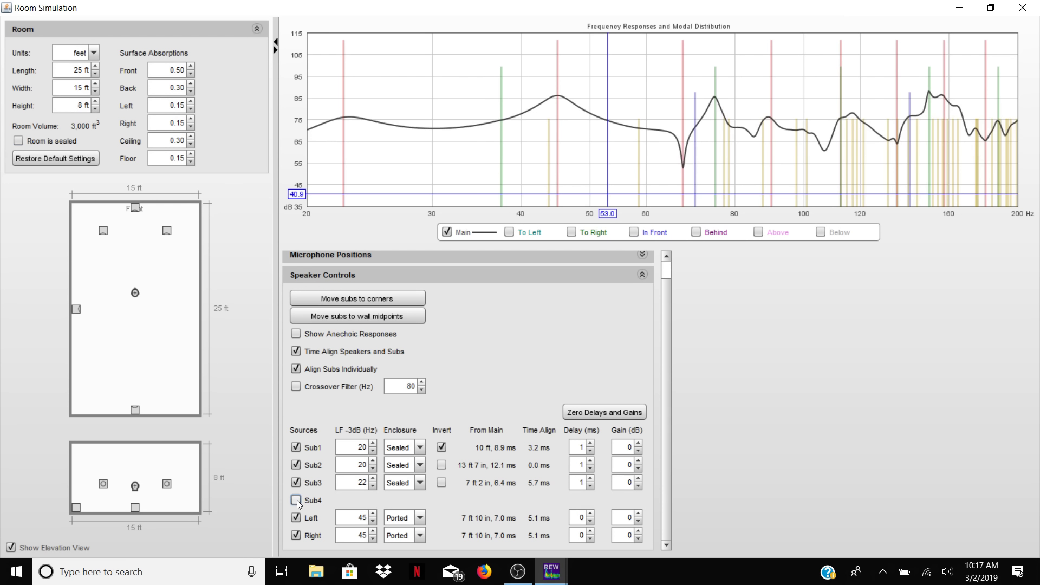
left_click(297, 481)
left_click(295, 465)
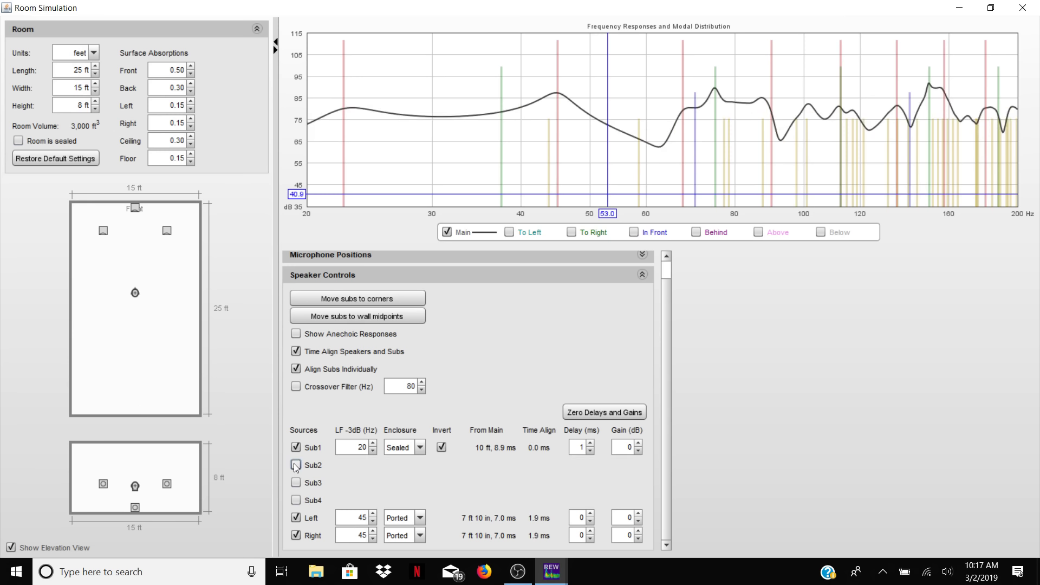
left_click(295, 447)
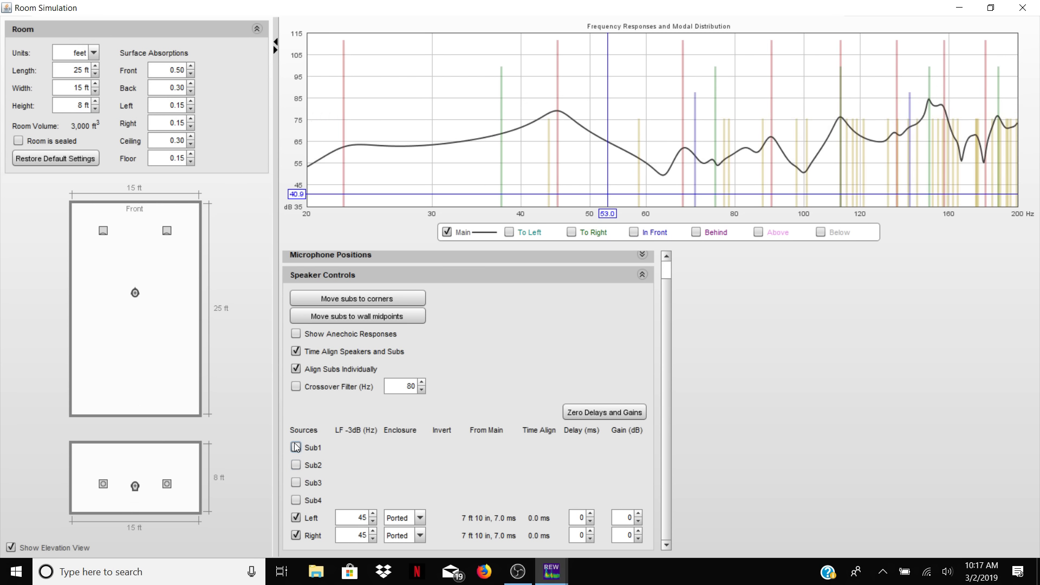
left_click(295, 518)
left_click(296, 535)
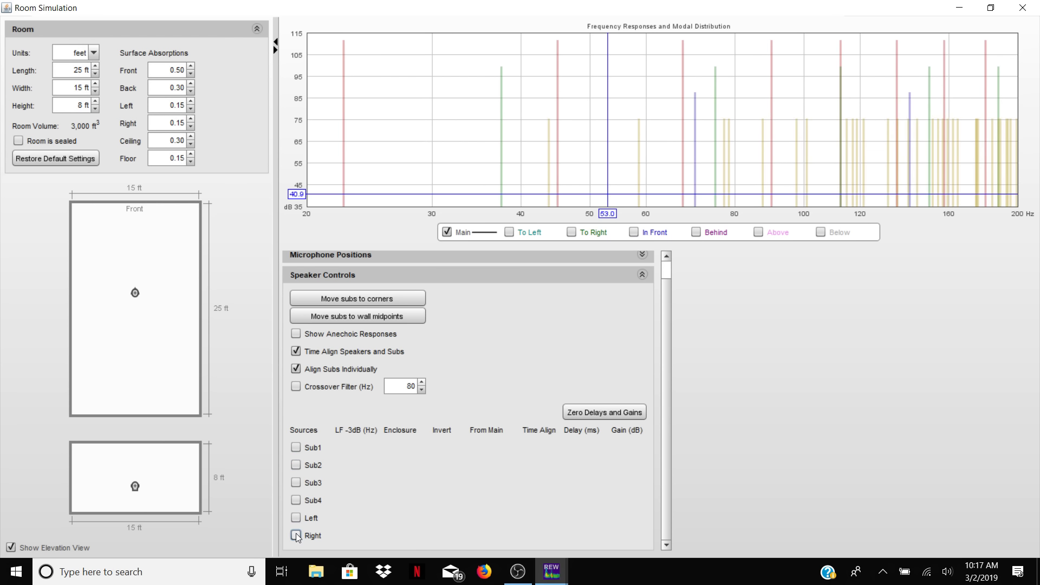
- Enable only Sub1, try it about 3 ft 4 in from the front wall, move it back toward the wall, and disable it
left_click(297, 448)
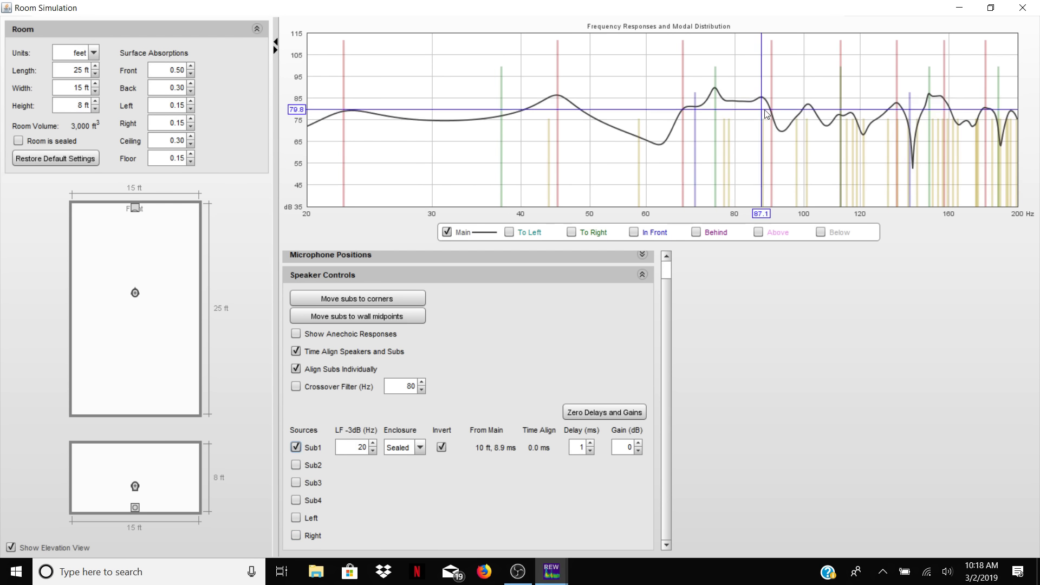
mouse_move(135, 208)
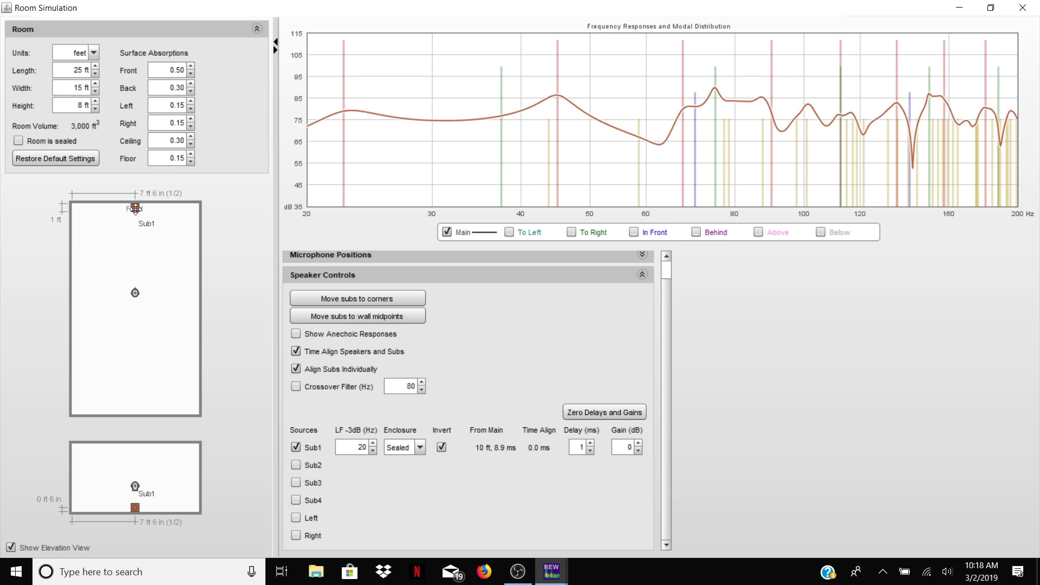
left_click_drag(135, 208, 135, 229)
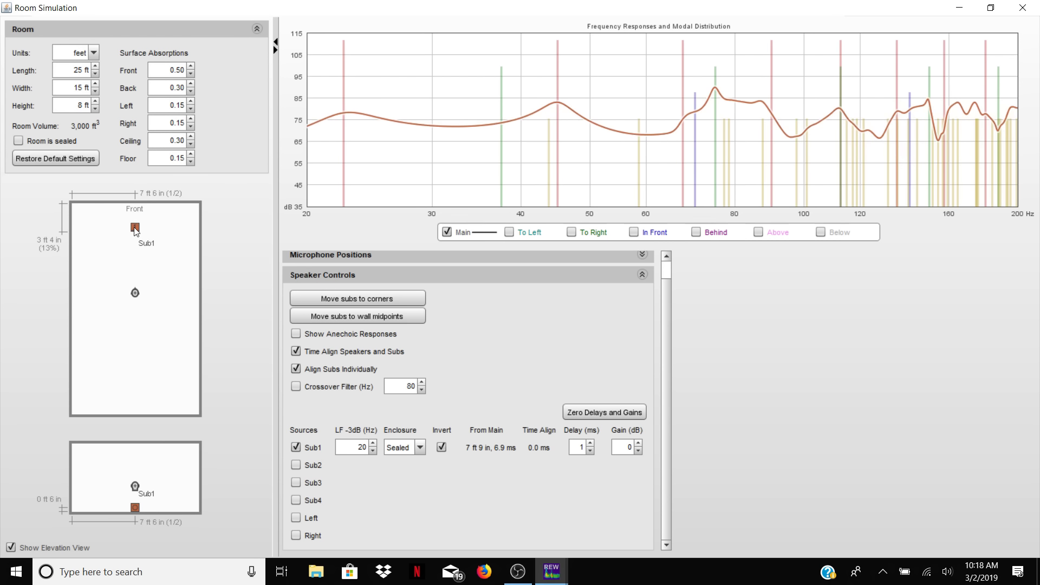
left_click_drag(135, 227, 135, 215)
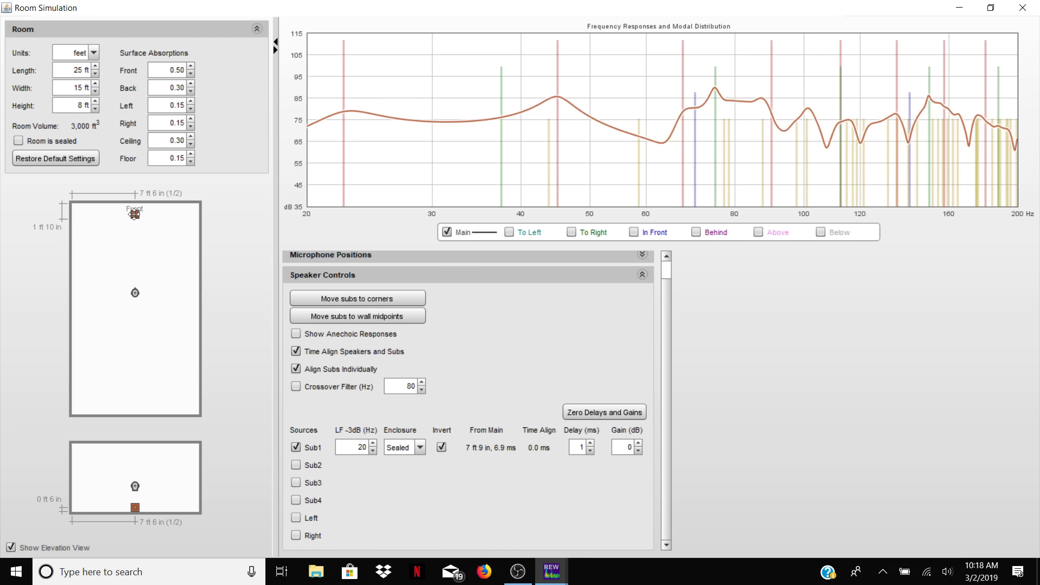
mouse_move(135, 215)
left_mouse_down()
mouse_move(134, 203)
mouse_move(121, 288)
mouse_move(123, 305)
mouse_move(135, 308)
mouse_move(135, 209)
left_mouse_up()
left_click(297, 447)
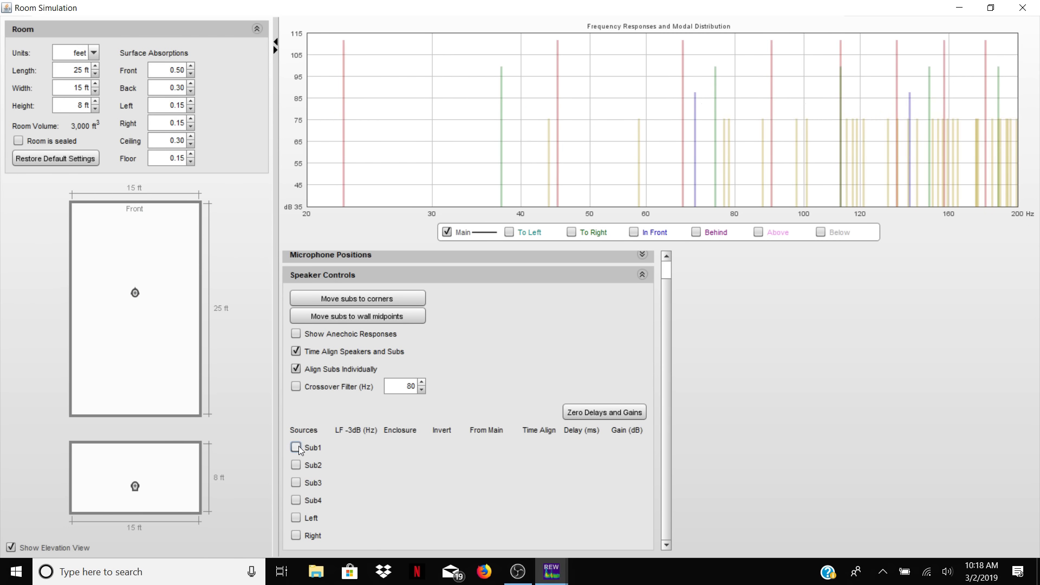
- Enable only the Left speaker and shift it slightly toward the room's centreline, 7 ft 6 in from the main listening position
left_click(297, 518)
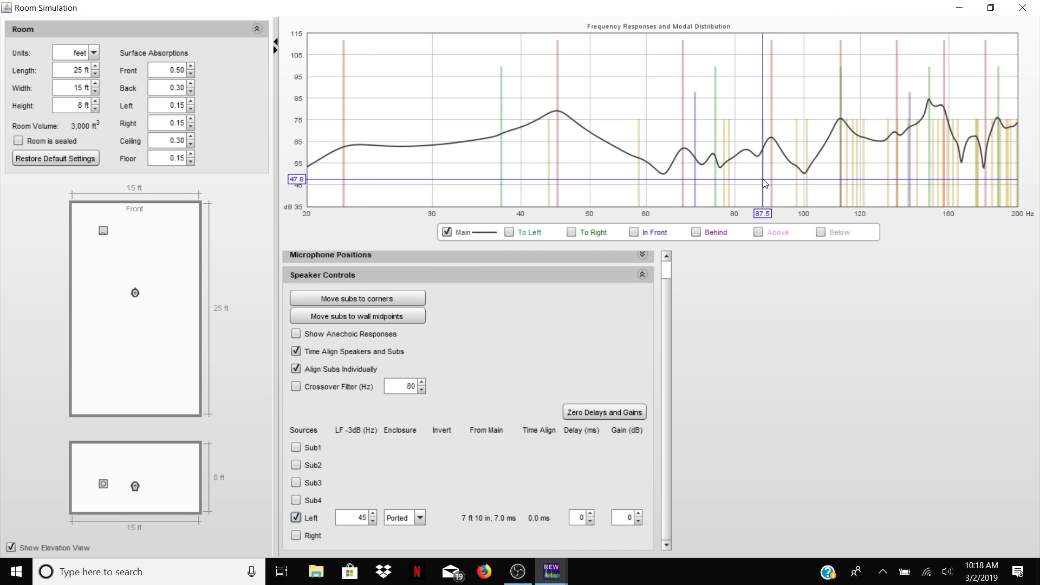
mouse_move(103, 232)
left_mouse_down()
mouse_move(101, 208)
mouse_move(103, 268)
mouse_move(98, 242)
mouse_move(78, 245)
mouse_move(129, 247)
mouse_move(108, 231)
left_mouse_up()
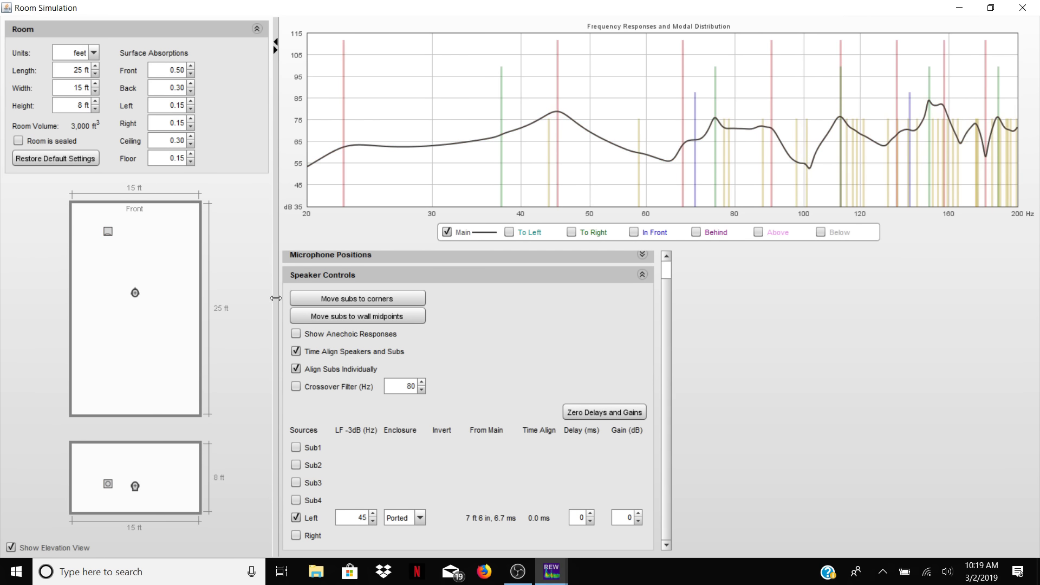
- Enable Sub1 through Sub4 alongside the Left speaker and zero all delays and gains
left_click(293, 447)
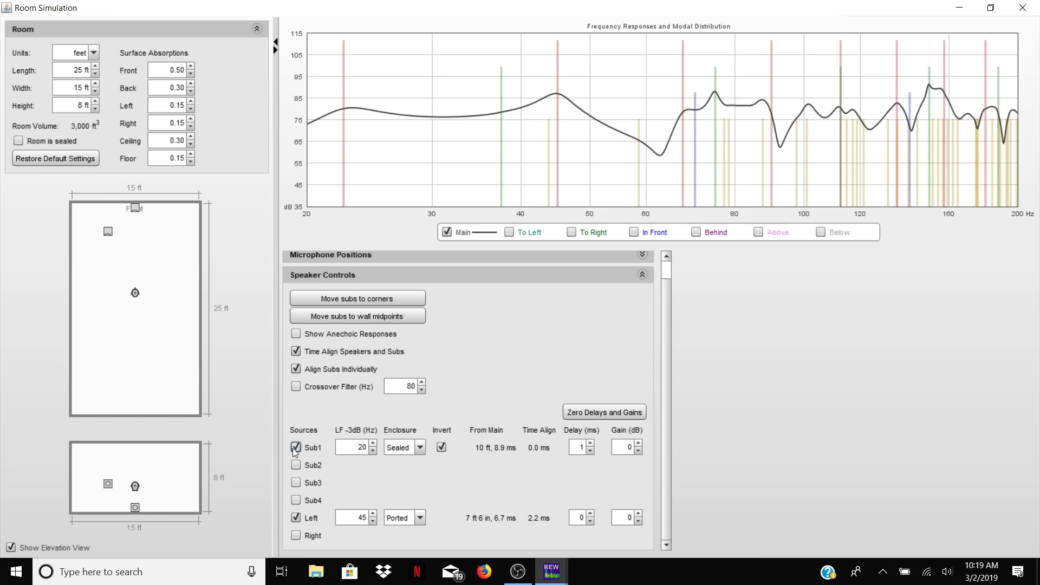
left_click(295, 465)
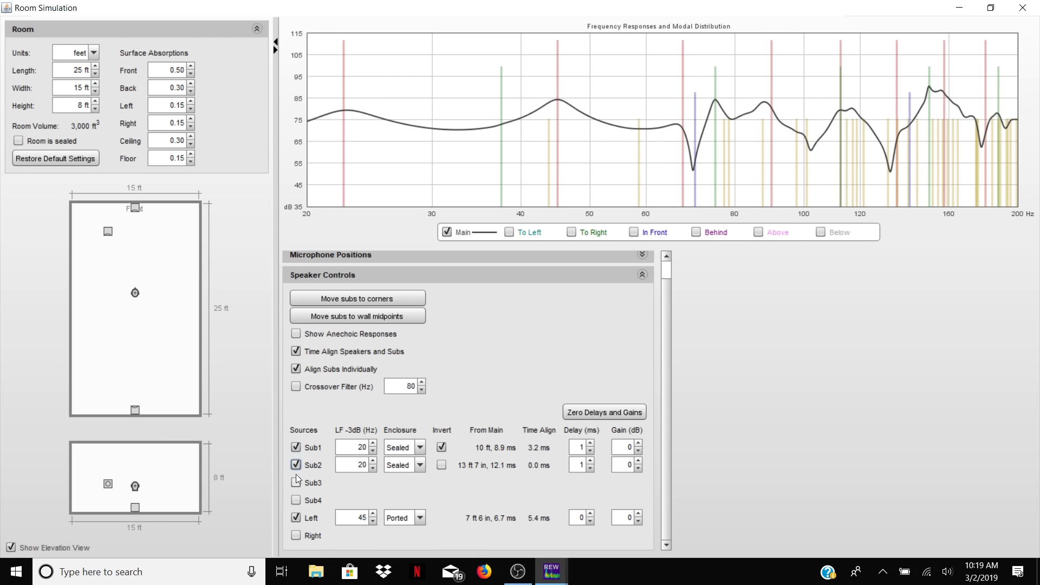
left_click(296, 485)
left_click(296, 501)
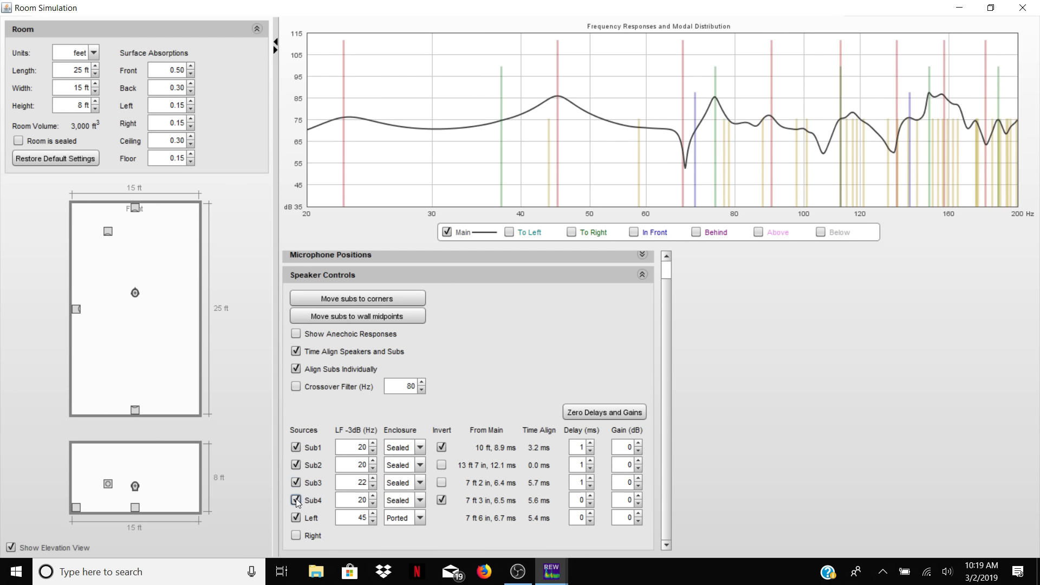
left_click(586, 412)
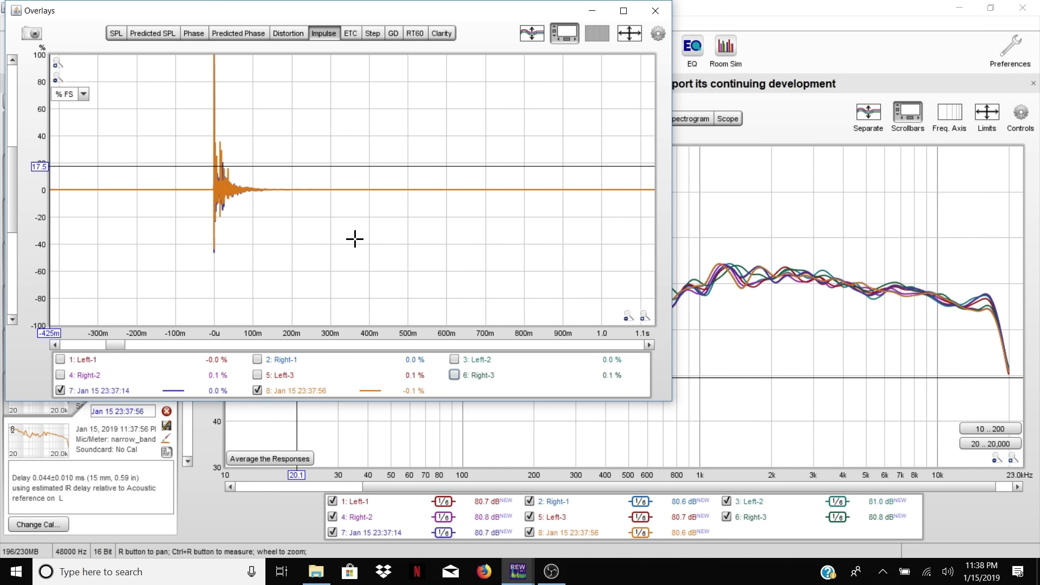
- Zoom in on the overlaid impulse responses of Jan 15 23:37:14 and 23:37:56, check the plot options, and close the Overlays window
left_click(644, 316)
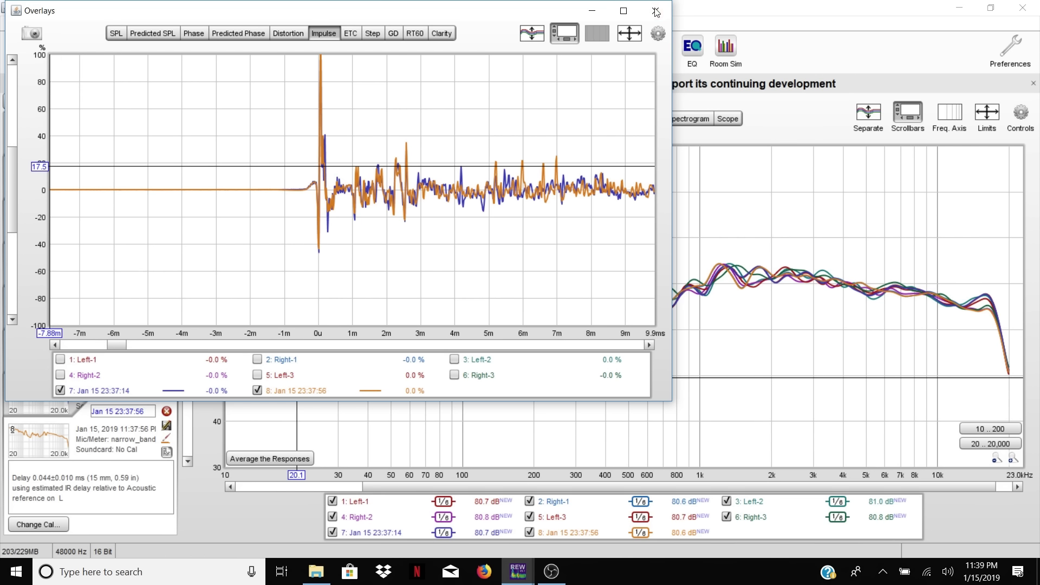
left_click(657, 33)
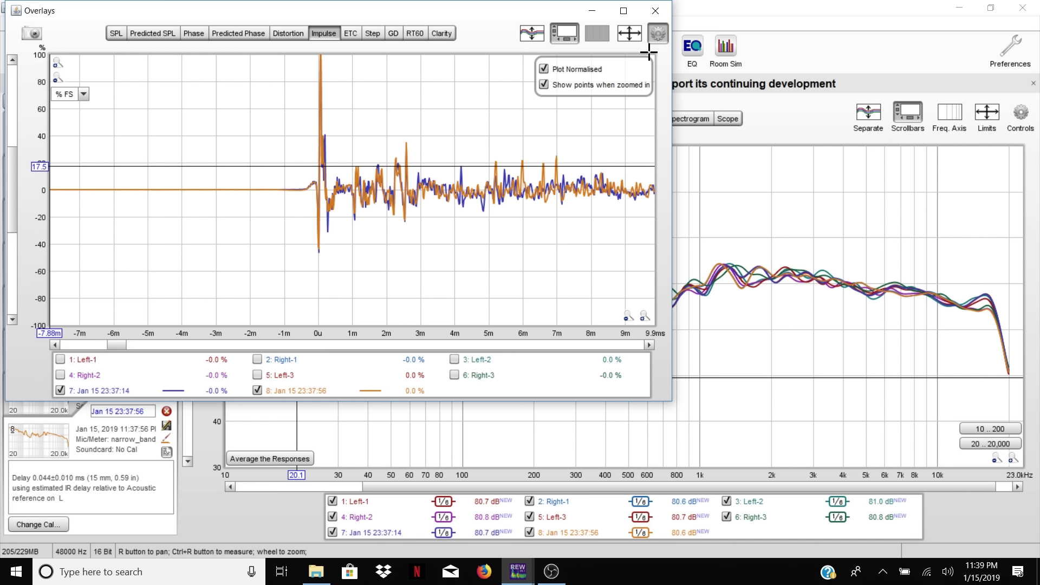
left_click(657, 37)
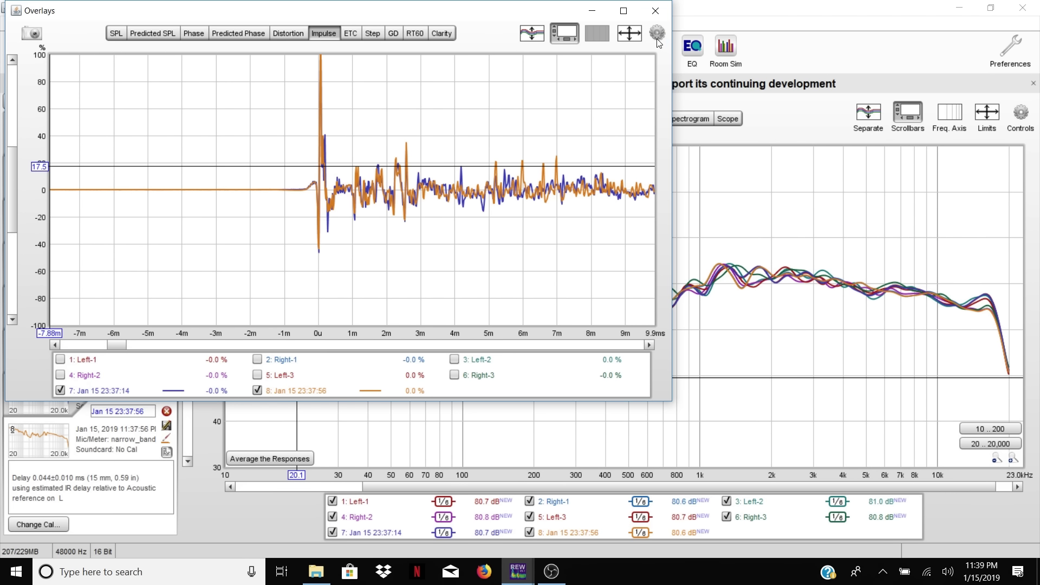
left_click(656, 11)
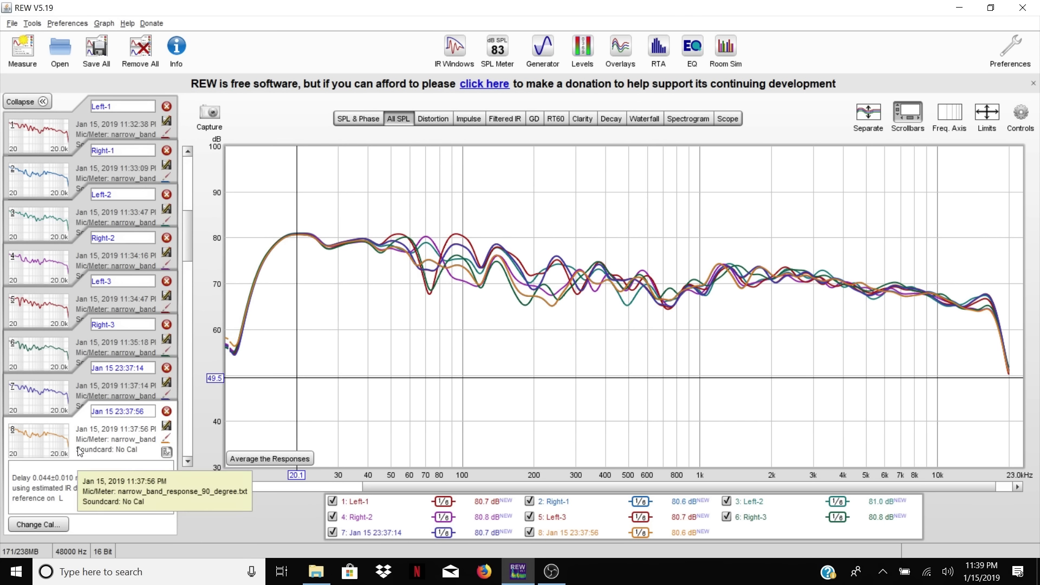
left_click(74, 397)
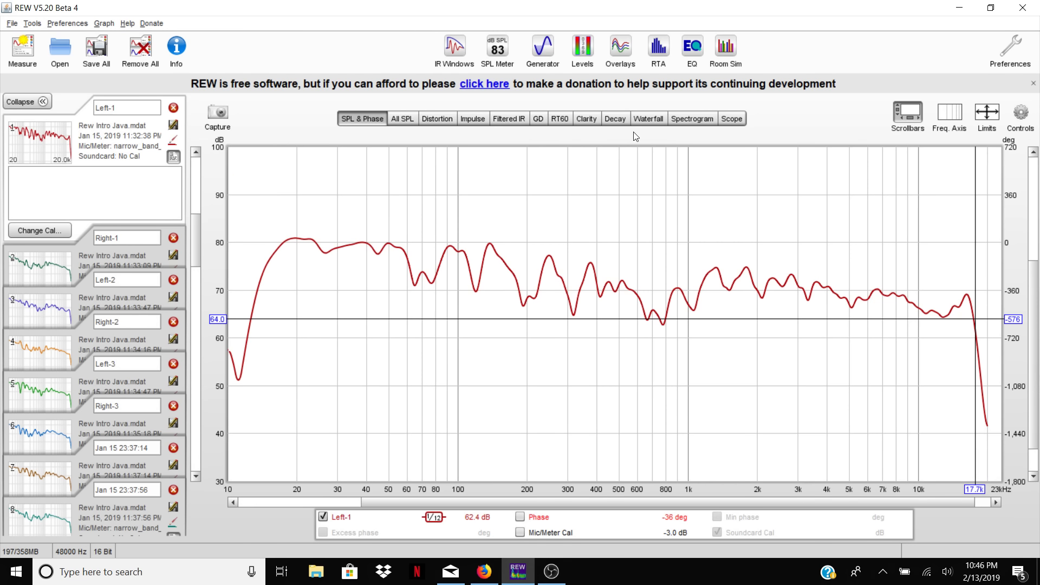
- View the RT60 graph for the Left-1 measurement and switch to its waterfall plot
left_click(558, 119)
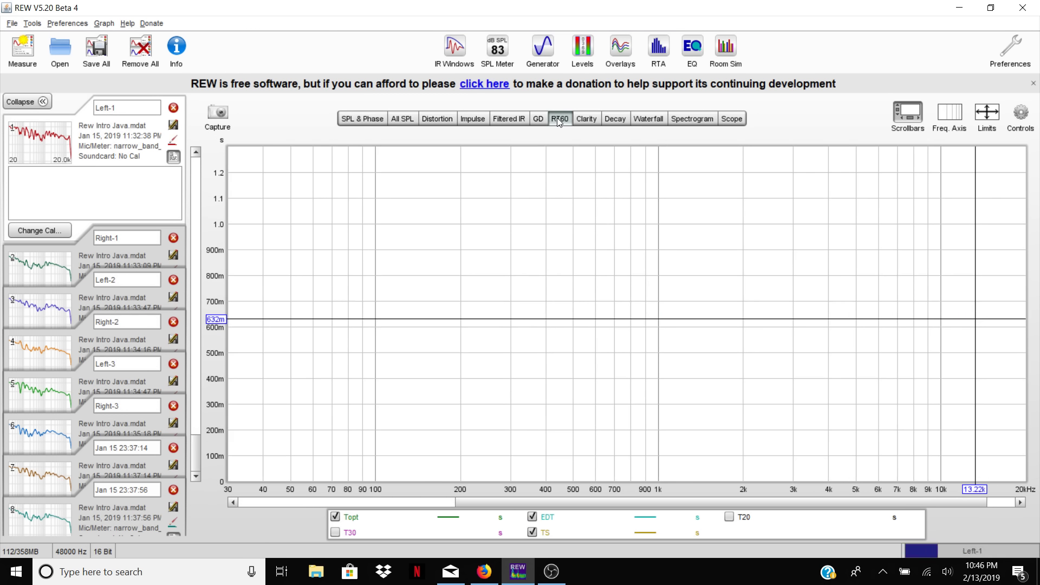
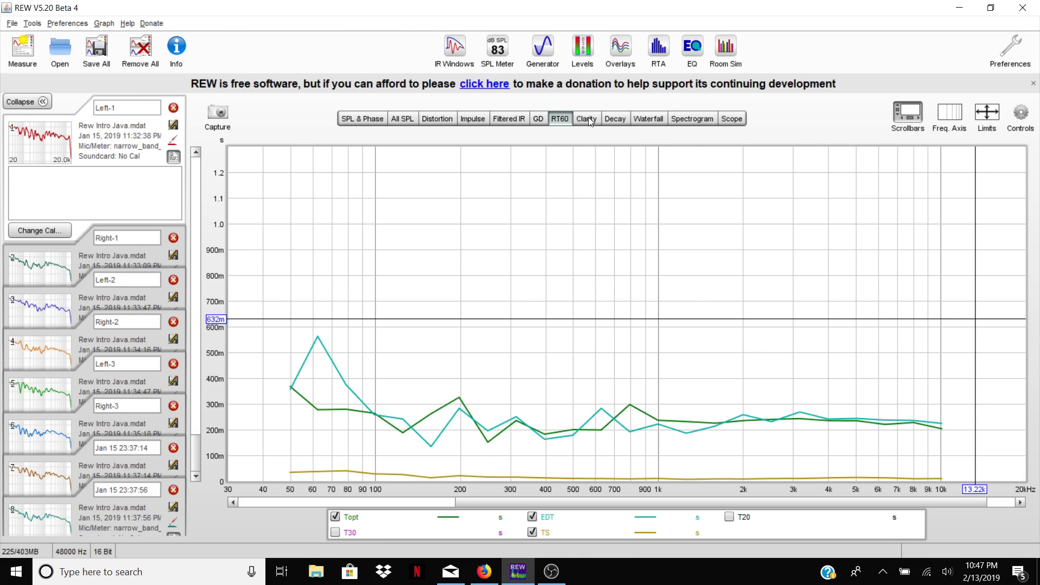
left_click(635, 118)
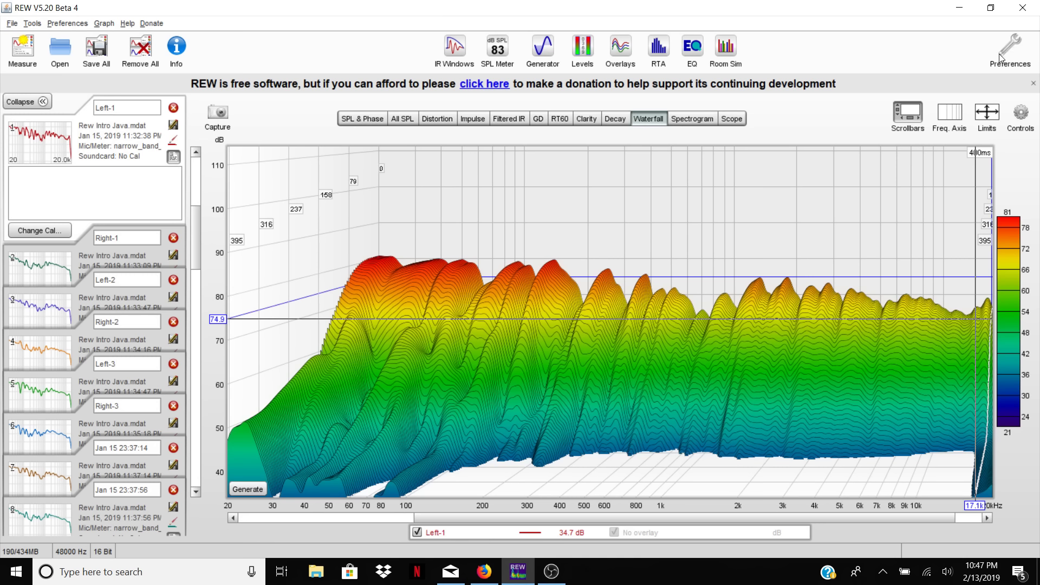
- Turn off CSD mode for the Left-1 waterfall and limit its frequency range to 10–200 Hz
left_click(1021, 116)
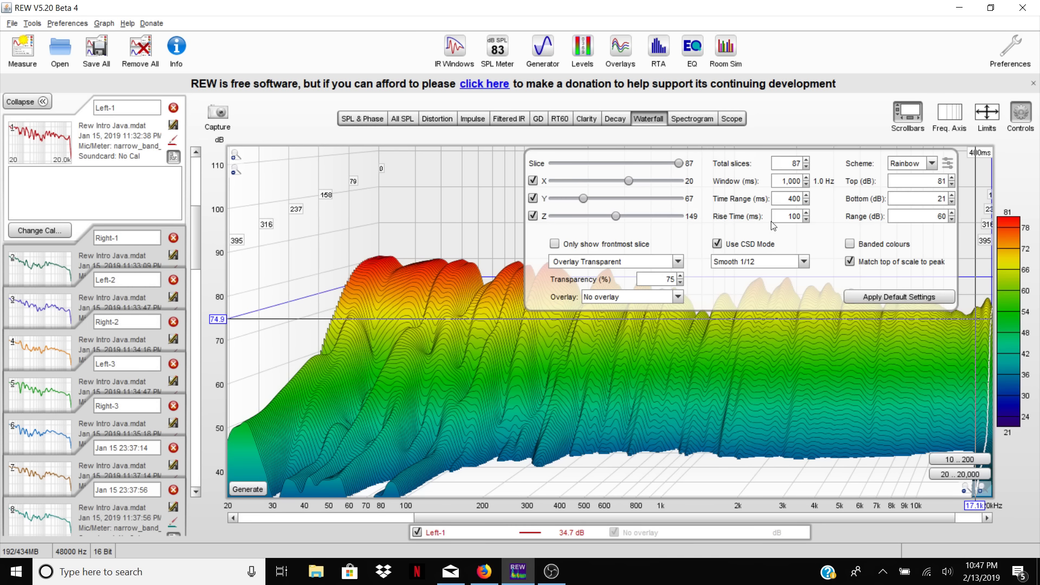
left_click(720, 245)
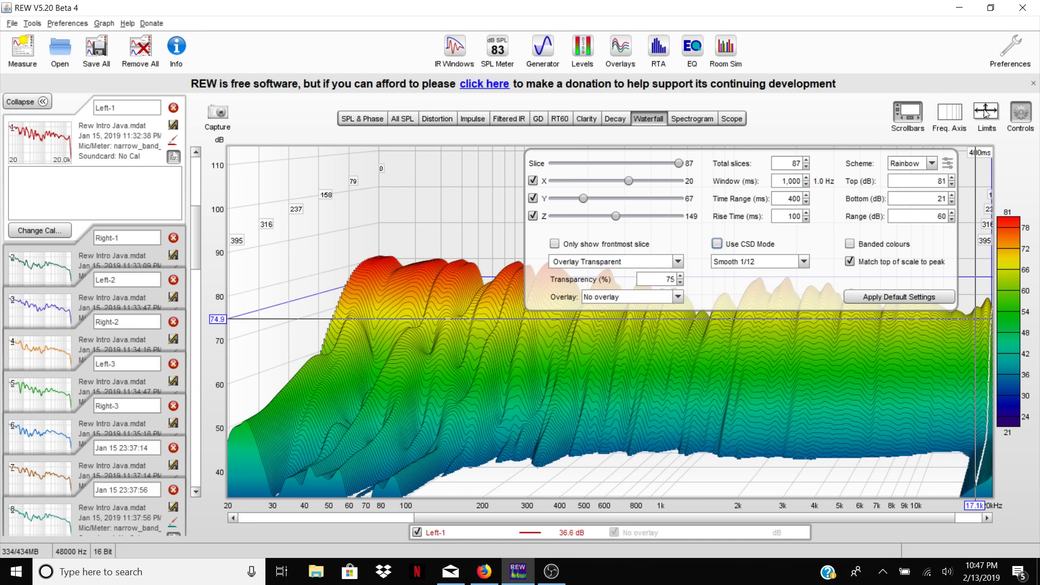
left_click(1023, 119)
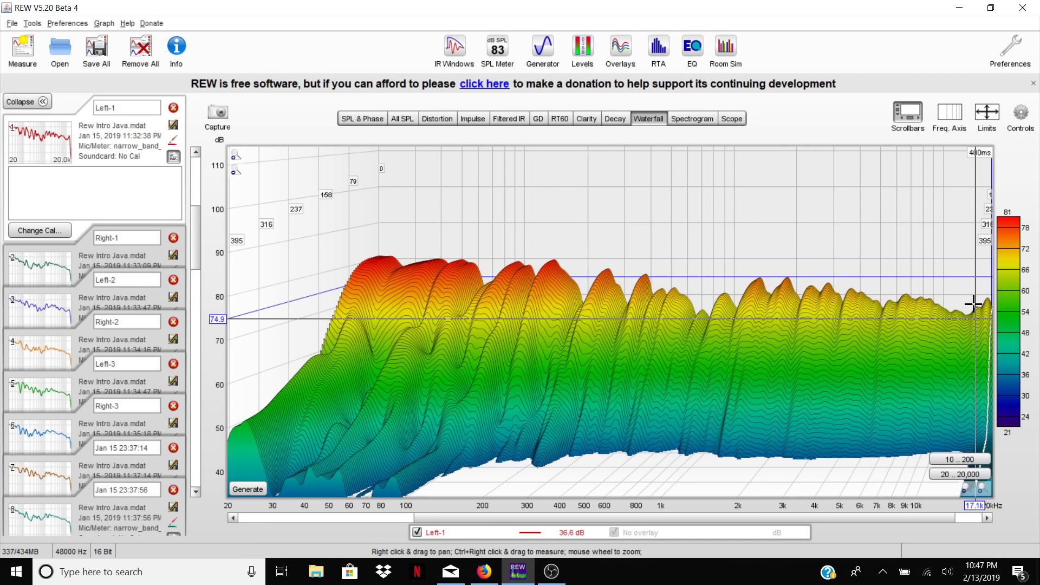
left_click(967, 459)
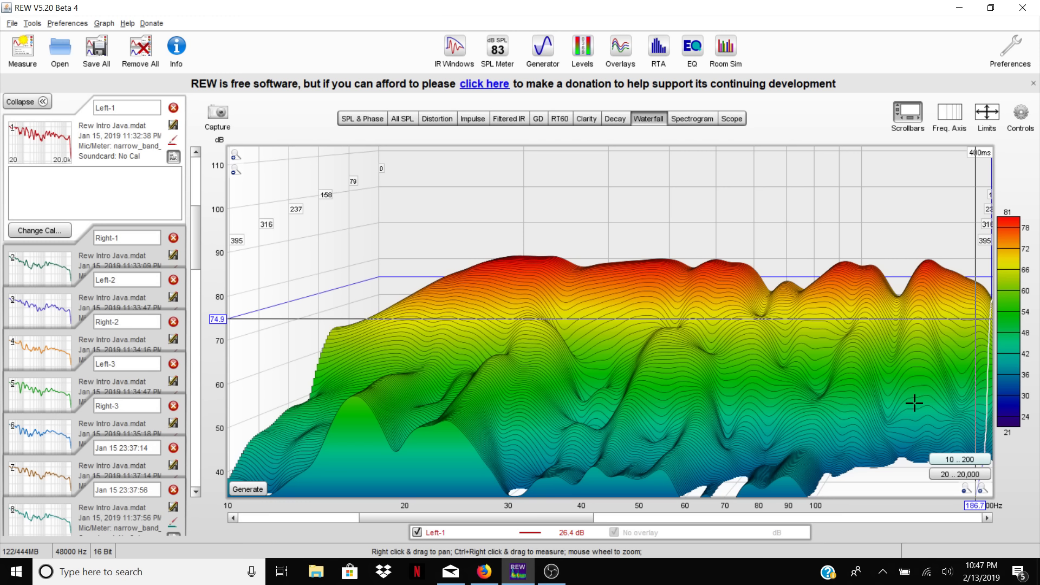
- Trace the Left-1 waterfall's decay at about 117, 104 and 87 Hz
left_click(855, 337)
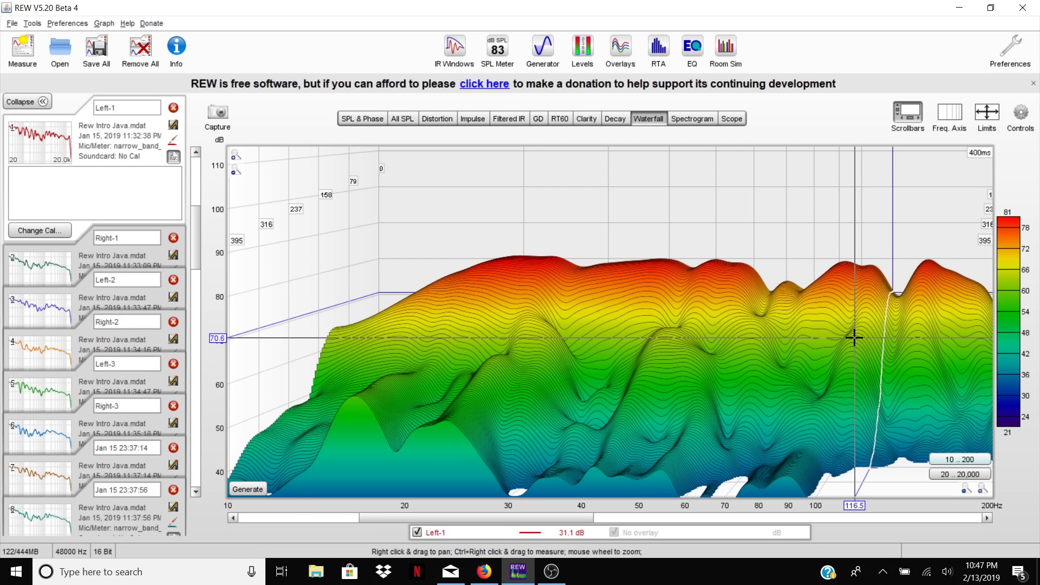
left_click_drag(854, 337, 826, 317)
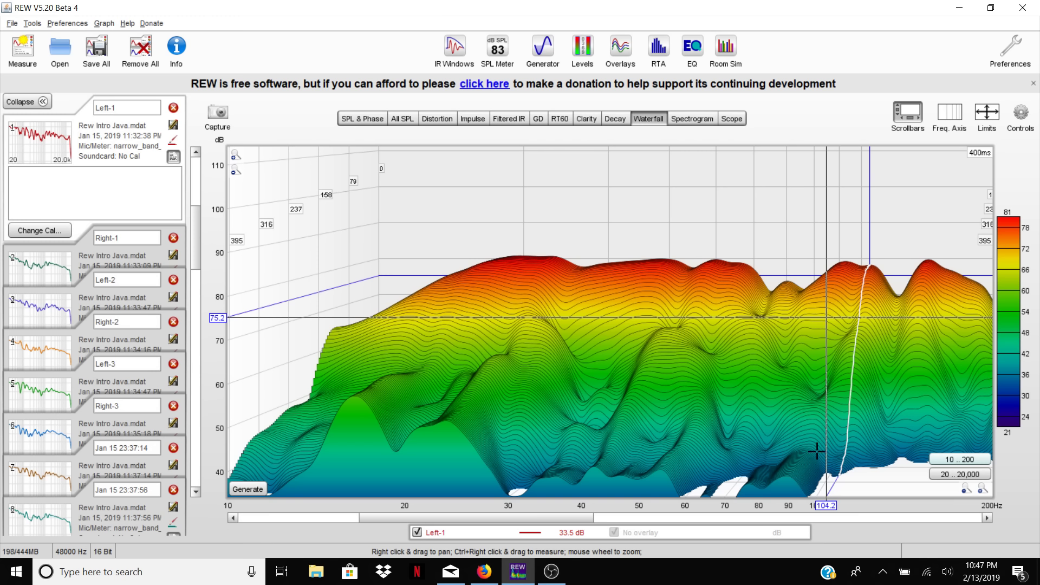
left_click(805, 426)
left_click_drag(806, 426, 780, 416)
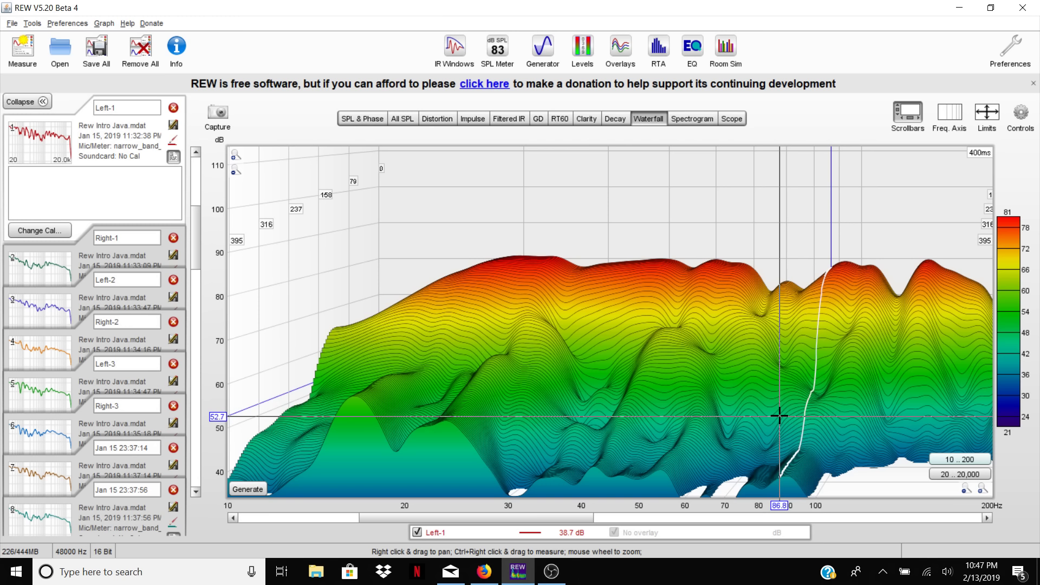
left_click_drag(780, 416, 781, 417)
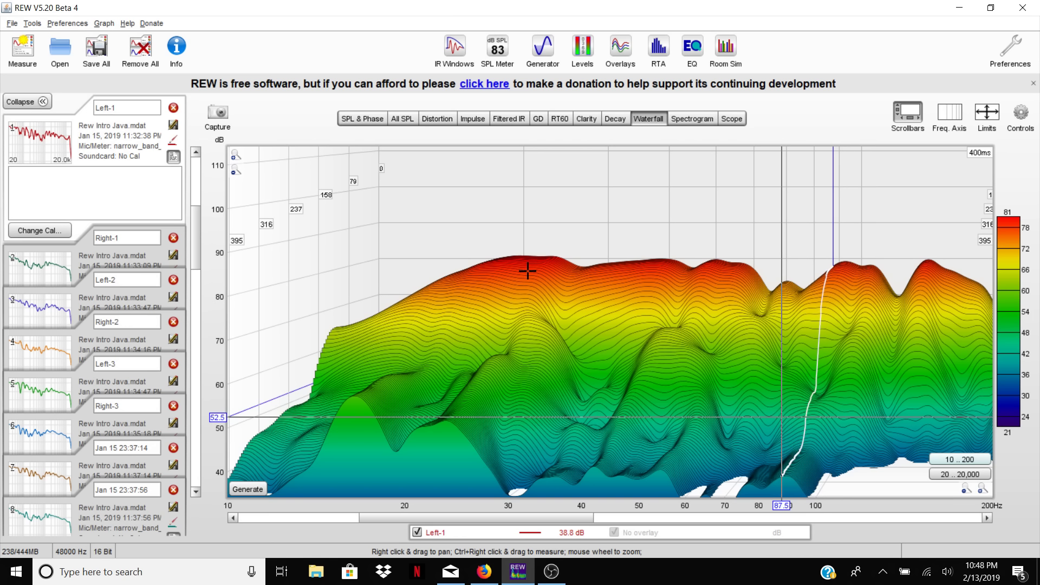
- Switch to the SPL and phase graph and examine Left-1's response peaks around 90 Hz and 140 Hz
left_click(360, 119)
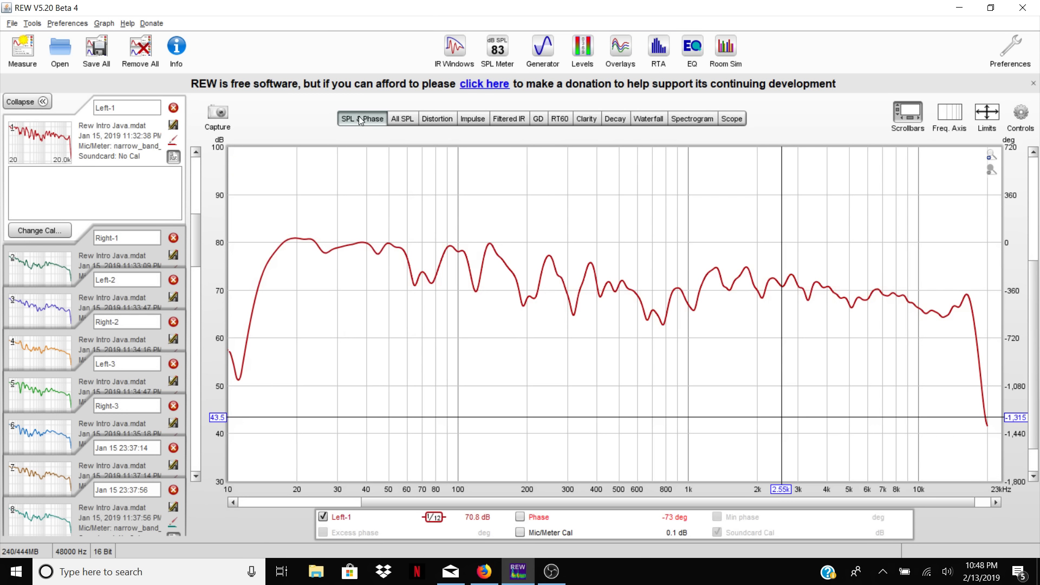
left_click(456, 292)
left_click_drag(456, 292, 447, 290)
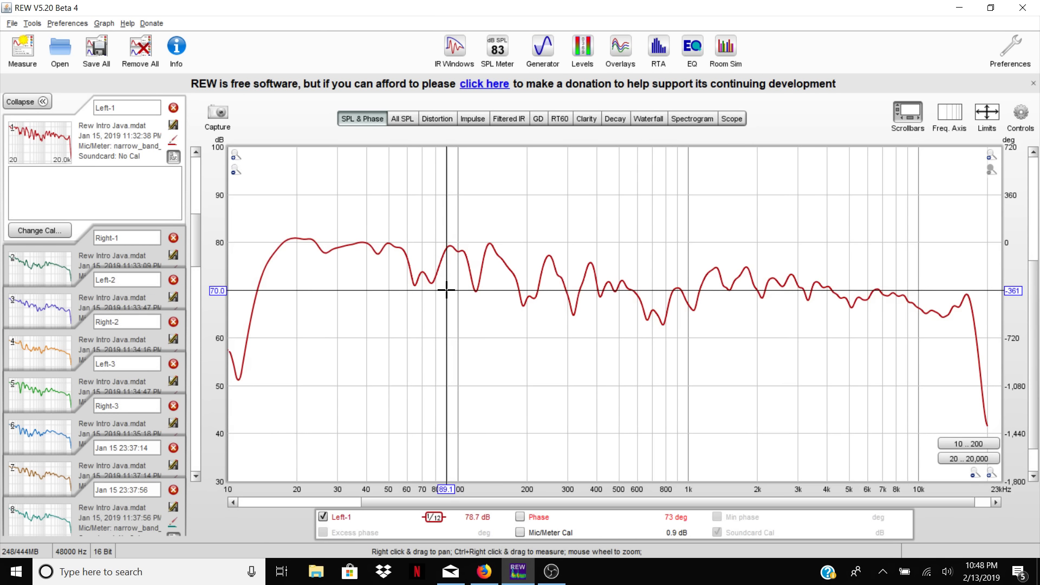
mouse_move(447, 291)
left_mouse_down()
mouse_move(461, 290)
mouse_move(448, 290)
left_mouse_up()
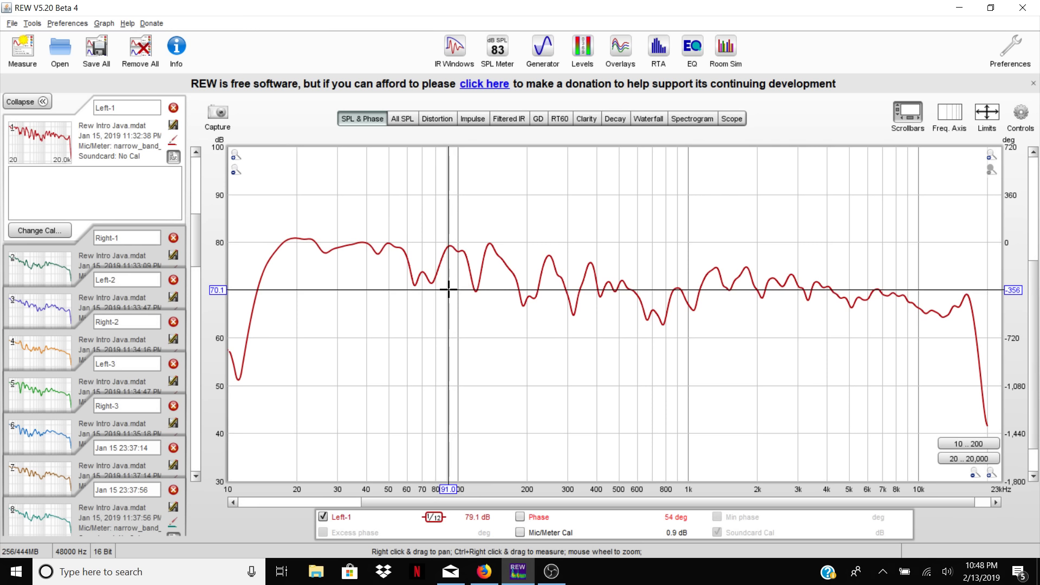
left_click(493, 288)
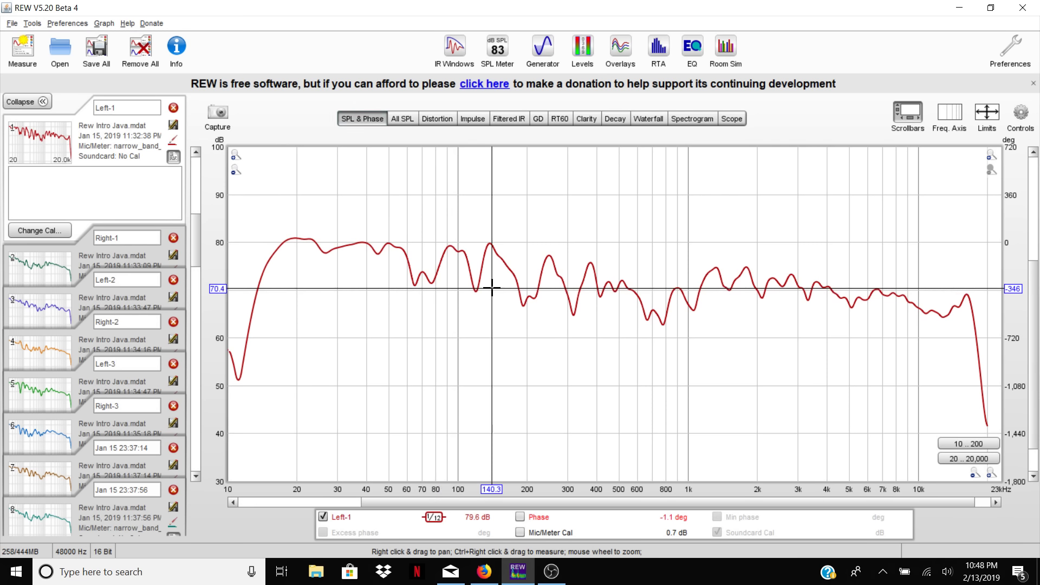
- Return to the waterfall plot and compare the decay at about 137, 92 and 23 Hz
left_click(656, 116)
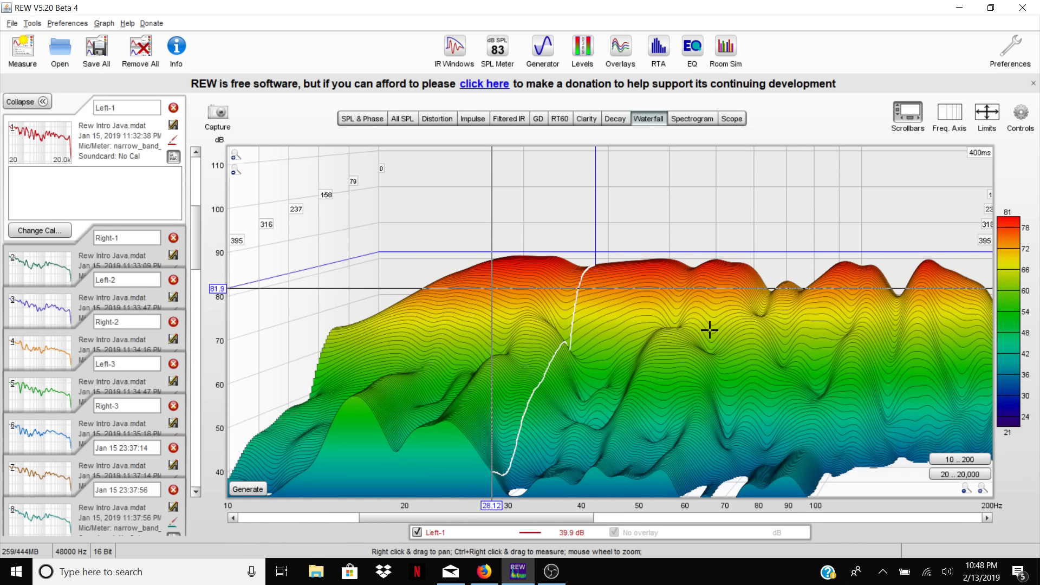
left_click(898, 396)
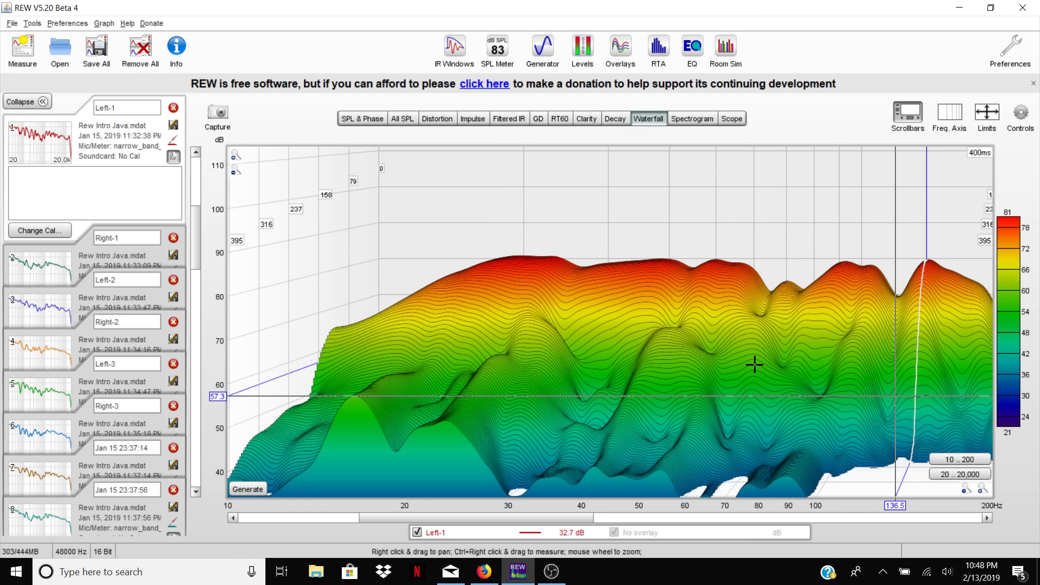
left_click(806, 350)
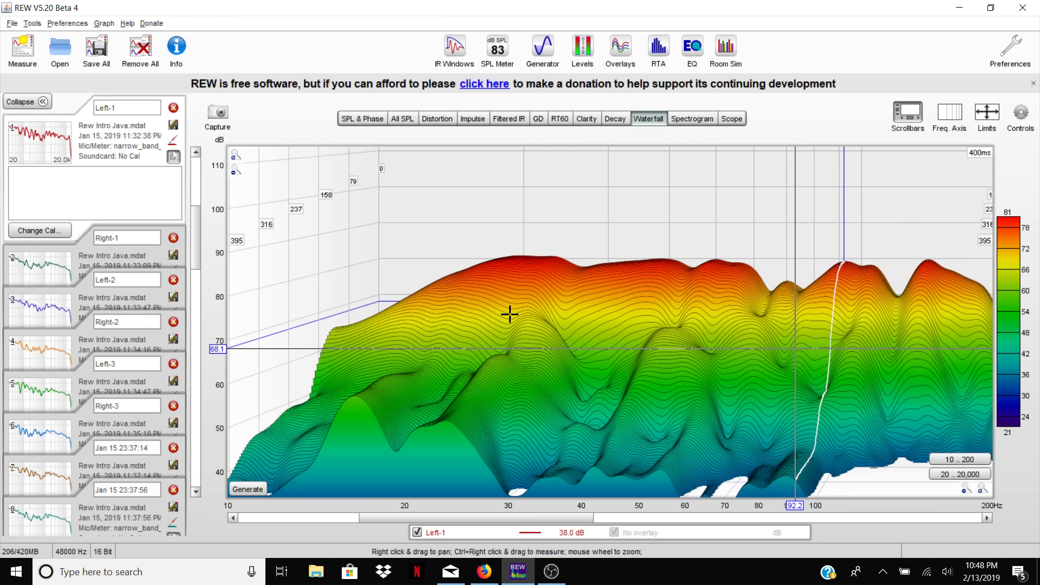
left_click_drag(509, 313, 443, 304)
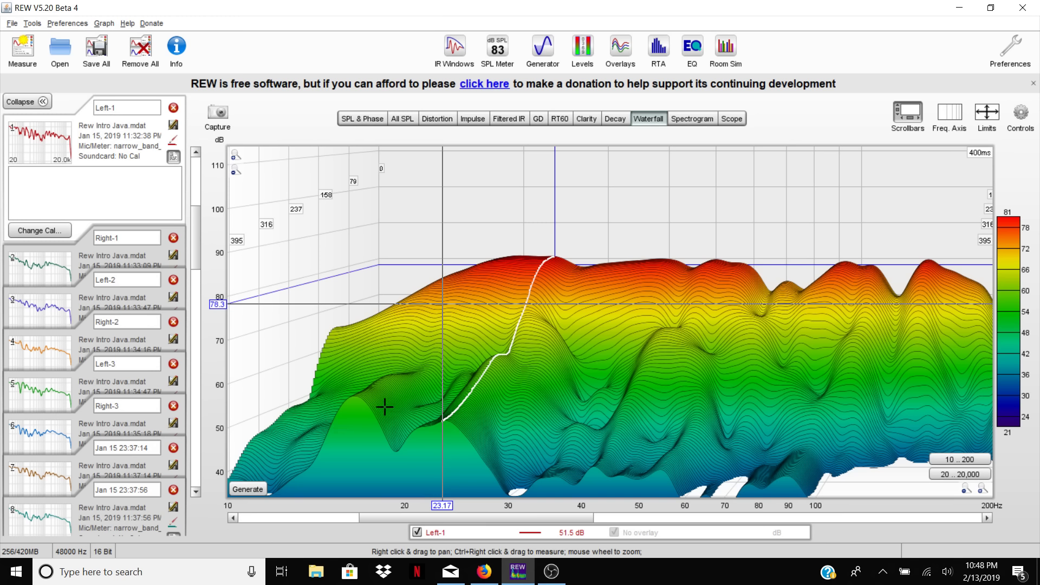
- Show Left-1's distortion graph, extend its range down to 12 Hz, and examine harmonics and noise floor around 44 and 20 Hz
left_click(439, 120)
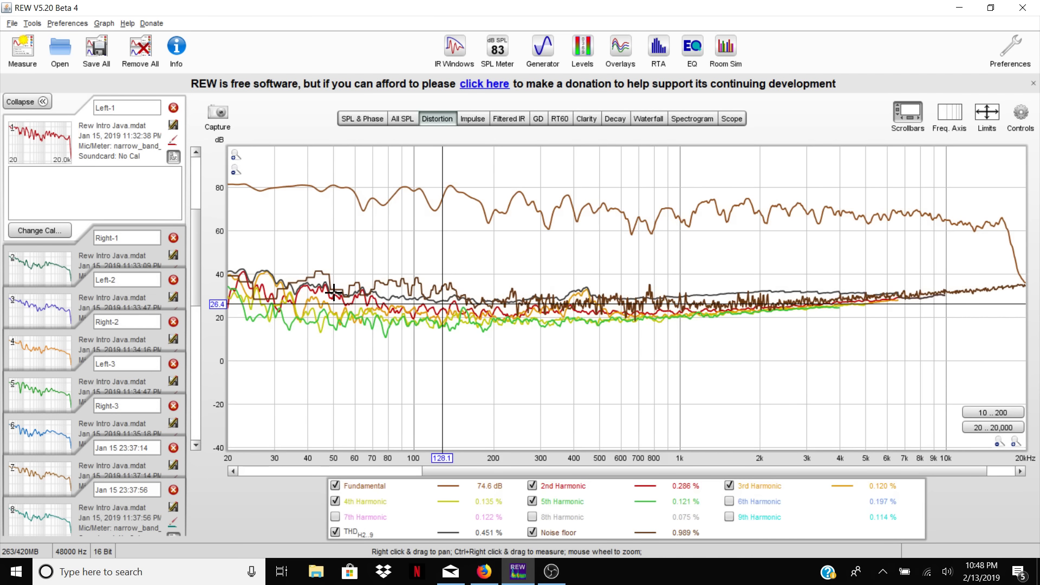
left_click(318, 264)
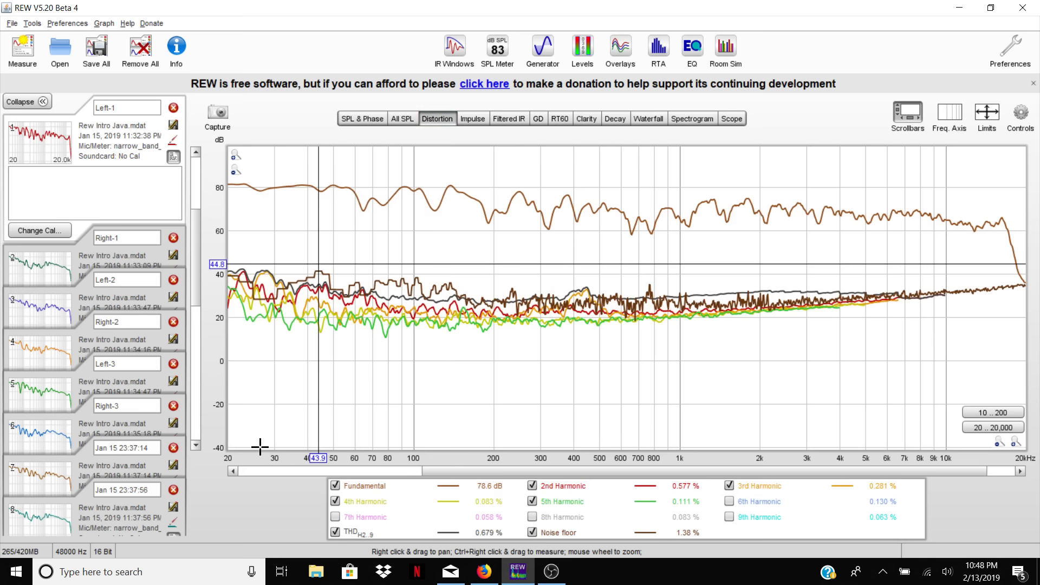
left_click_drag(232, 471, 232, 470)
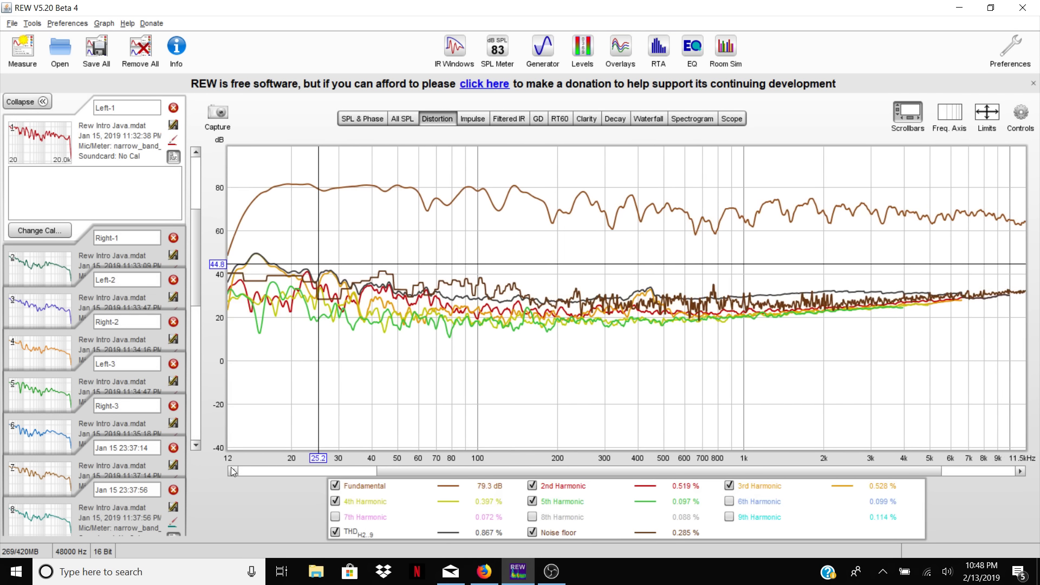
left_click(277, 254)
left_click_drag(277, 254, 293, 269)
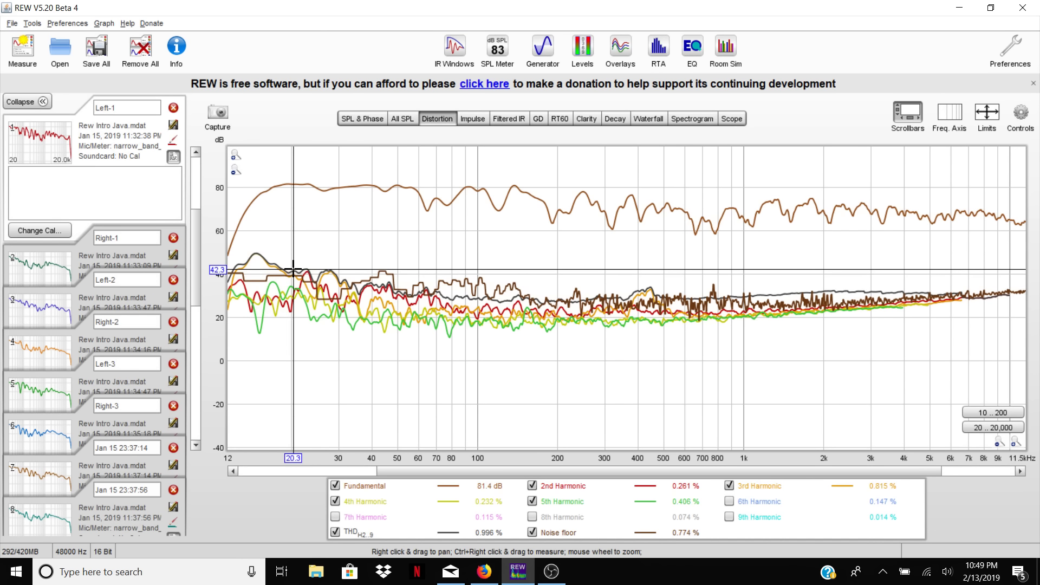
- Go back to the waterfall plot and examine the decay around 16 Hz
left_click(647, 117)
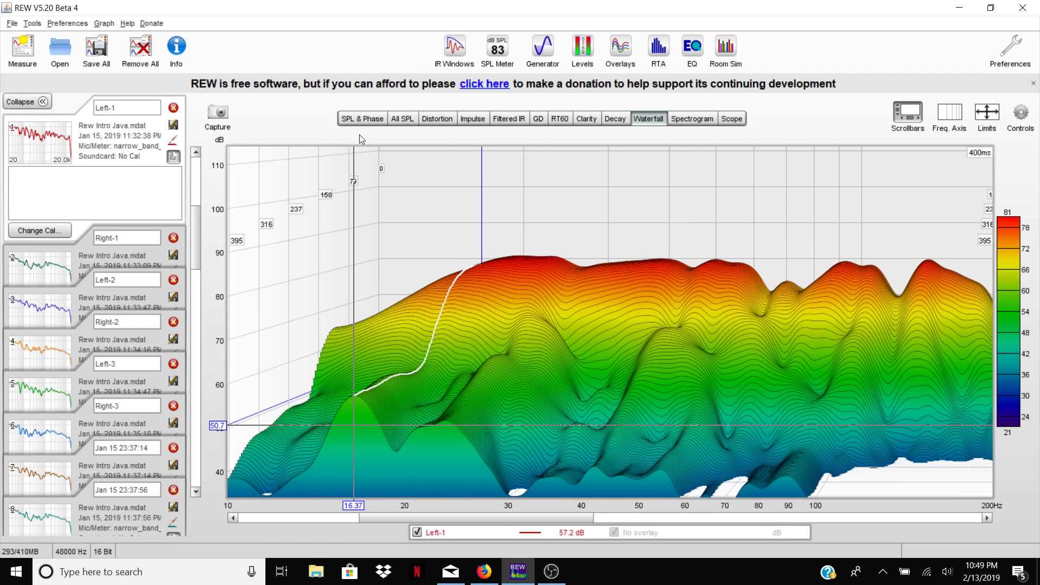
- Show Left-1's distortion graph and set its distortion figures to dB SPL
left_click(437, 119)
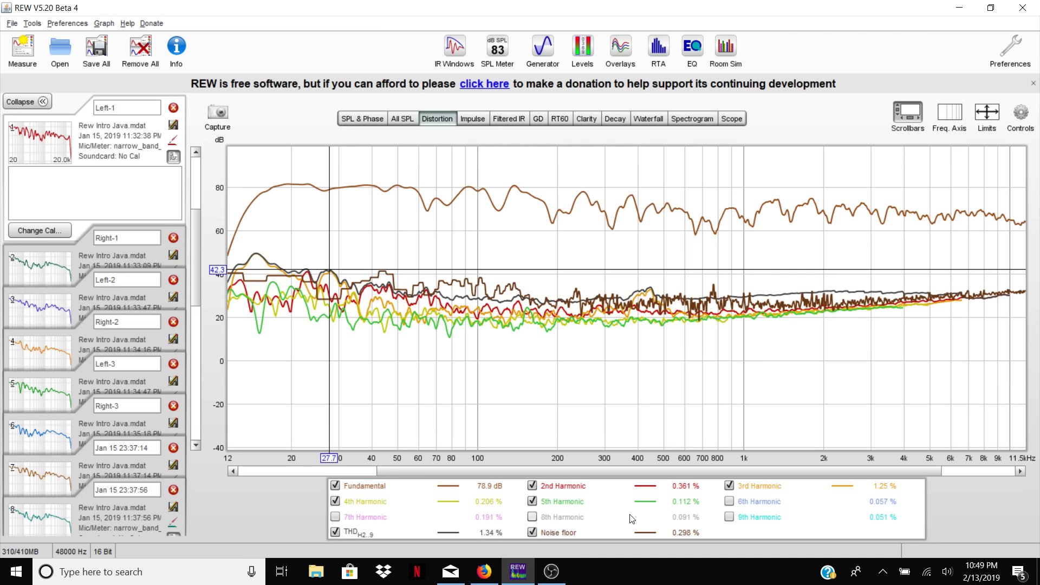
left_click(1021, 114)
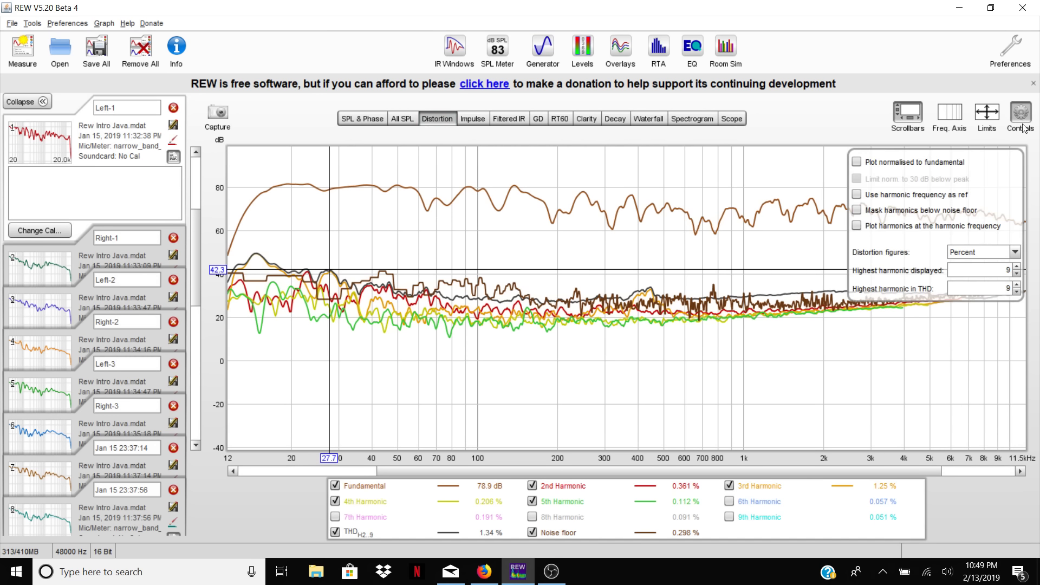
left_click(1001, 253)
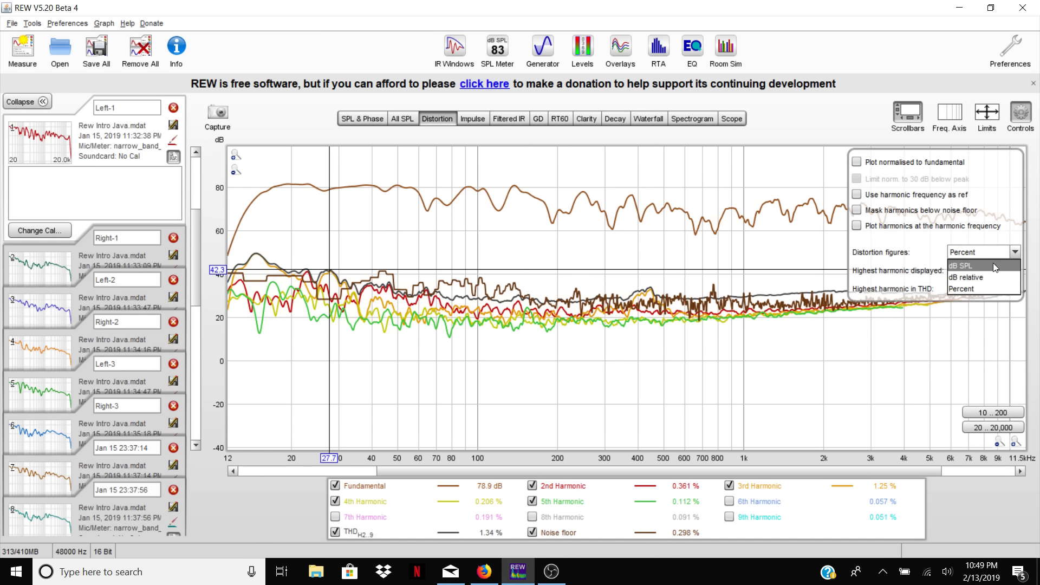
left_click(996, 267)
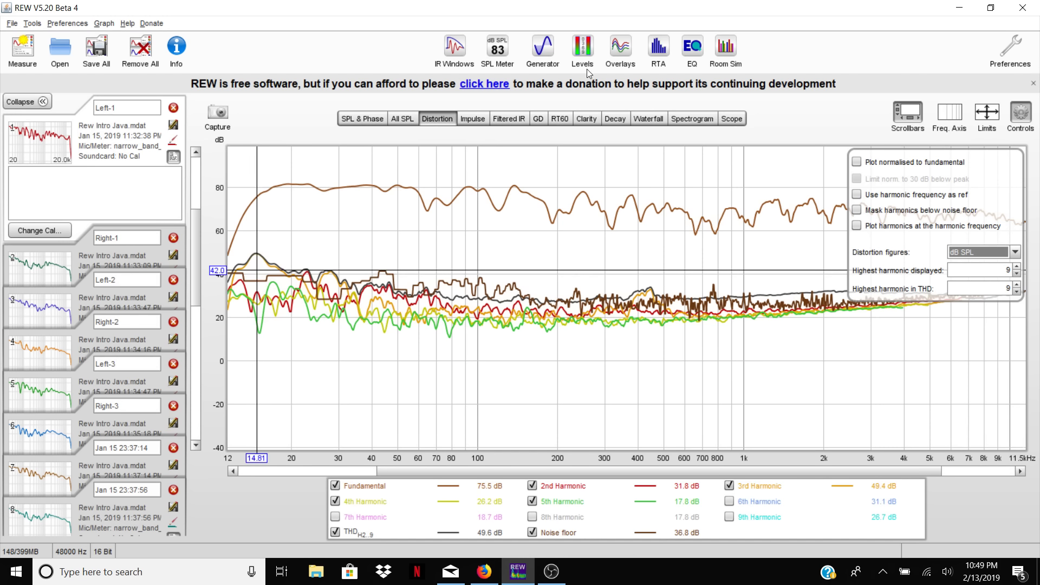
- Return to the waterfall plot, hide its settings, and examine Left-1's decay around 23 Hz
left_click(643, 120)
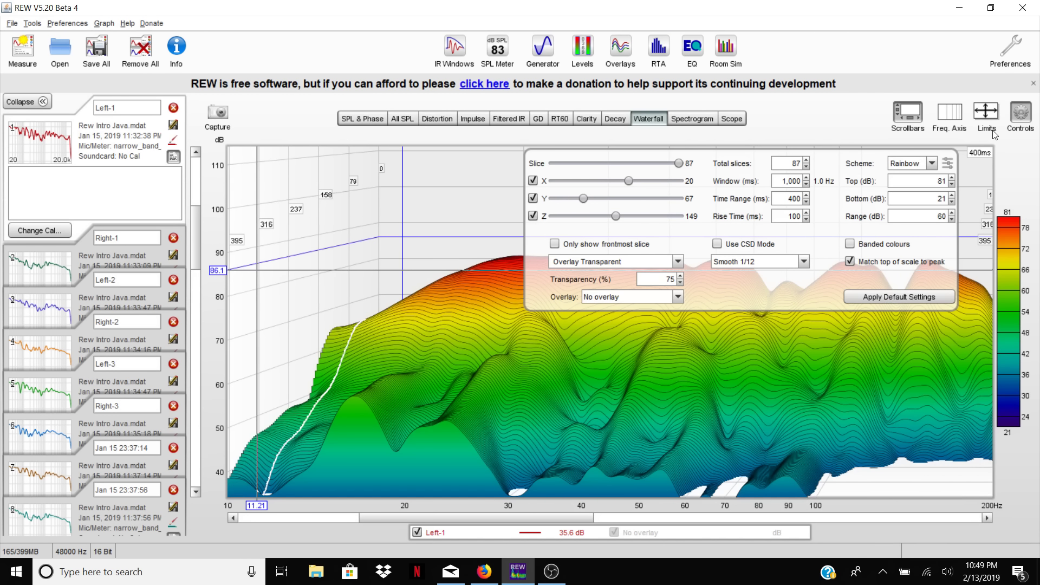
left_click(1021, 113)
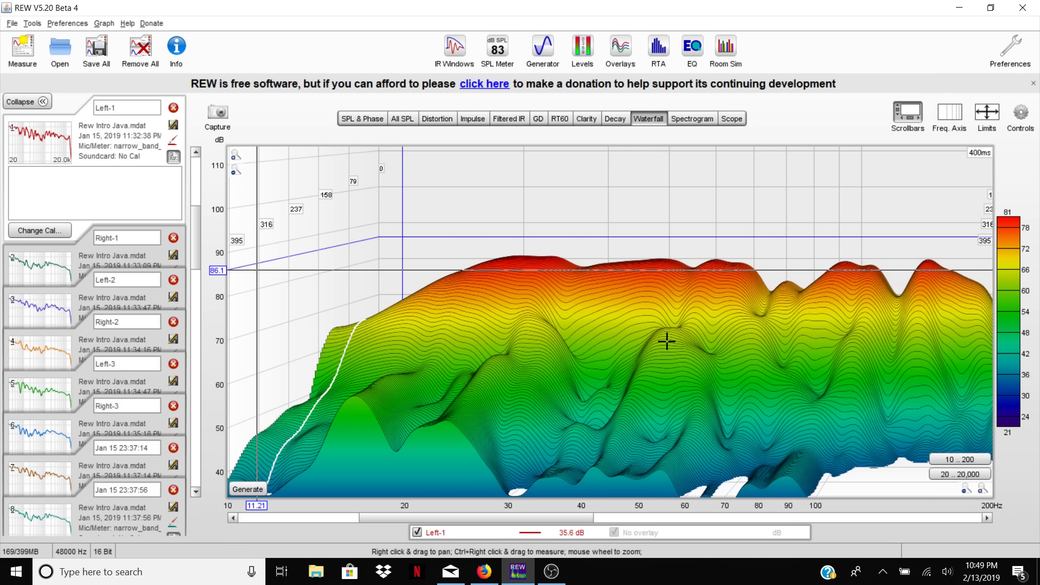
left_click(535, 320)
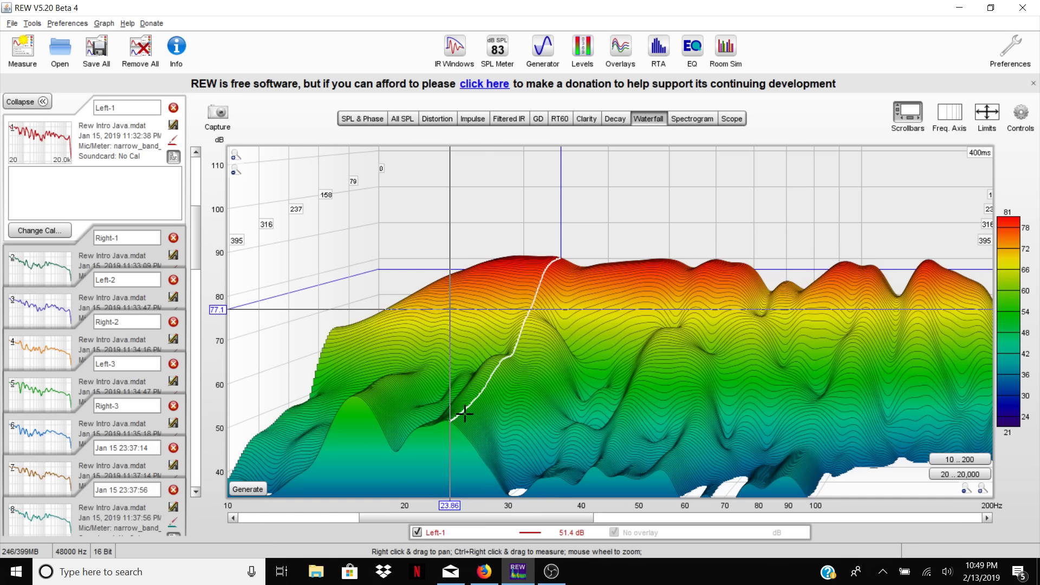
left_click_drag(464, 414, 443, 404)
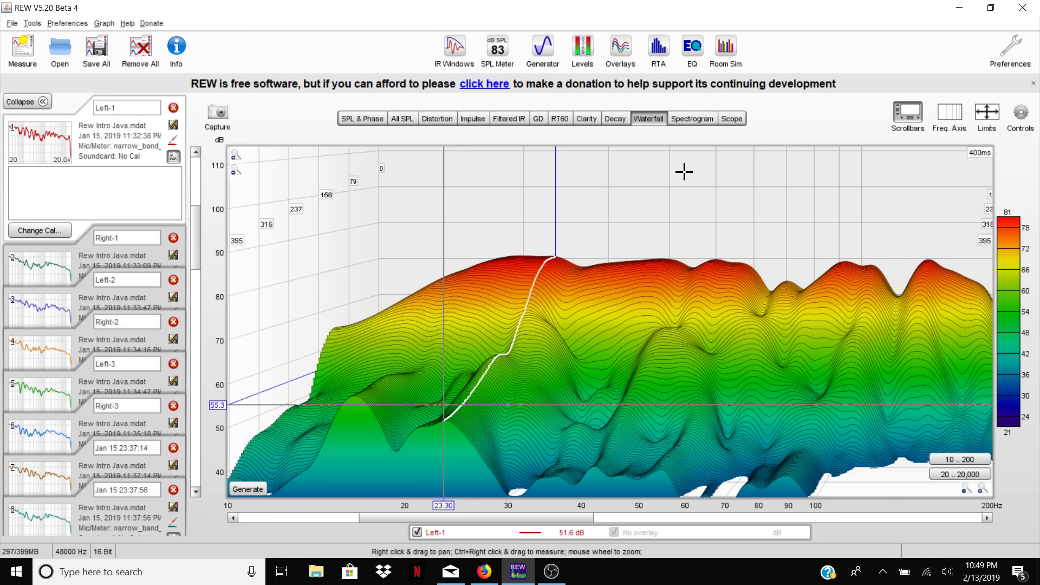
- Show Left-1's spectrogram and apply axis limits with an upper frequency of 200 Hz and an end time of 100 ms
left_click(703, 124)
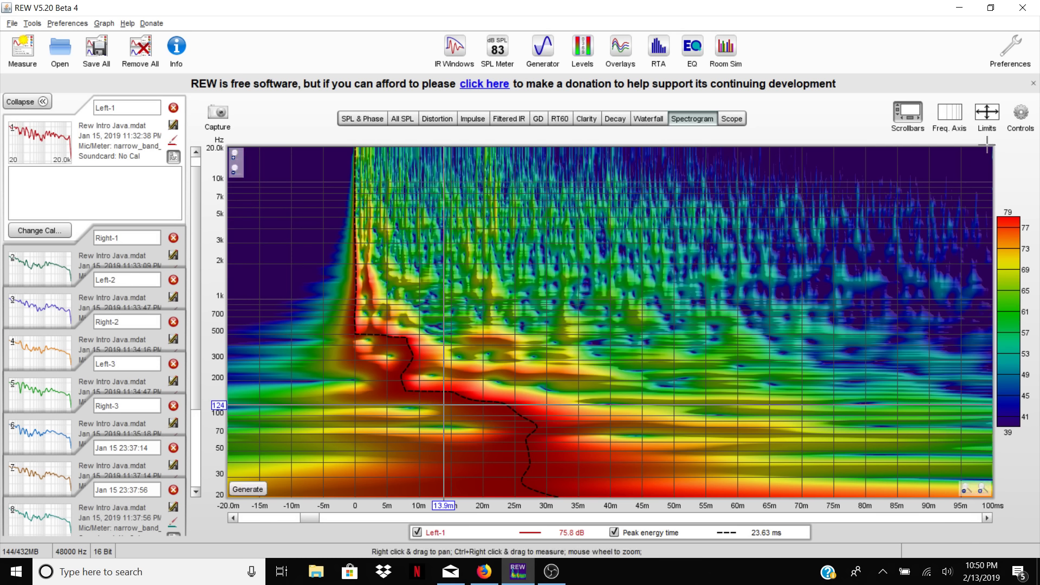
left_click(988, 114)
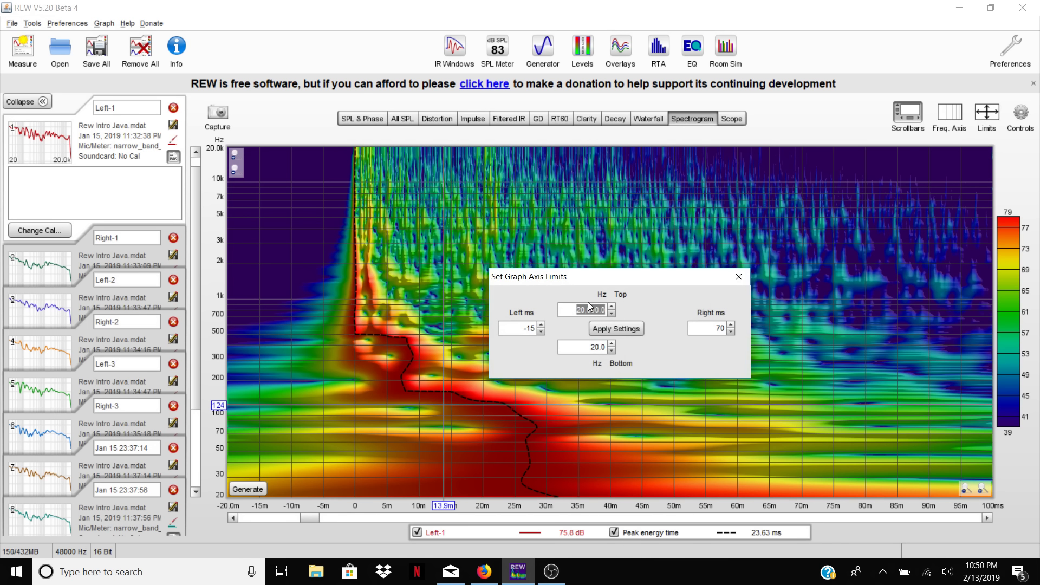
type("200")
key("Tab")
type("100")
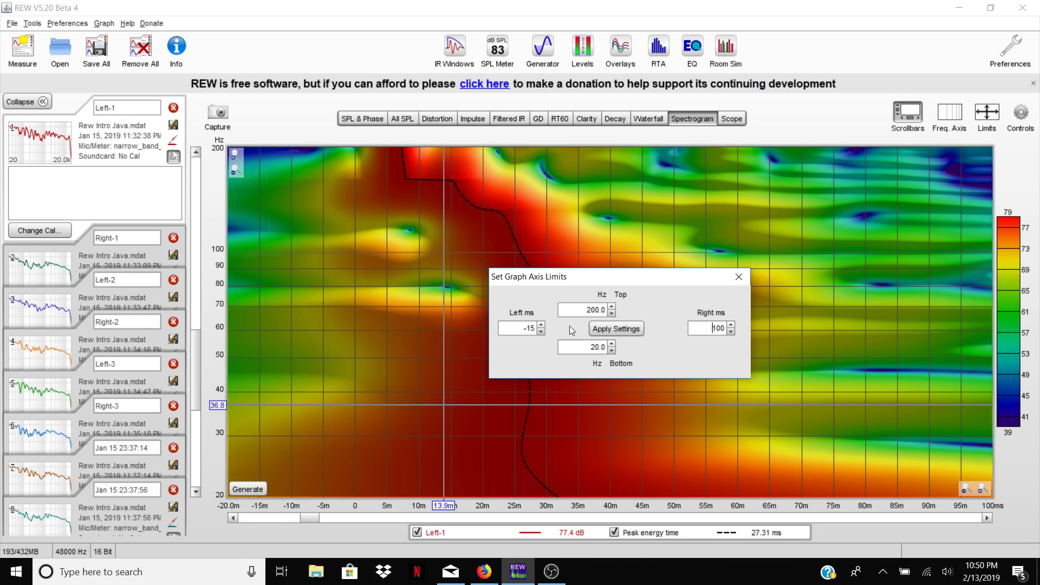
left_click(601, 329)
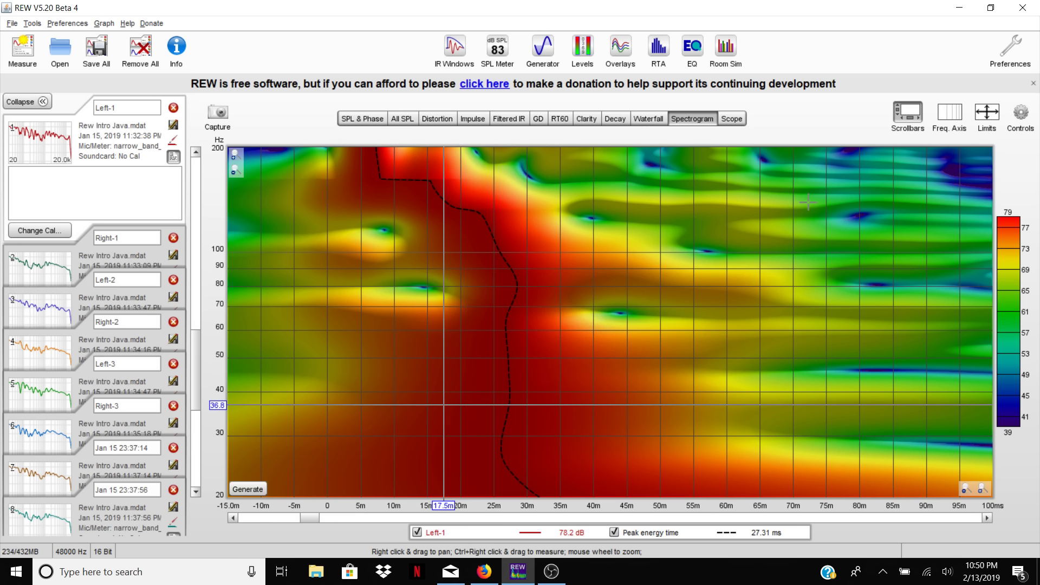
- Set the spectrogram's upper frequency limit to 500 Hz and close the axis limits dialog
left_click(998, 116)
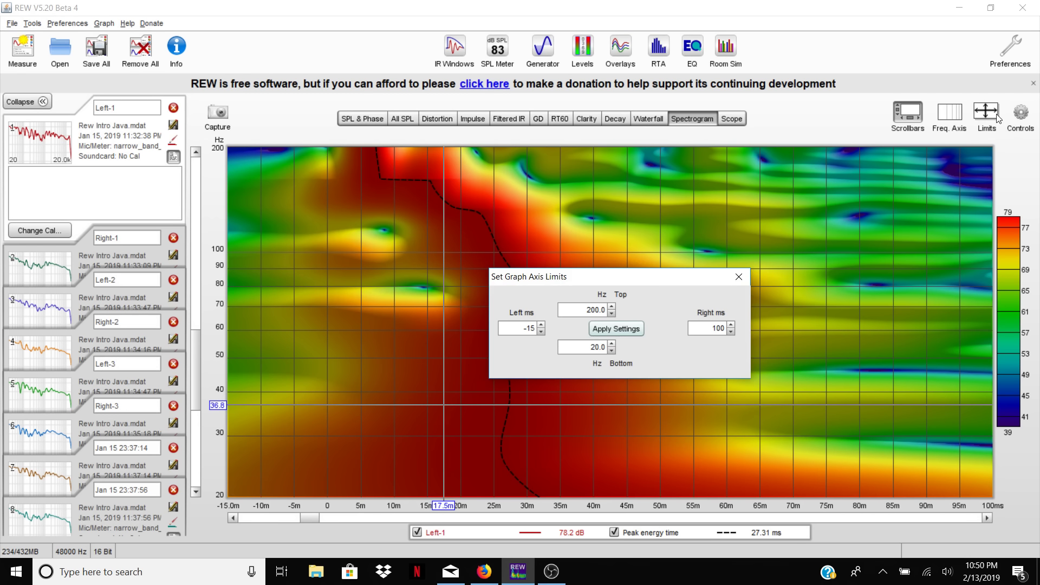
double_click(591, 313)
type("500")
key("Return")
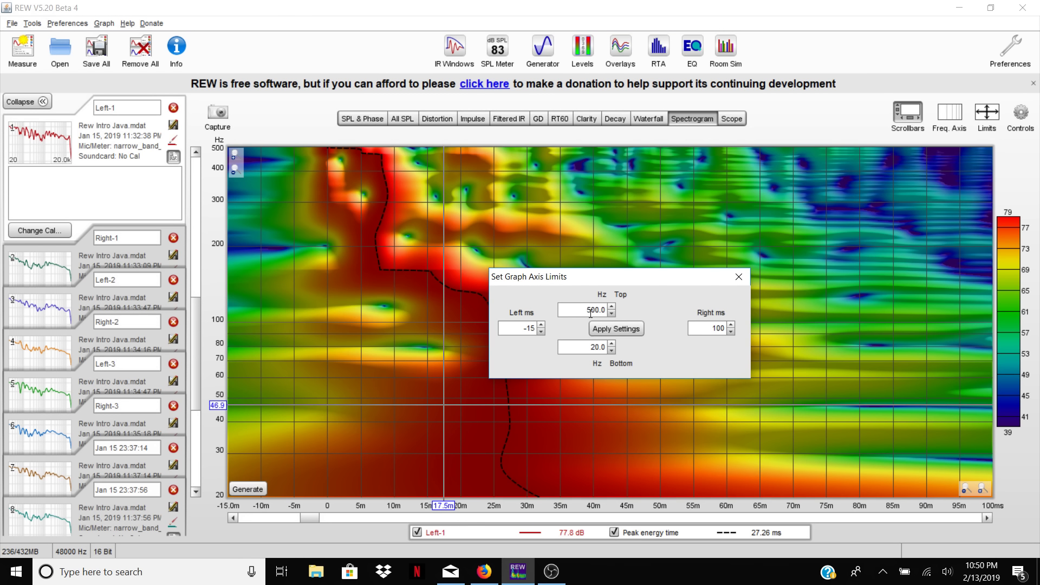
left_click(740, 277)
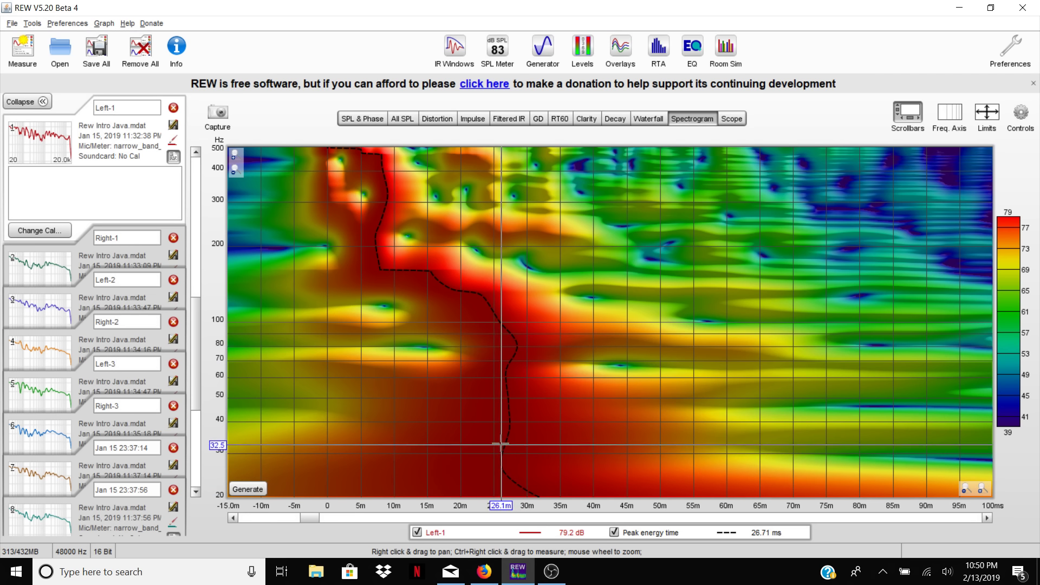
- Examine the spectrogram's energy decay at about 92, 53 and 23 Hz between 34 and 40 ms
left_click_drag(609, 337, 557, 332)
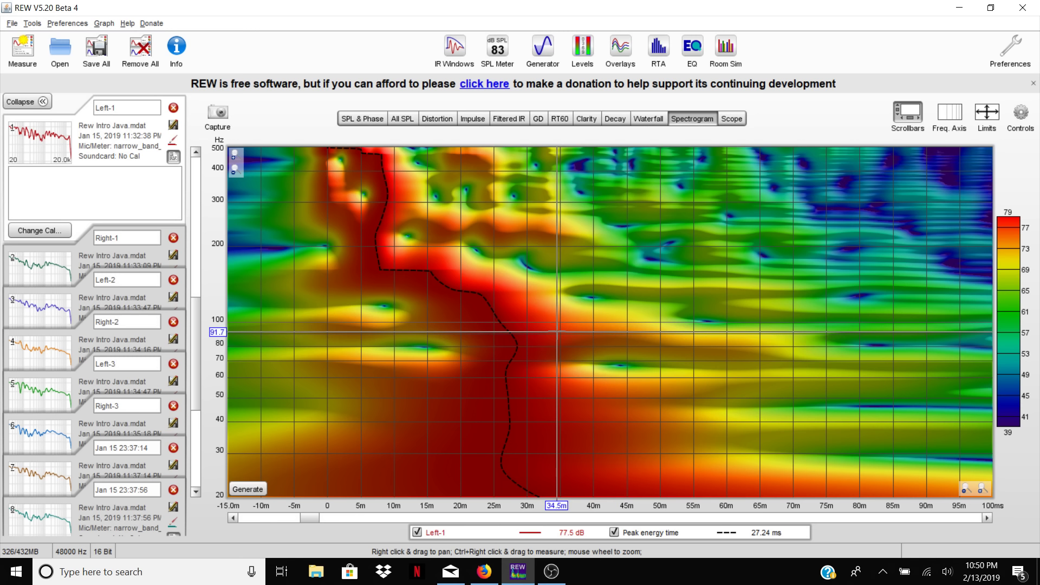
left_click(583, 391)
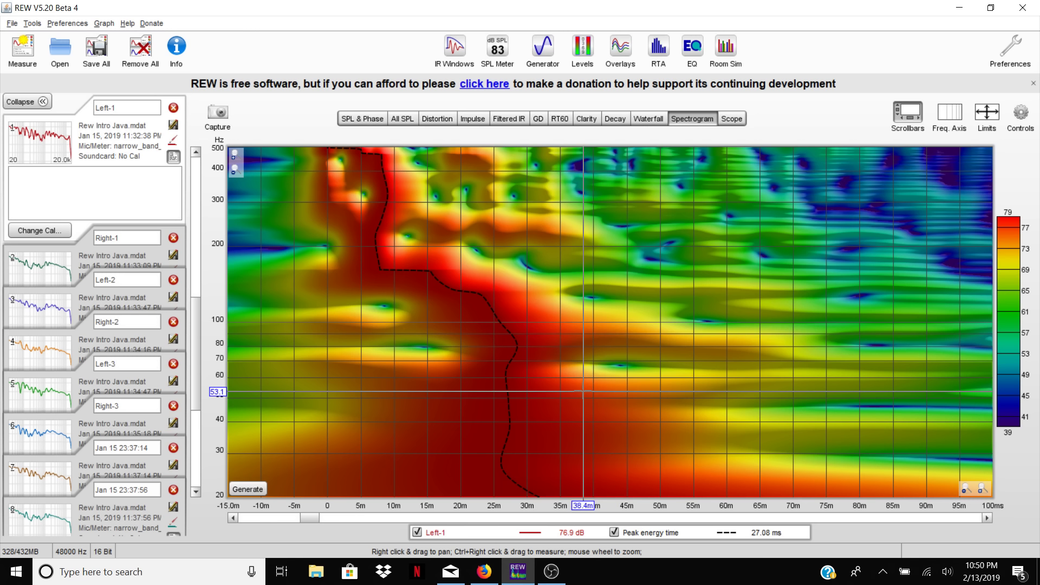
left_click(593, 482)
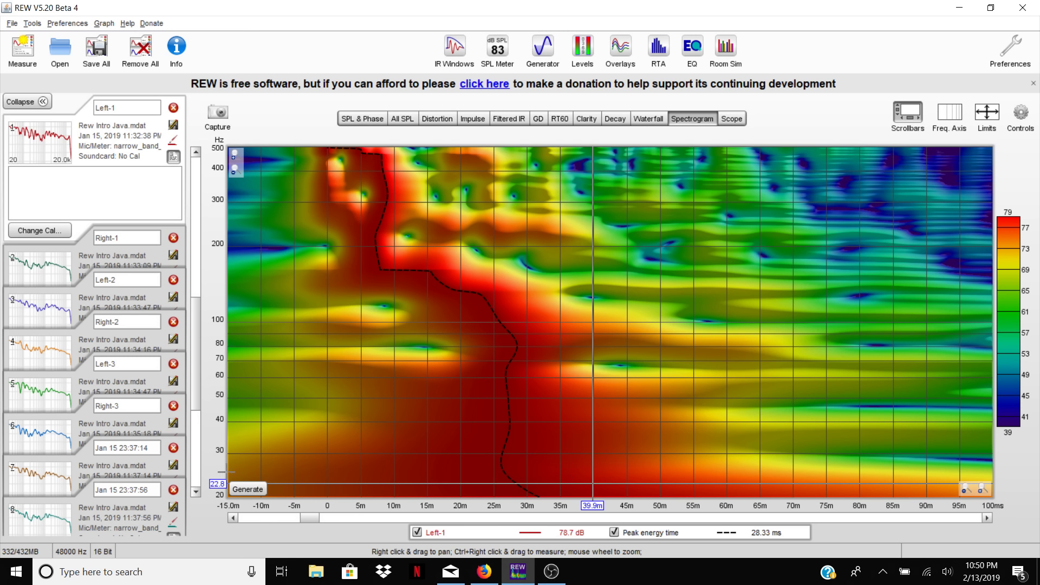
- Shift the spectrogram's frequency range down to about 10 Hz and examine the peak energy time around 14 Hz
left_click(193, 491)
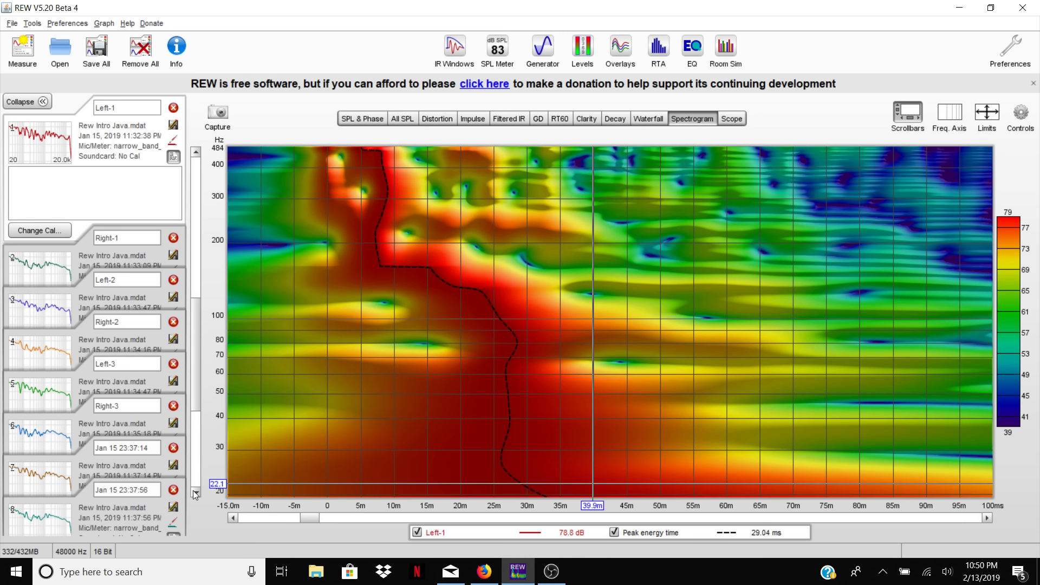
left_click(193, 491)
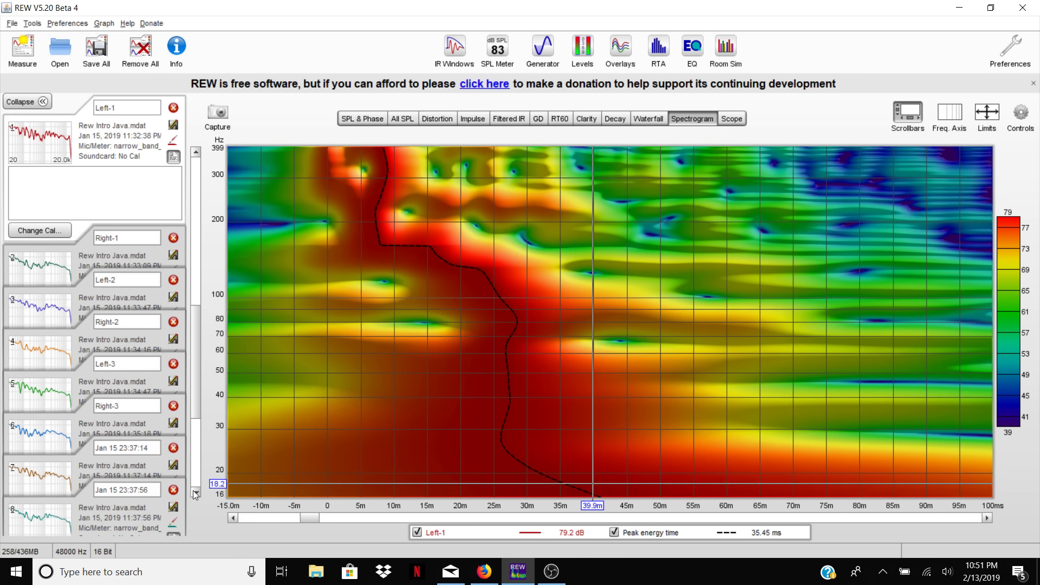
left_click(193, 491)
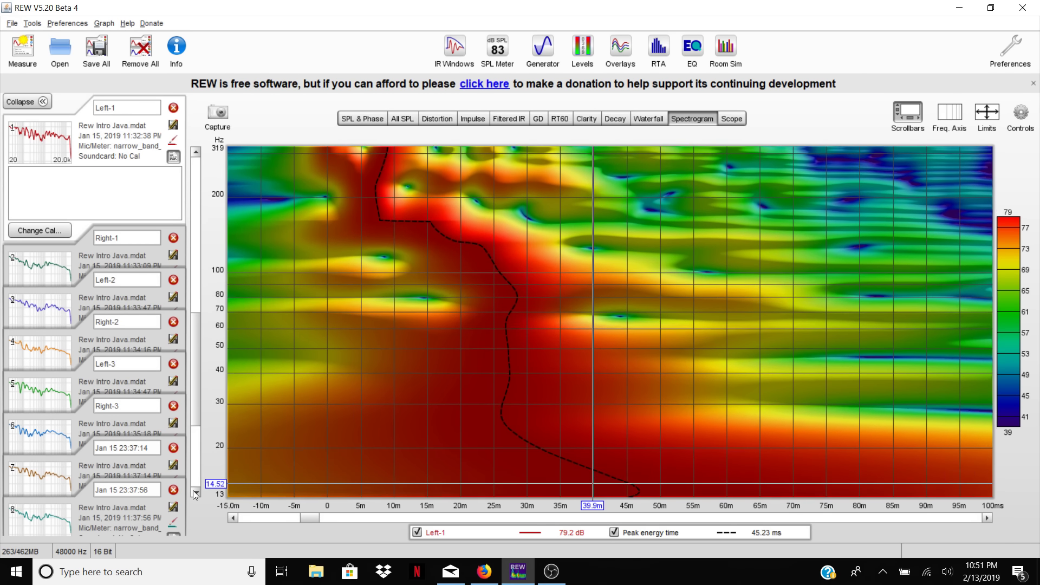
left_click(193, 491)
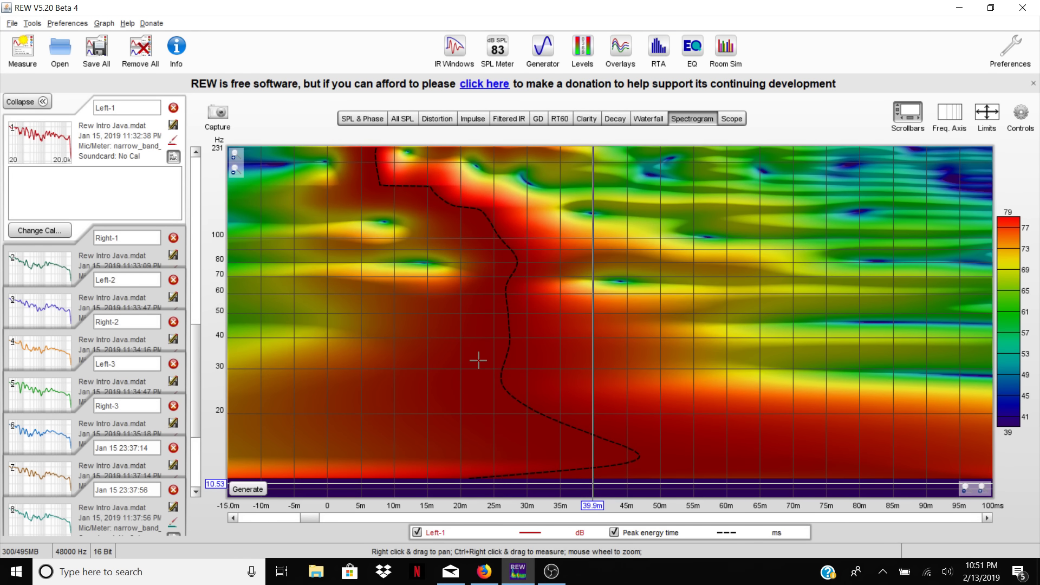
left_click(754, 443)
left_click_drag(637, 435, 670, 452)
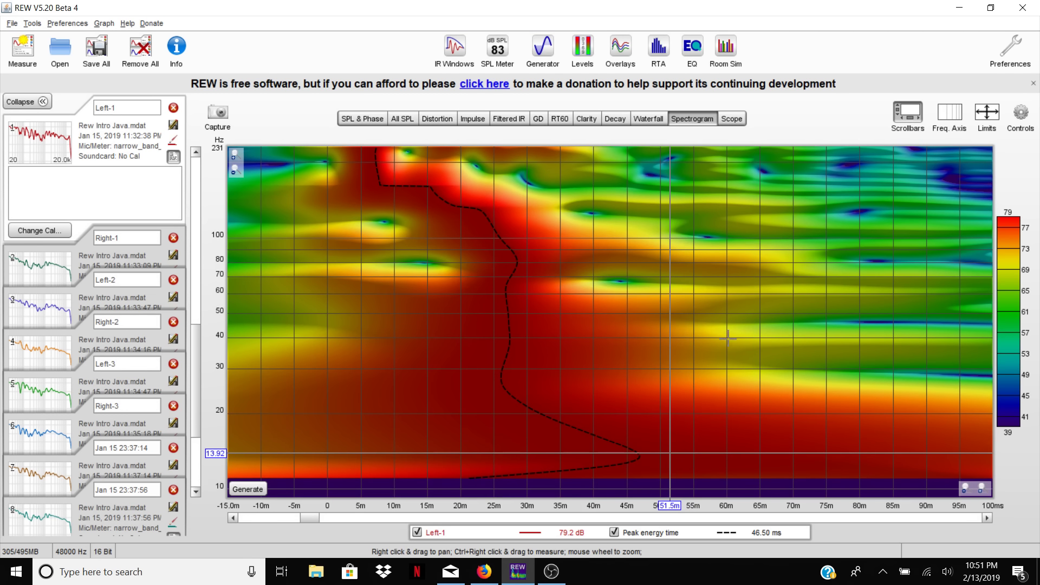